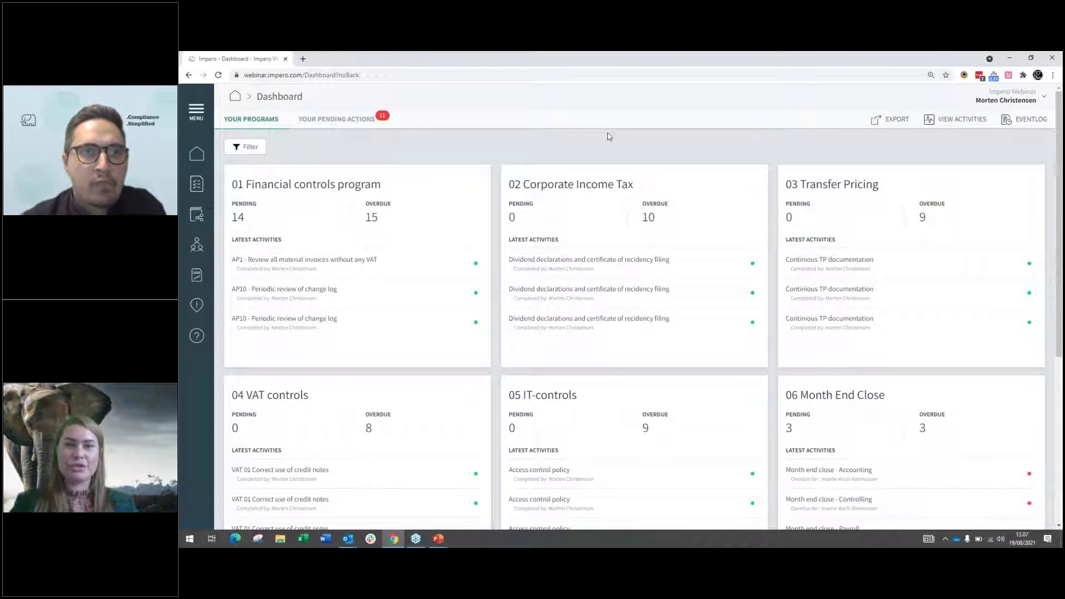
# - Open the control programs overview and view who the administrators and editors of 01 Financial controls program are
pyautogui.click(199, 112)
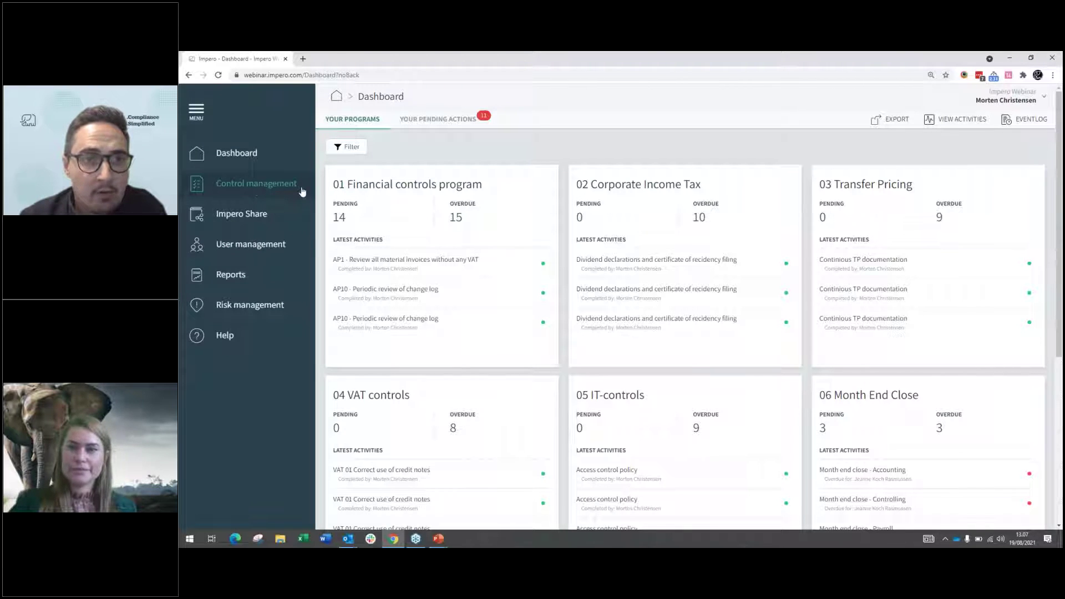
pyautogui.click(240, 190)
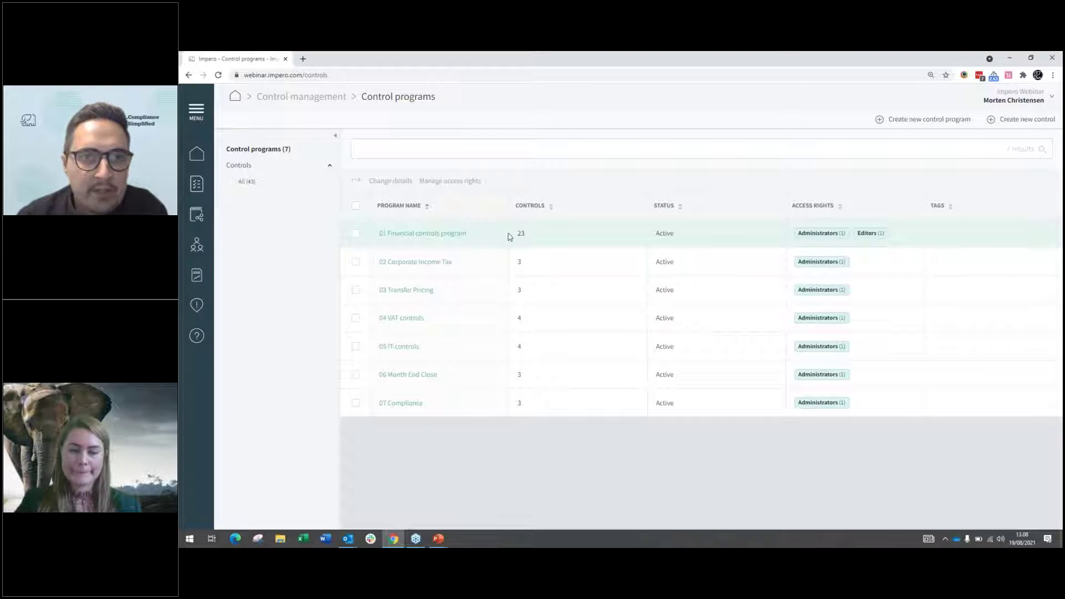
pyautogui.moveTo(818, 234)
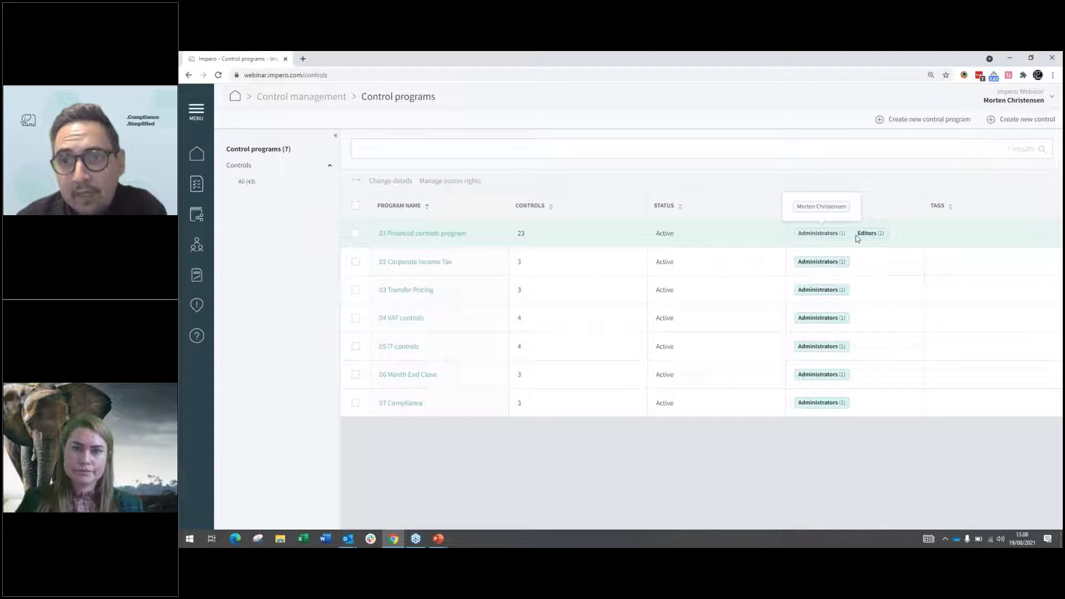
pyautogui.moveTo(868, 236)
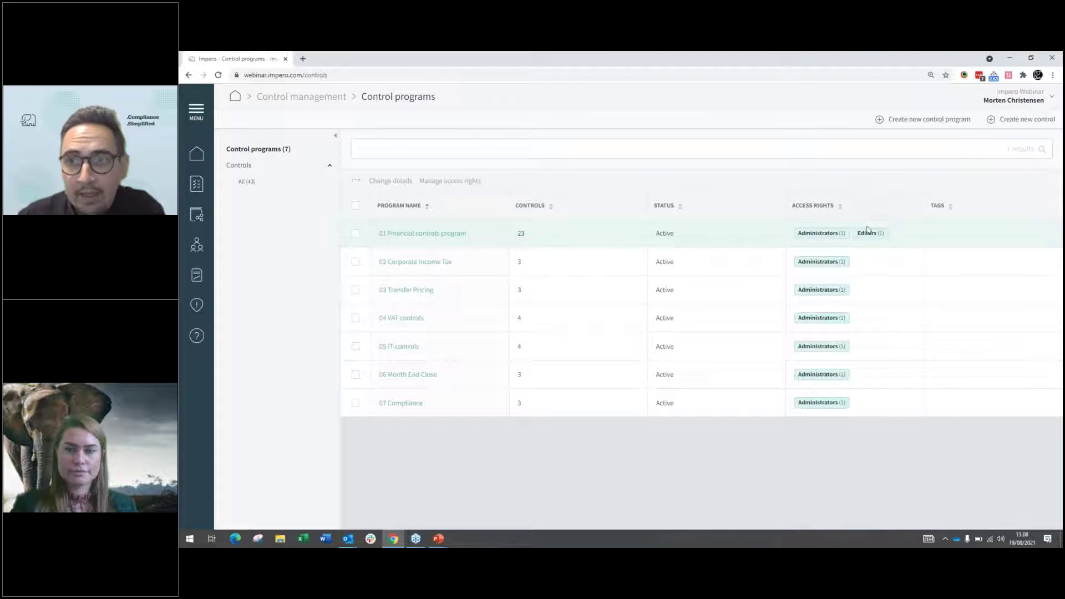
# - Open the CM2 - Bank reconciliation control in 01 Financial controls program and enlarge its description box to fit the whole text
pyautogui.click(405, 234)
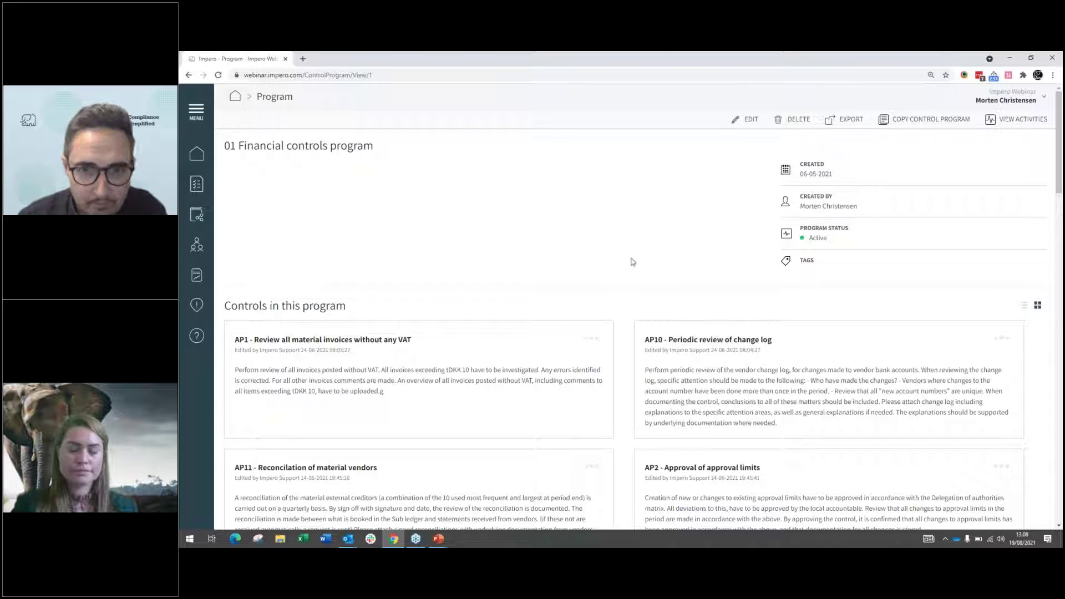
pyautogui.scroll(-1, 631, 265)
pyautogui.scroll(-12, 631, 265)
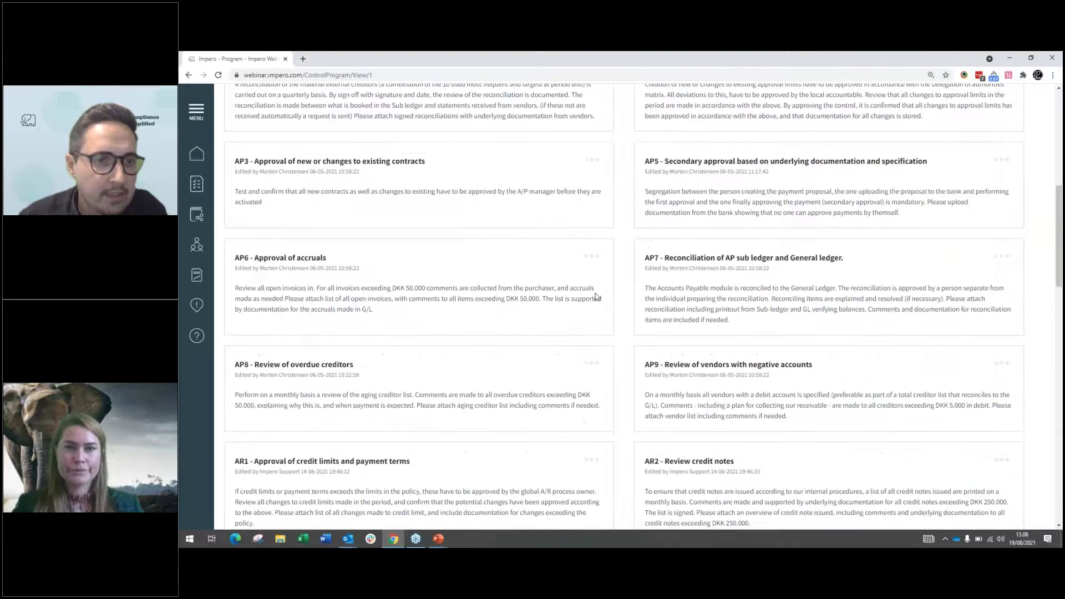
pyautogui.scroll(-1, 299, 305)
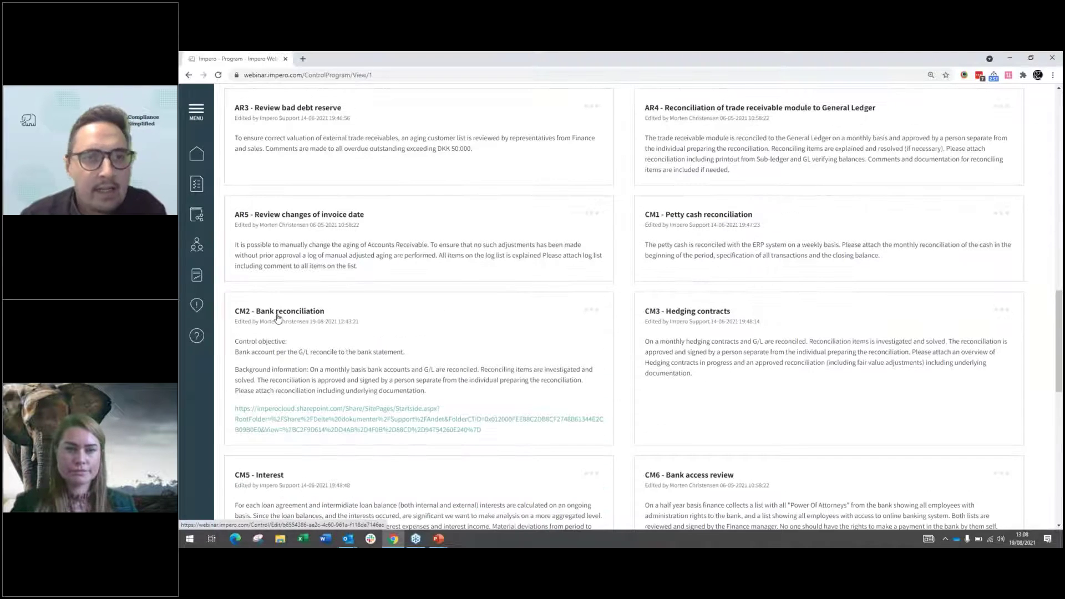
pyautogui.click(278, 318)
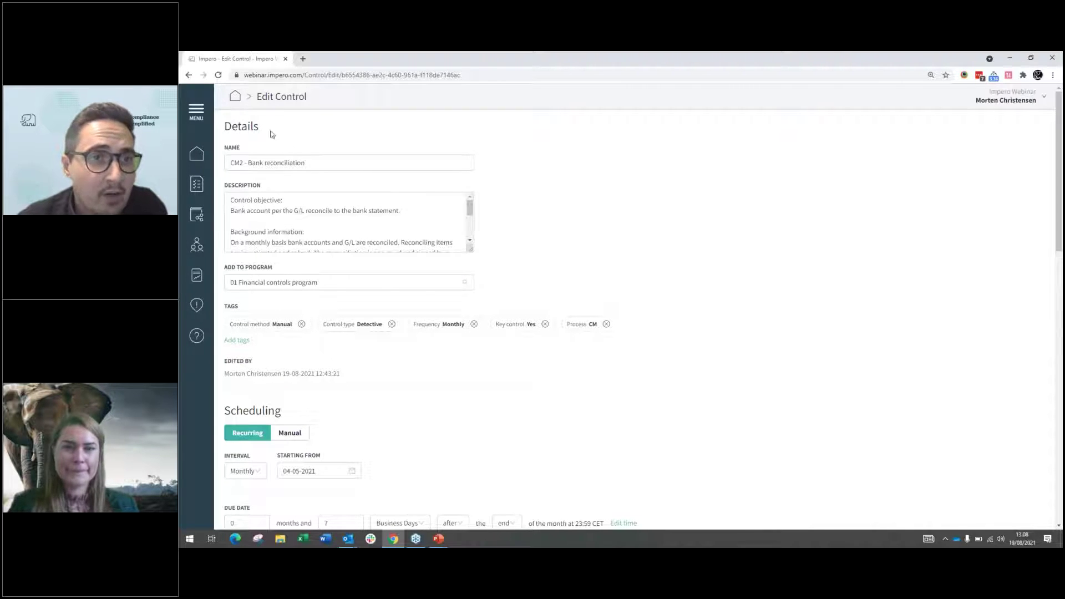
pyautogui.moveTo(471, 250); pyautogui.dragTo(524, 327)
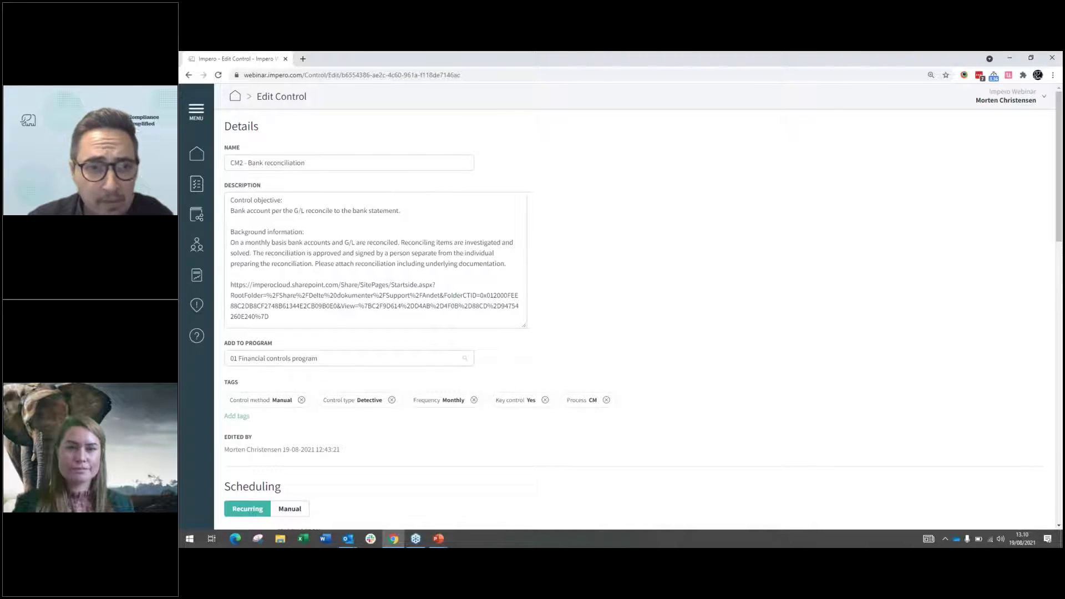
# - Examine the tag categories available for the control and their editing options, leaving the tags dialog without changes
pyautogui.click(239, 416)
pyautogui.scroll(-1, 504, 238)
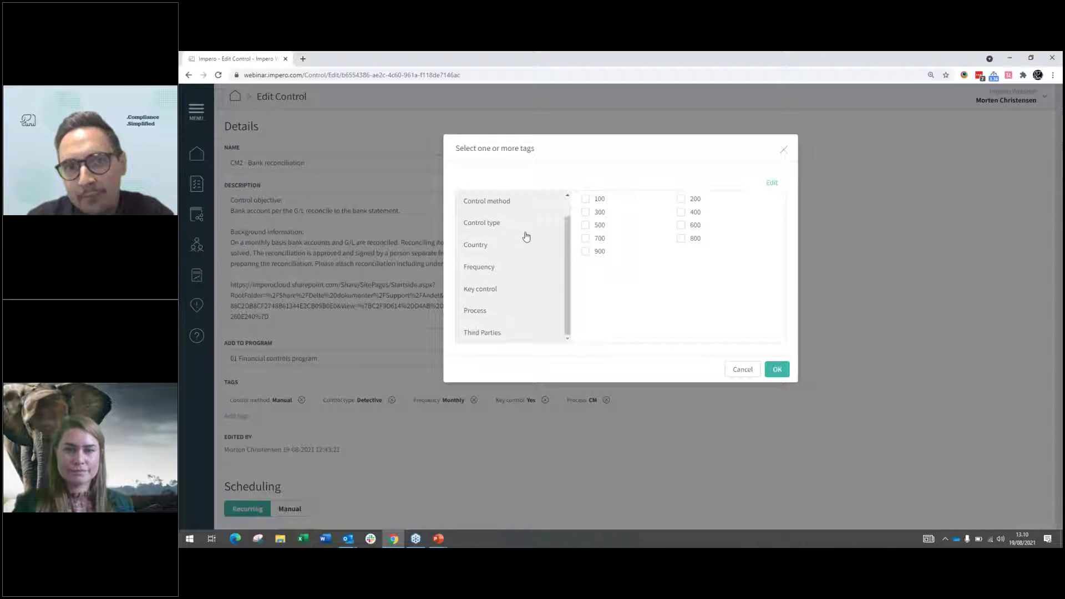
pyautogui.click(769, 185)
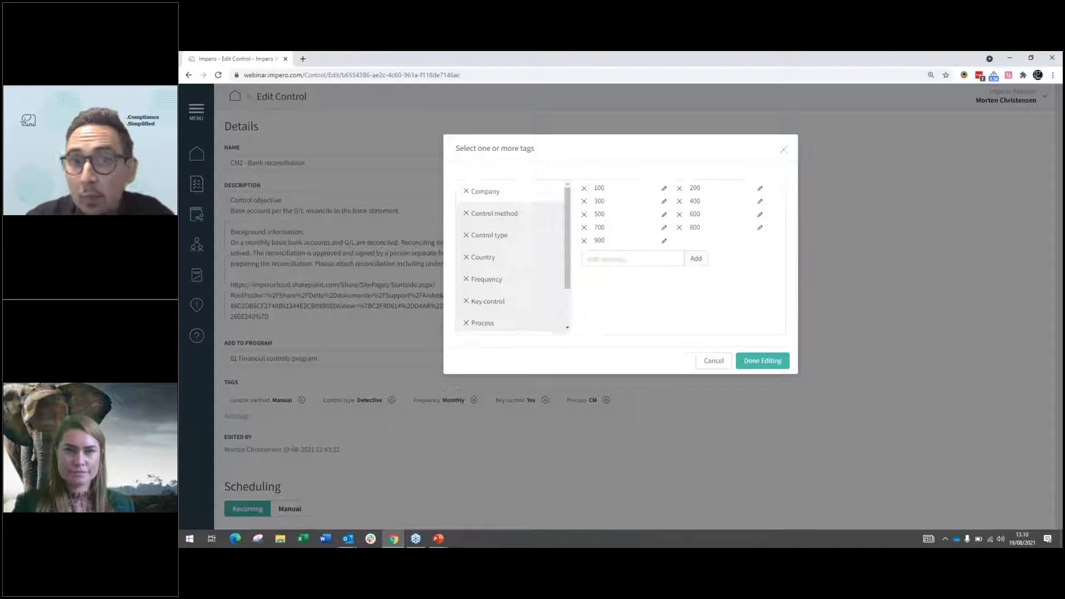
pyautogui.scroll(-1, 516, 233)
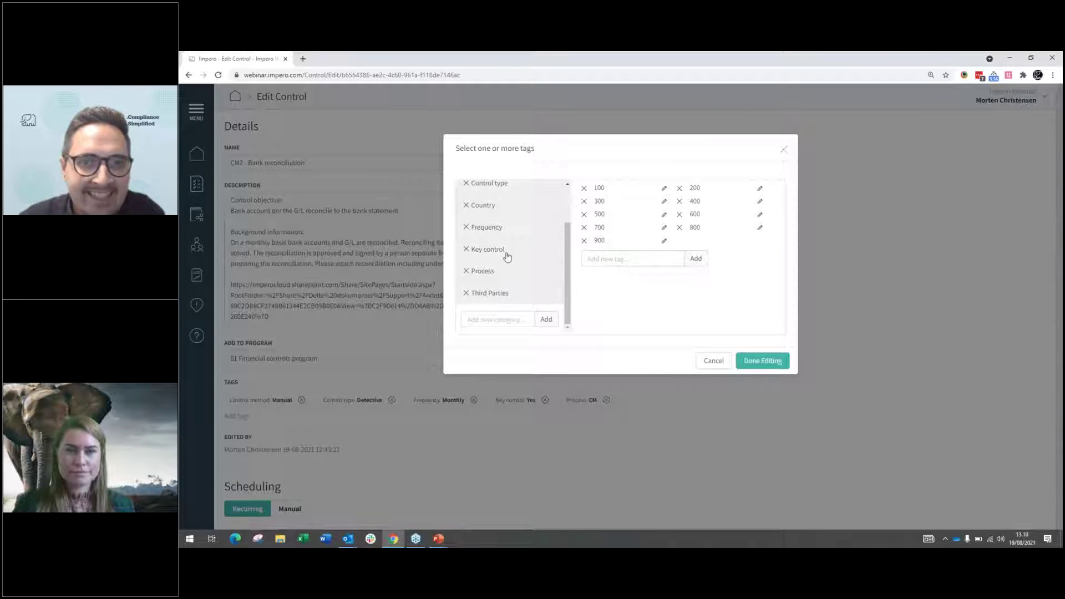
pyautogui.scroll(1, 520, 300)
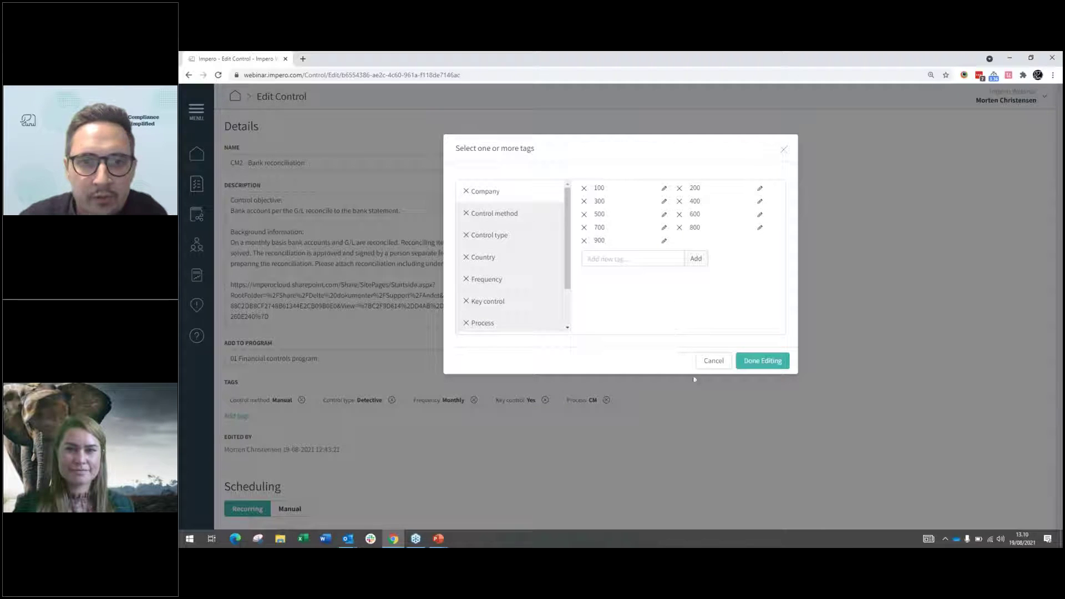
pyautogui.click(720, 361)
pyautogui.click(742, 369)
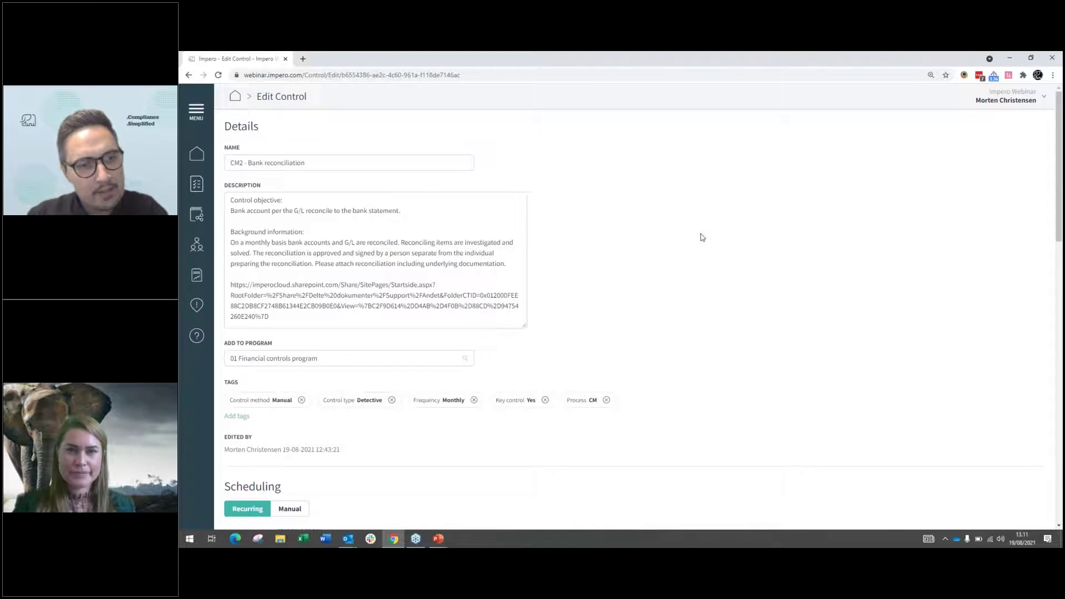
# - Switch the control's scheduling to Manual and set its due date to 31-08-2021
pyautogui.scroll(-3, 702, 238)
pyautogui.scroll(-2, 702, 239)
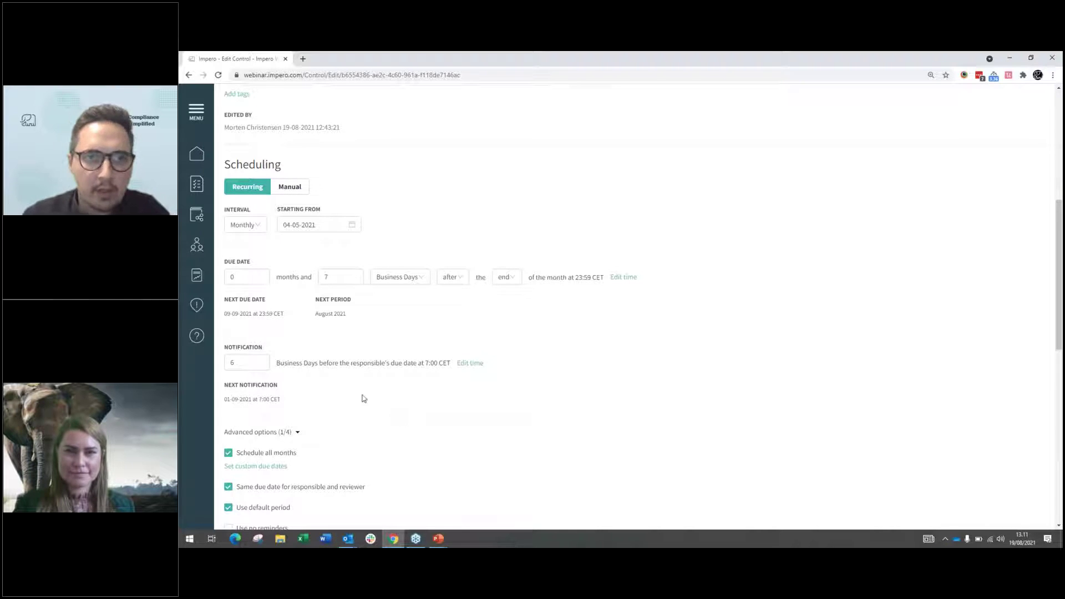
pyautogui.click(289, 187)
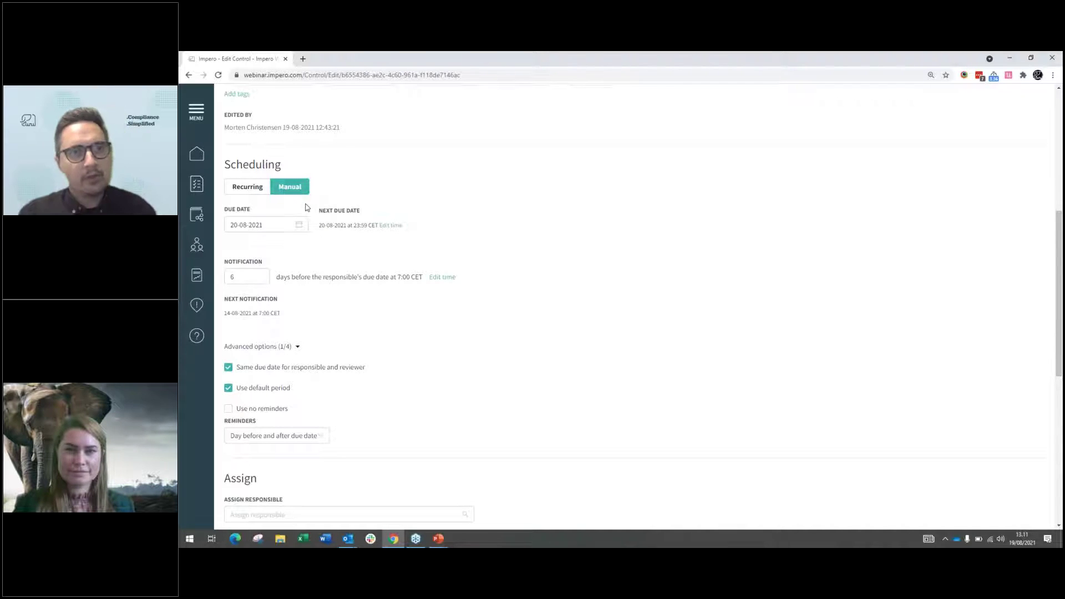
pyautogui.click(296, 223)
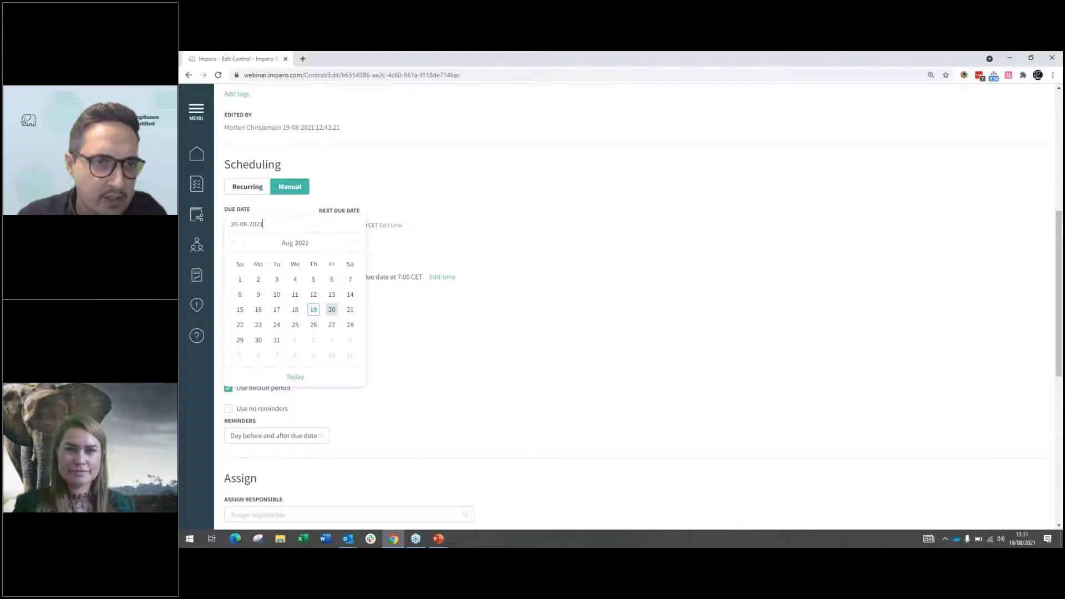
pyautogui.click(277, 341)
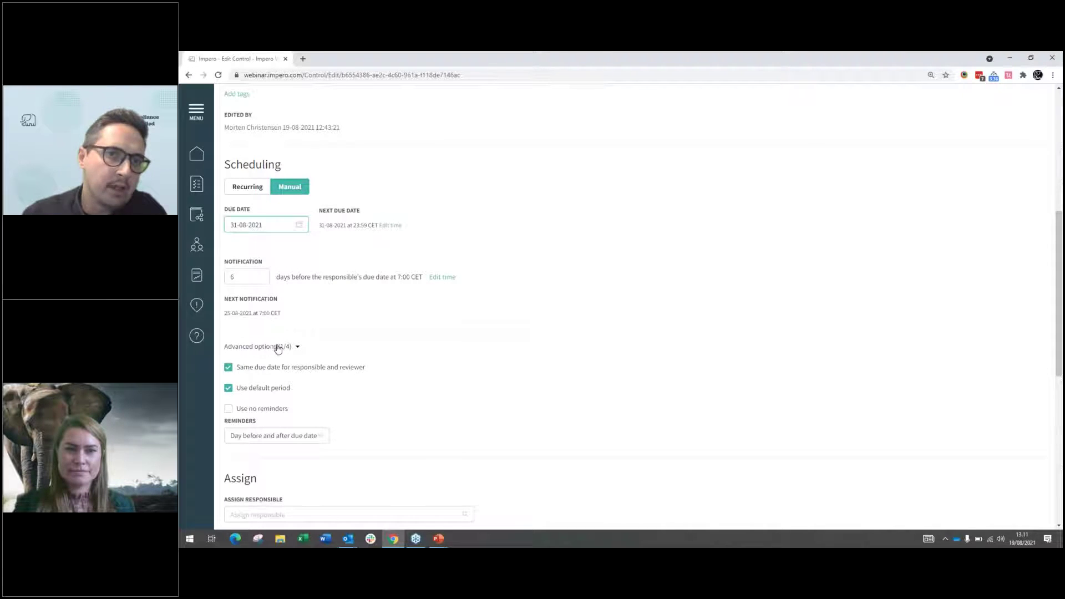
# - Set the notification of the manual schedule to 11 days before the responsible's due date
pyautogui.click(266, 274)
pyautogui.click(266, 274)
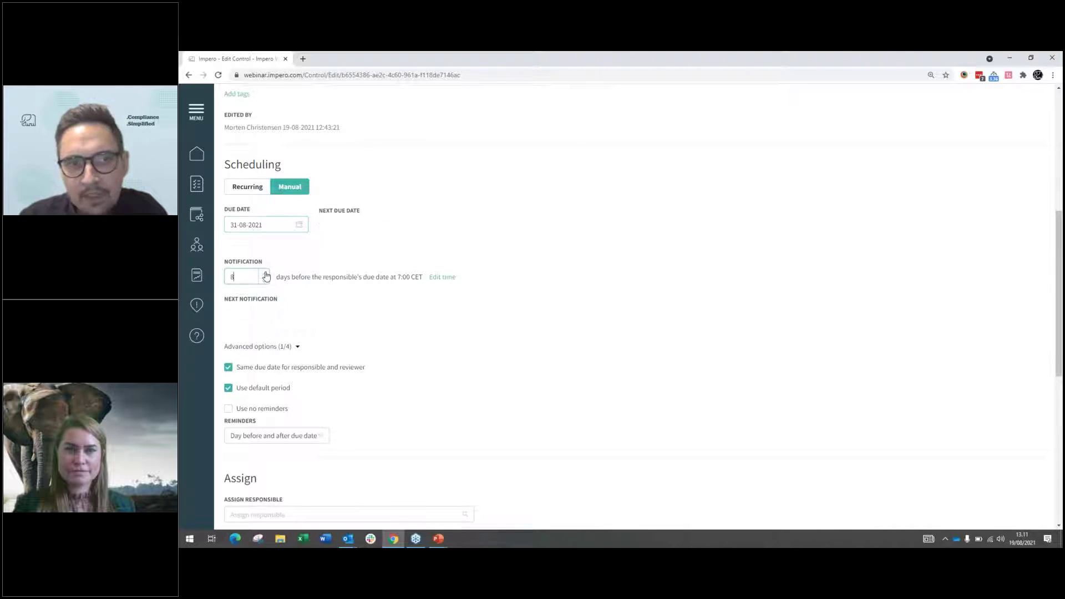
pyautogui.click(267, 274)
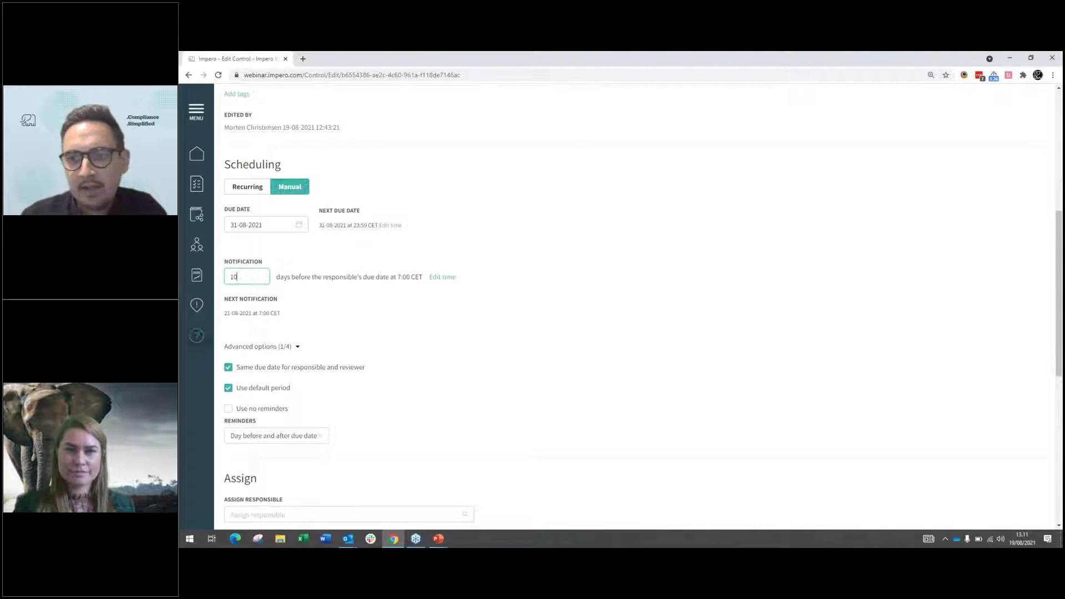
pyautogui.press('Up')
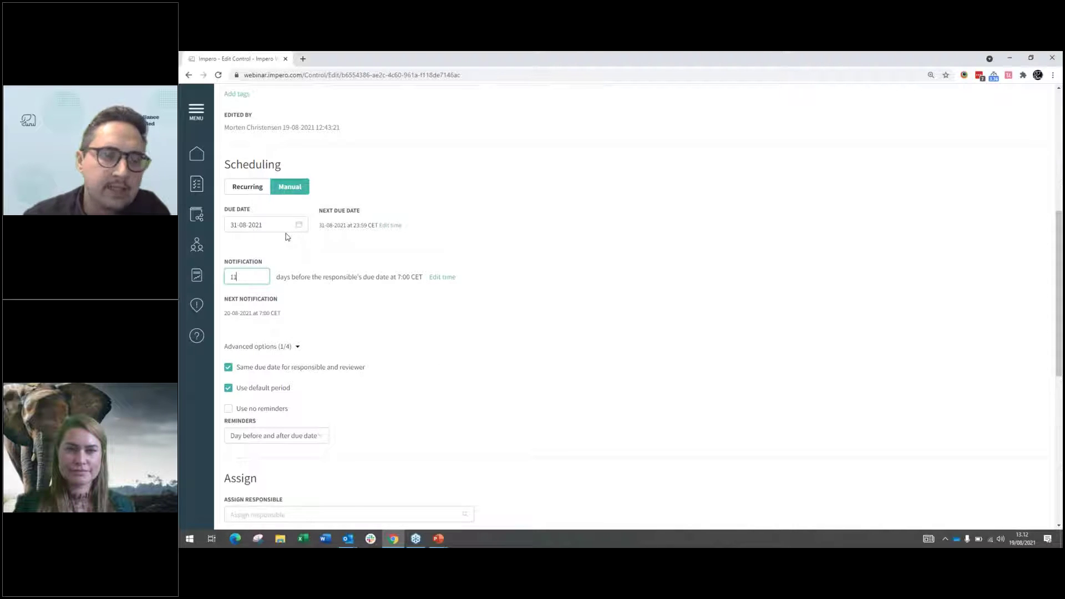
pyautogui.click(538, 239)
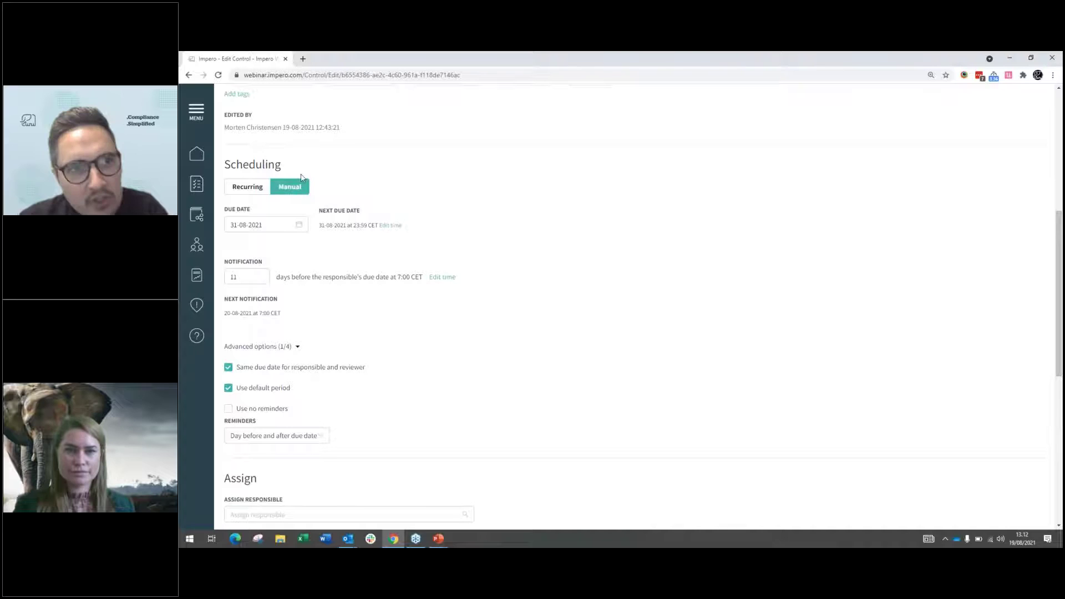
# - Set the control's scheduling back to Recurring with a Monthly interval
pyautogui.click(256, 190)
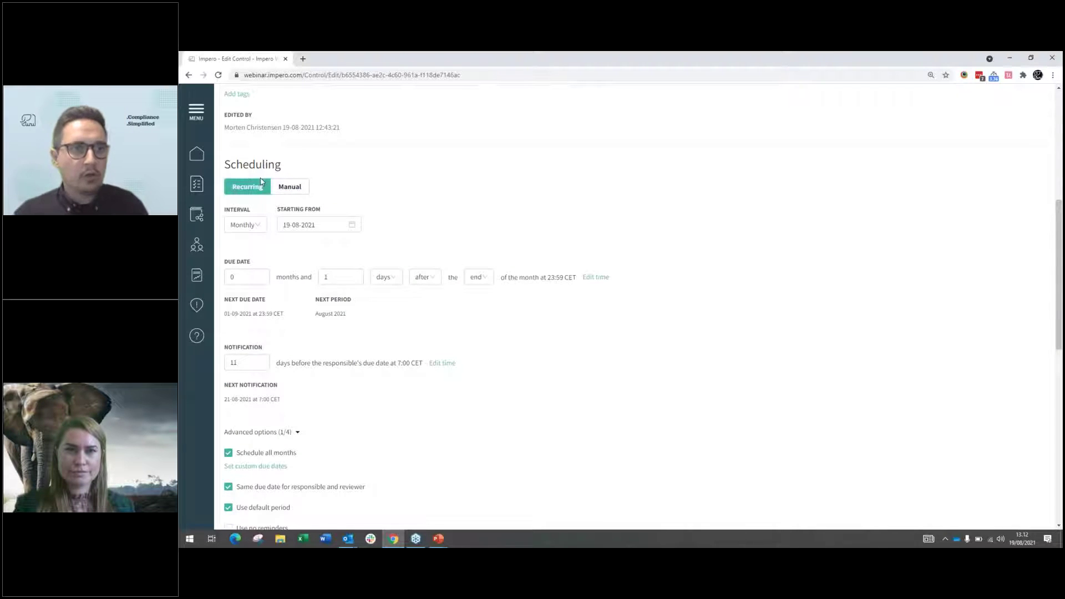
pyautogui.click(256, 228)
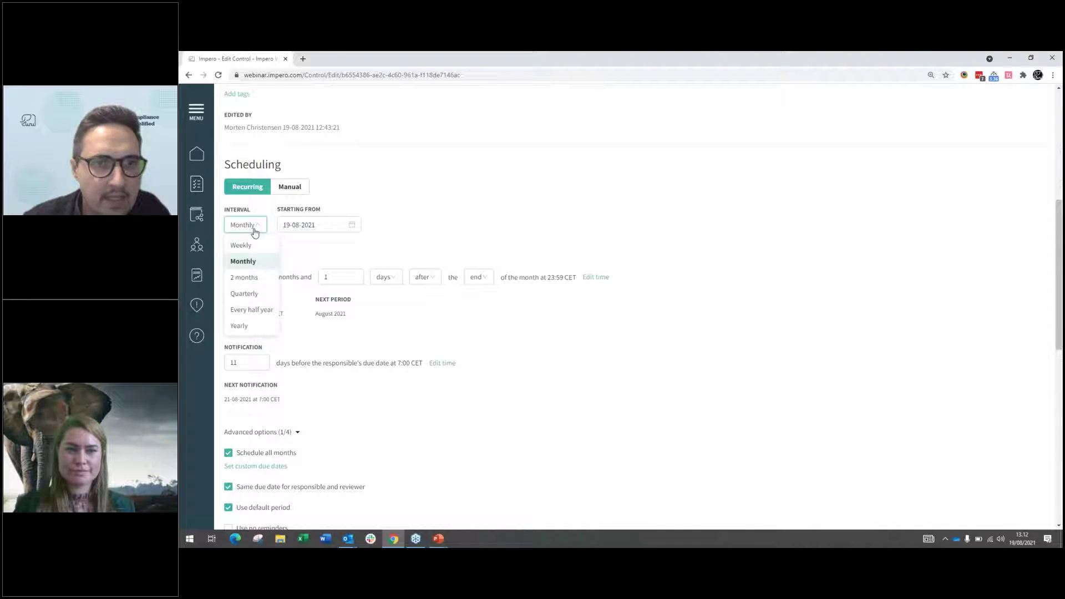
pyautogui.click(243, 261)
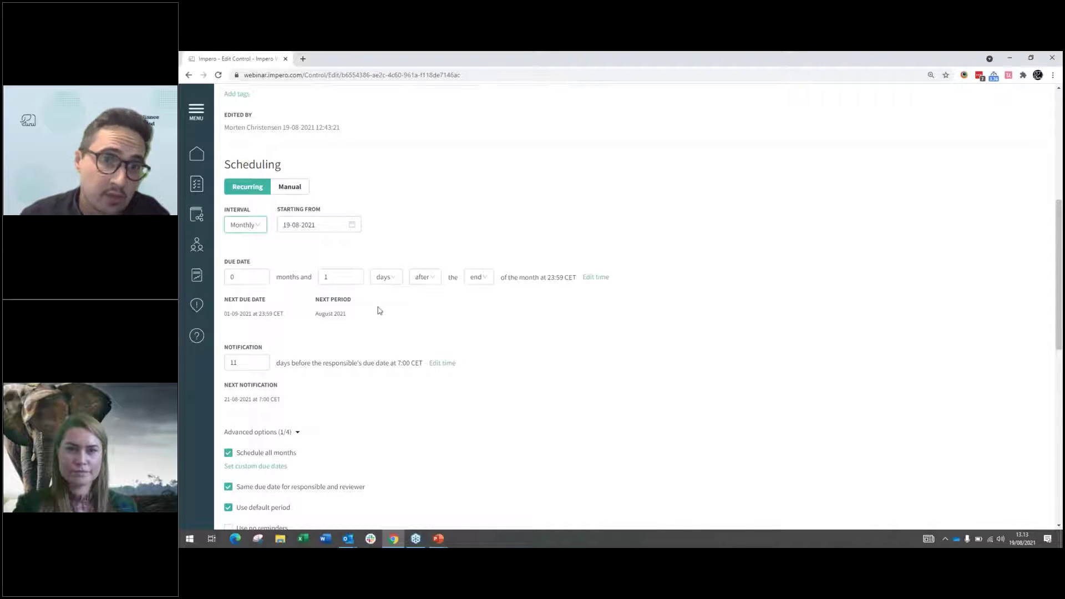
# - Set the recurring due date to 0 months and 5 Business Days after the end of the month
pyautogui.click(361, 273)
pyautogui.click(361, 273)
pyautogui.click(360, 273)
pyautogui.click(360, 274)
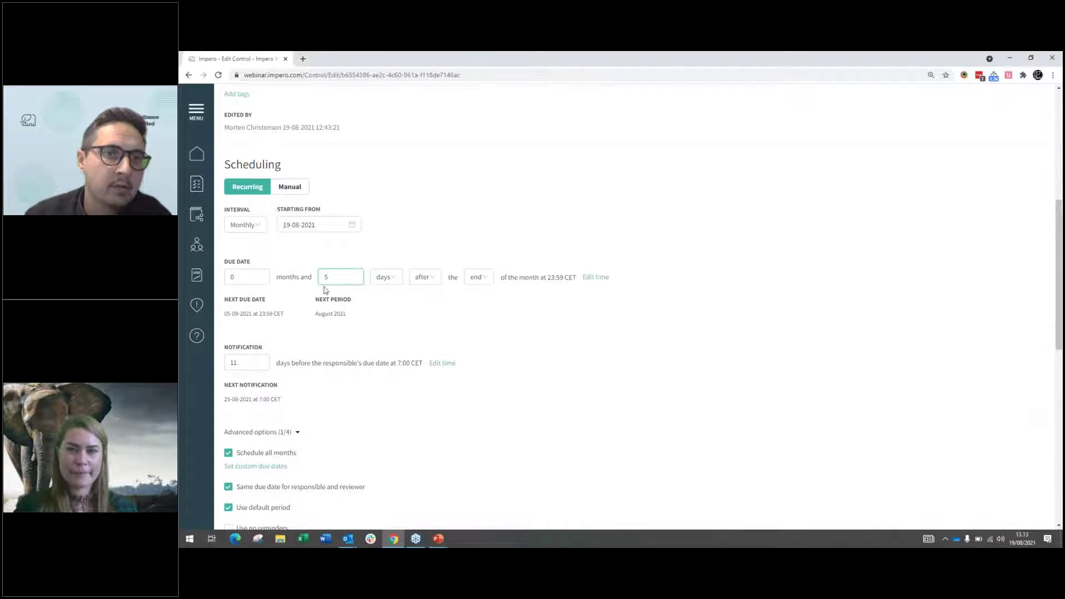
pyautogui.click(391, 281)
pyautogui.click(398, 314)
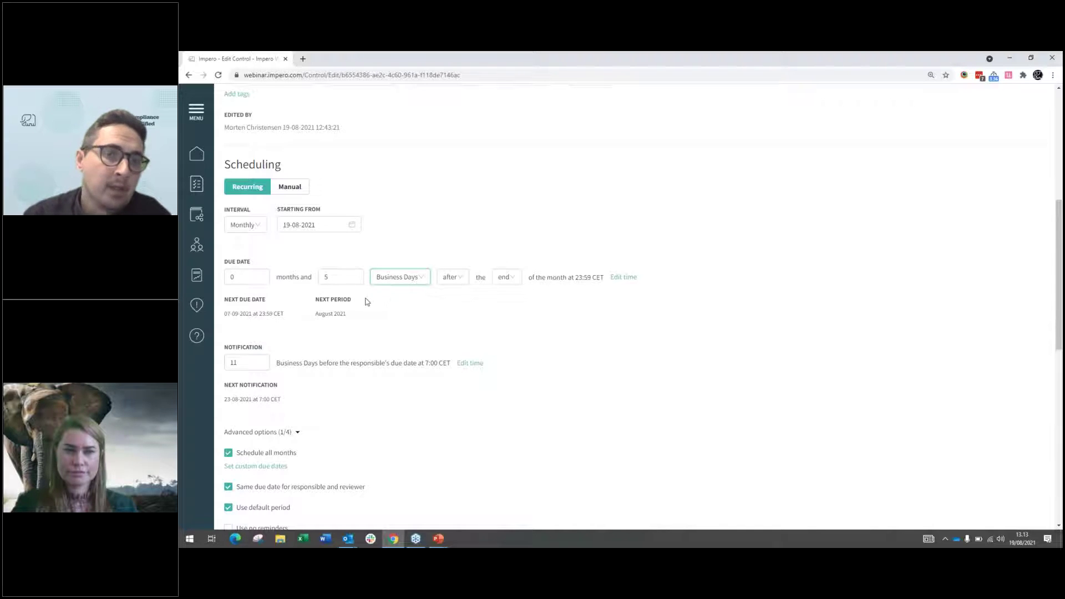
# - Try counting the due date before the end of the month, and return it to after
pyautogui.click(455, 278)
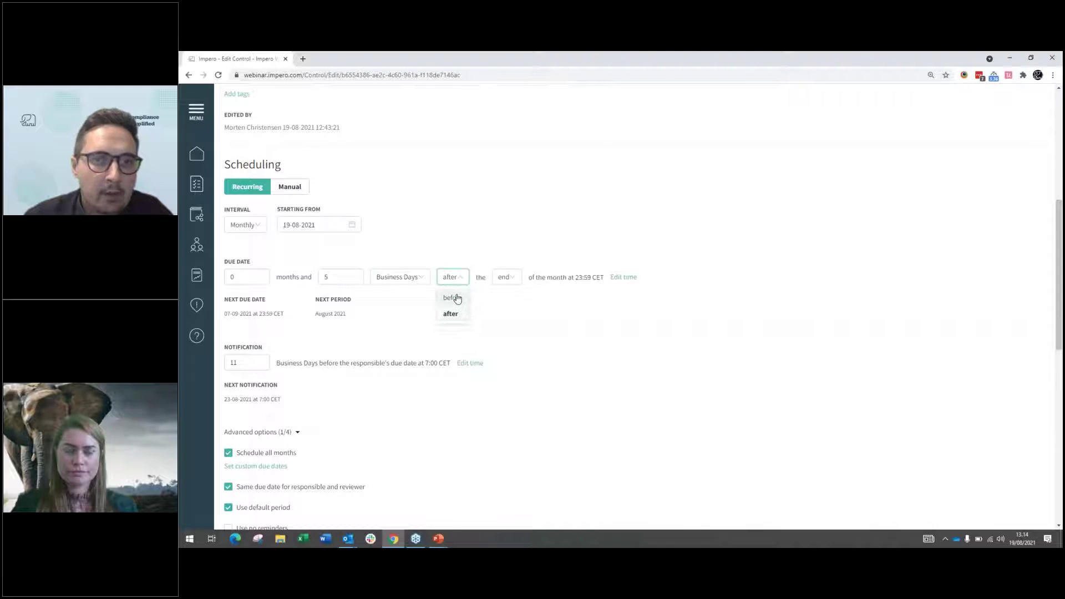
pyautogui.click(453, 298)
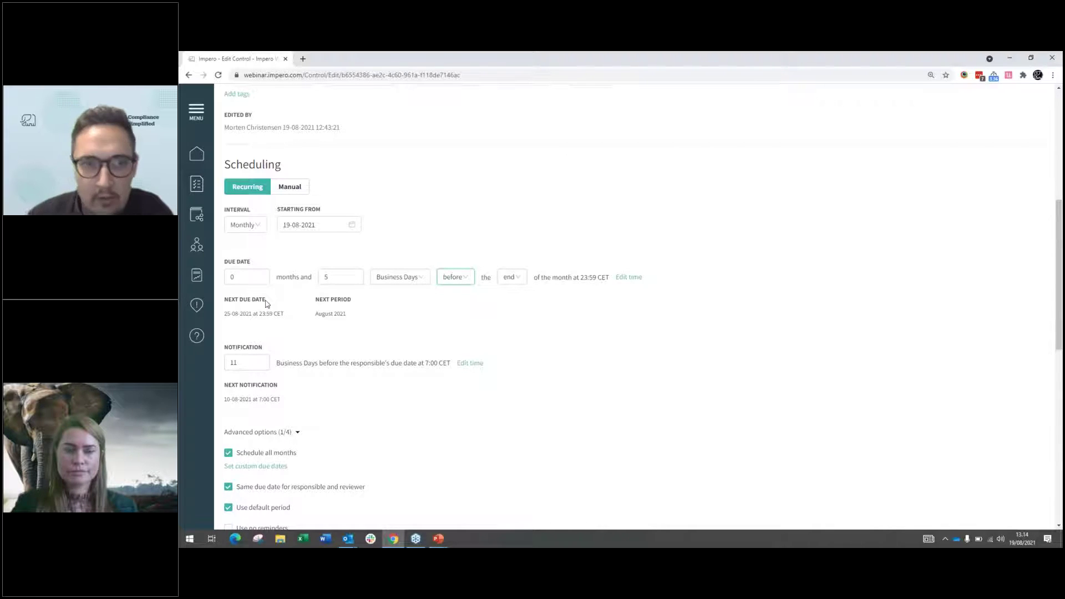
pyautogui.click(454, 281)
pyautogui.click(452, 316)
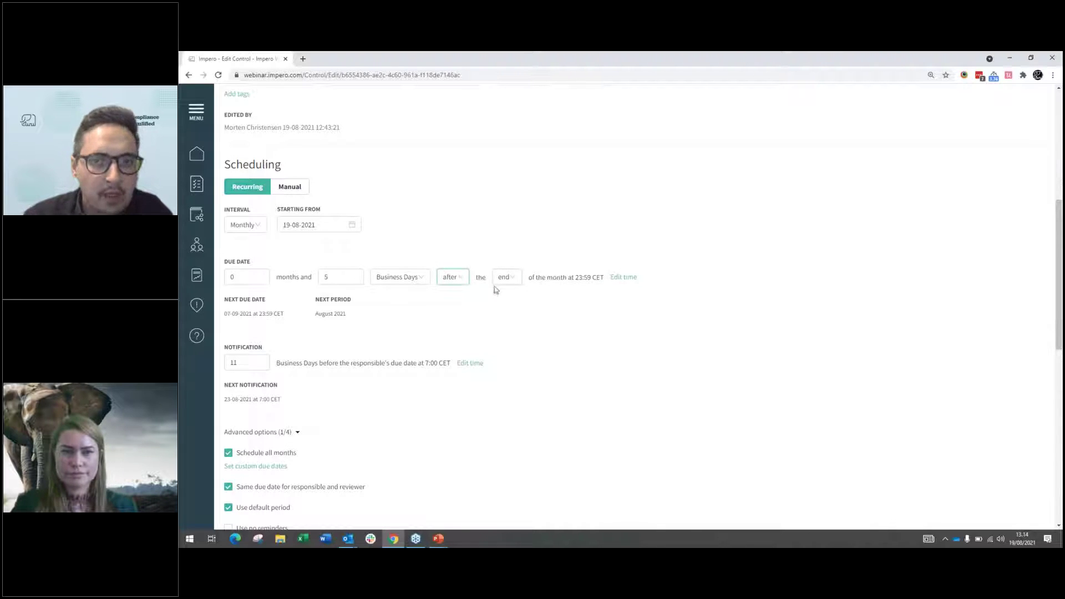
# - Try counting the due date from the beginning of the month, and return it to the end
pyautogui.click(502, 278)
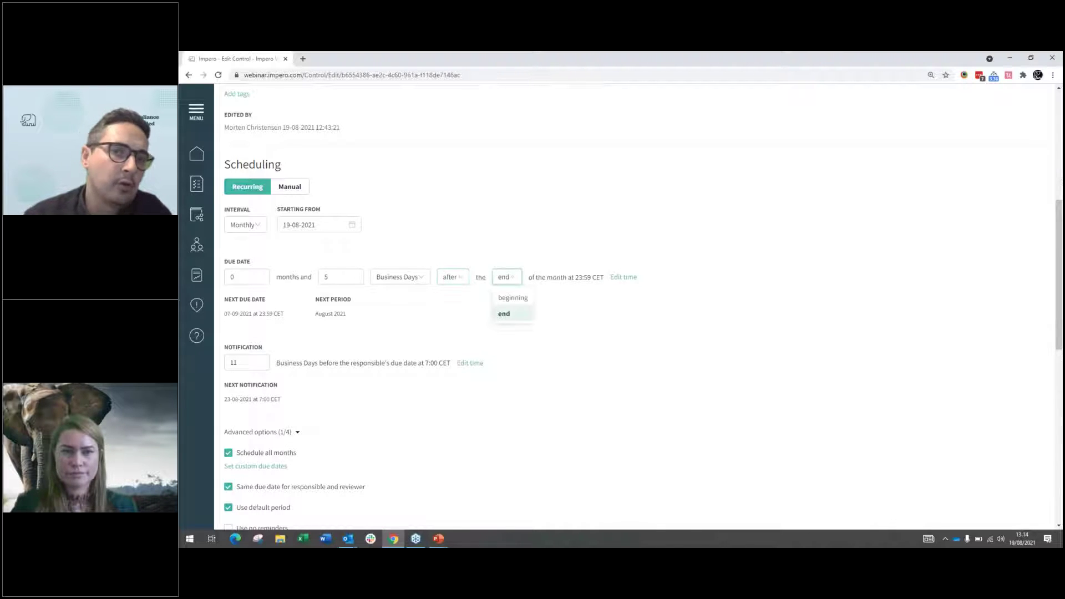
pyautogui.click(503, 298)
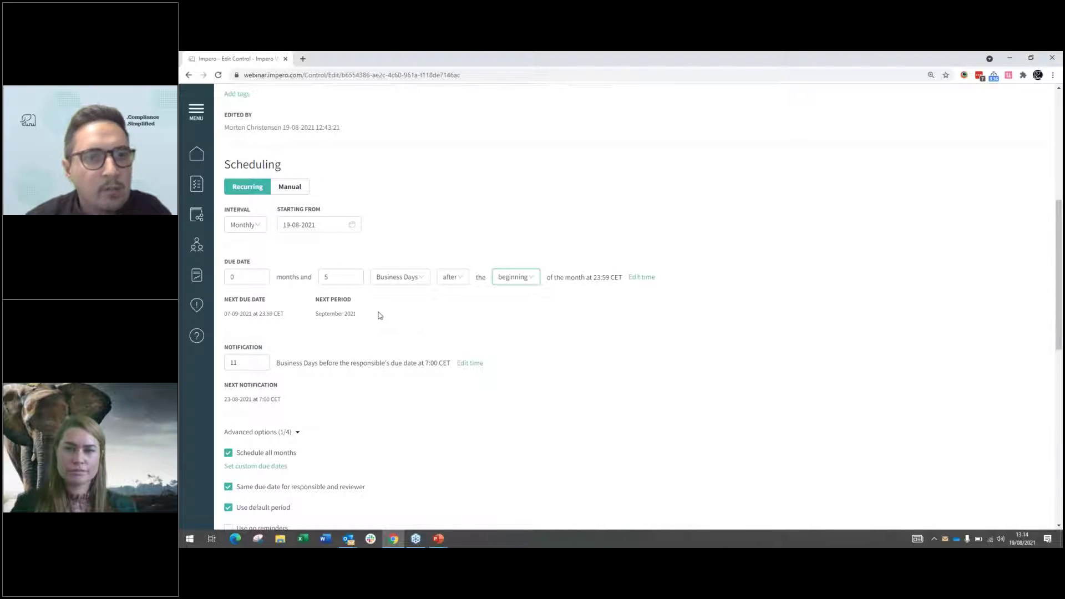
pyautogui.click(529, 280)
pyautogui.click(528, 311)
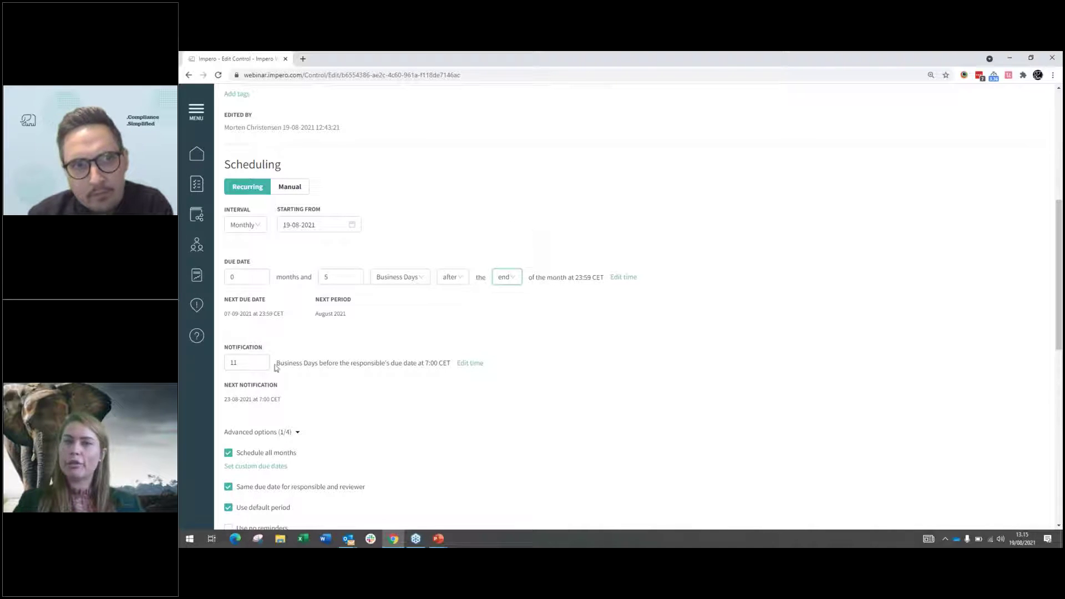
# - Set the notification to 4 Business Days before the responsible's due date
pyautogui.click(256, 365)
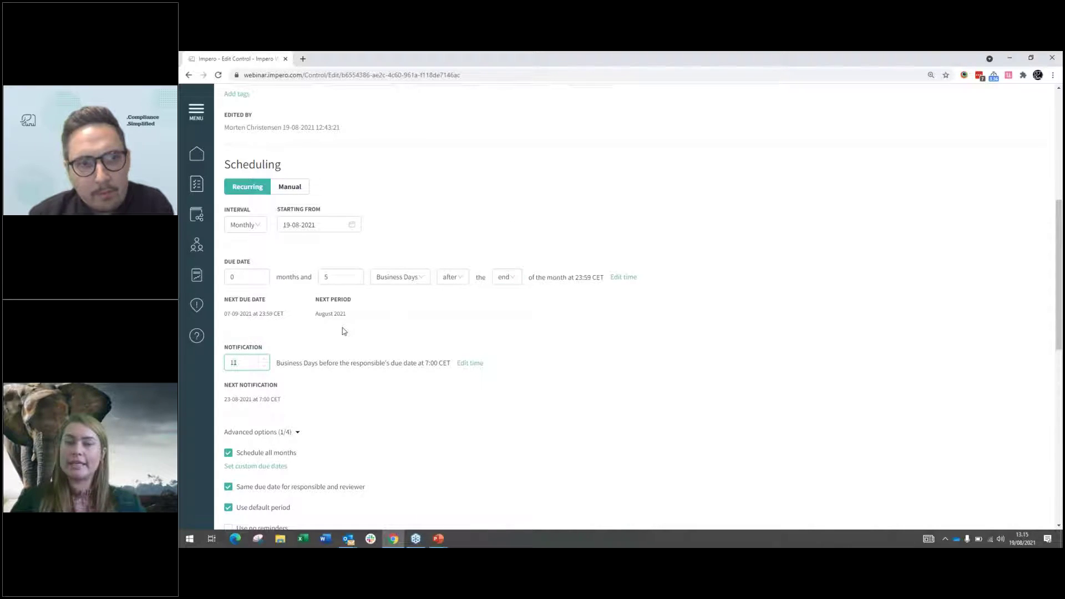
pyautogui.press('BackSpace')
pyautogui.press('BackSpace')
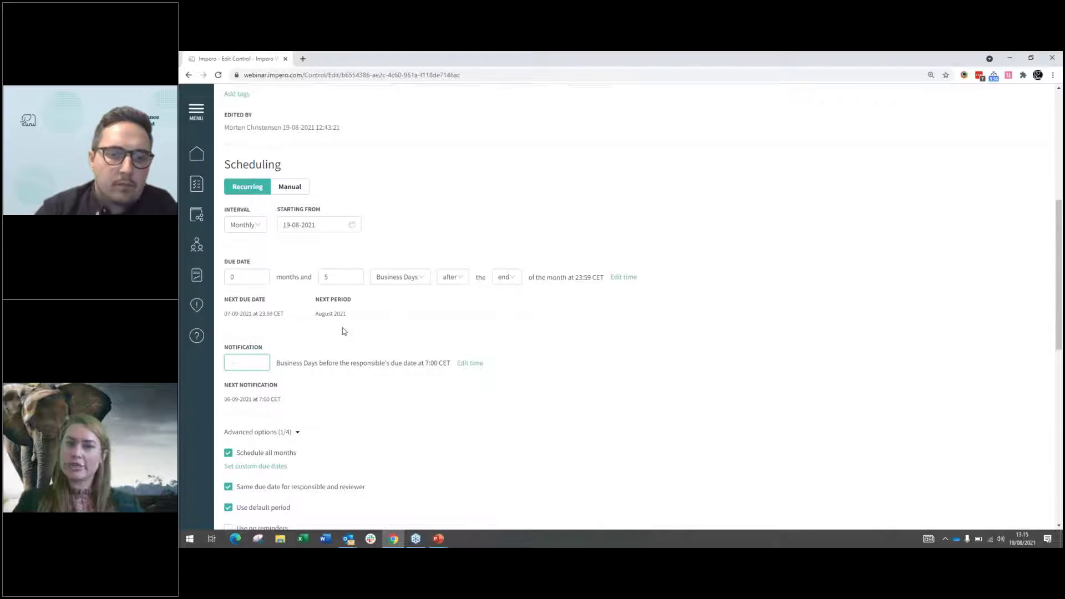
pyautogui.write('4')
pyautogui.click(372, 326)
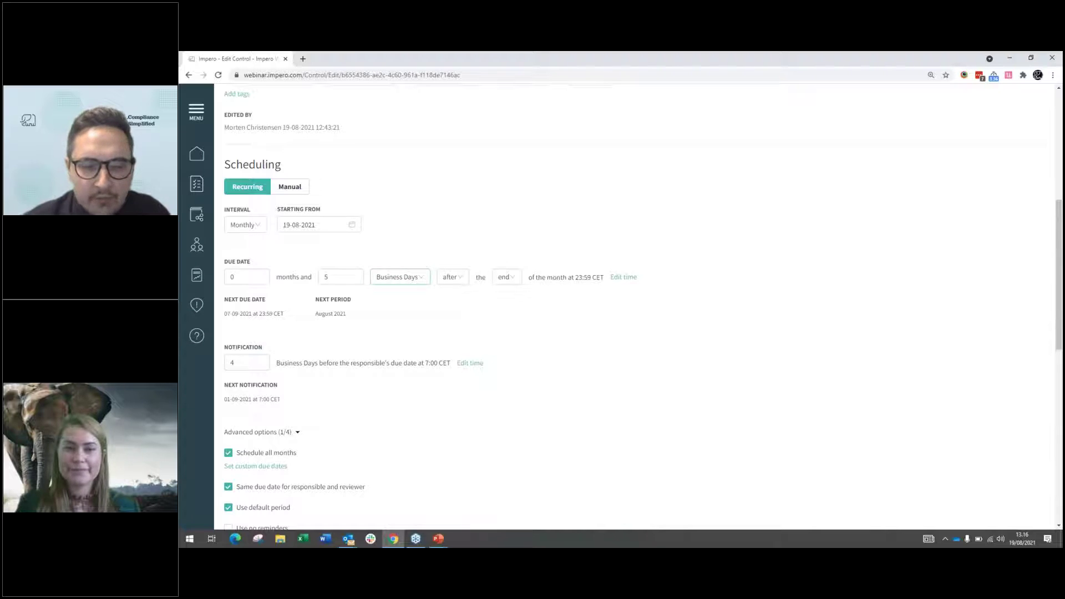
pyautogui.click(423, 281)
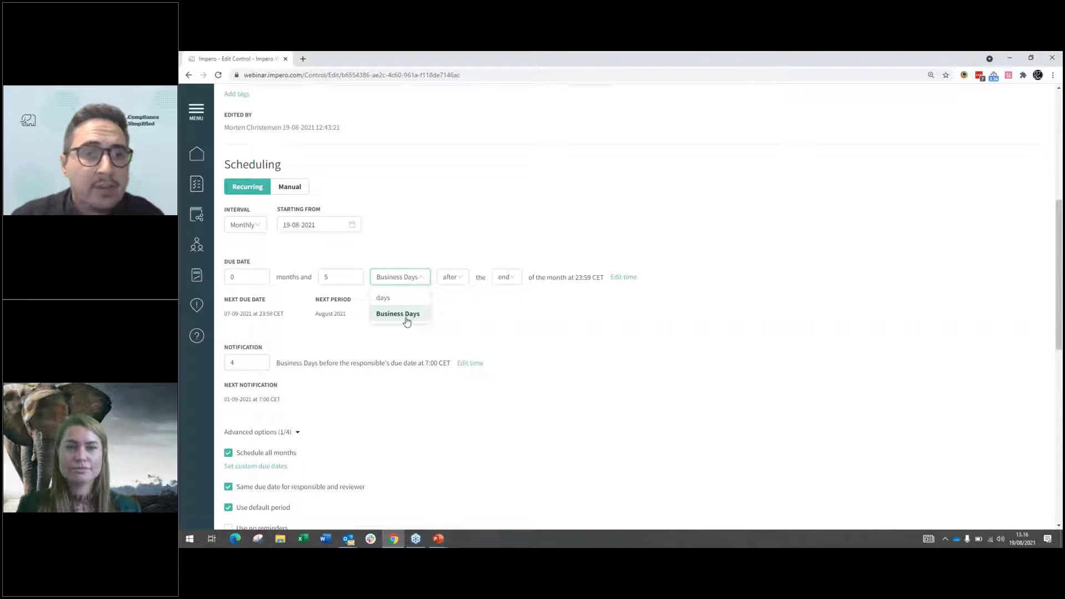
pyautogui.click(469, 333)
pyautogui.click(357, 237)
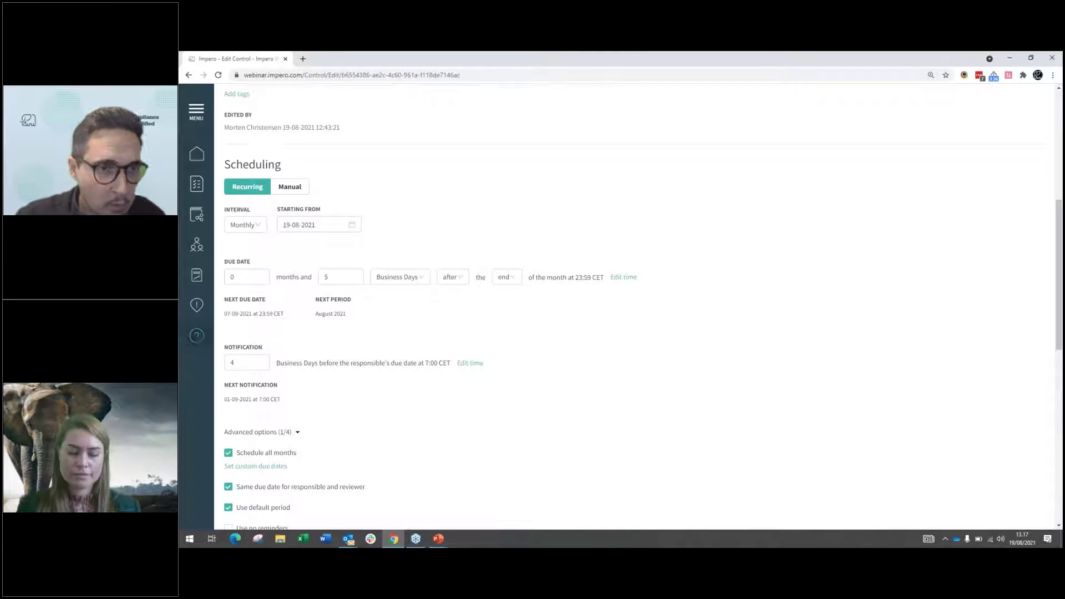
pyautogui.click(244, 363)
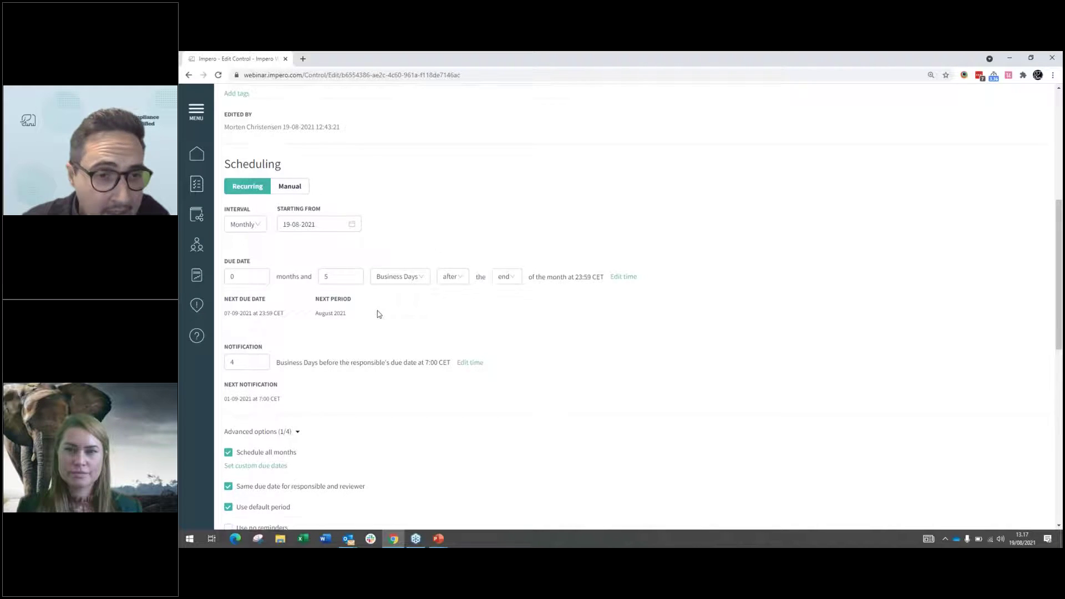
# - Try turning off Schedule all months to show the individual months, and turn it back on
pyautogui.scroll(-1, 367, 315)
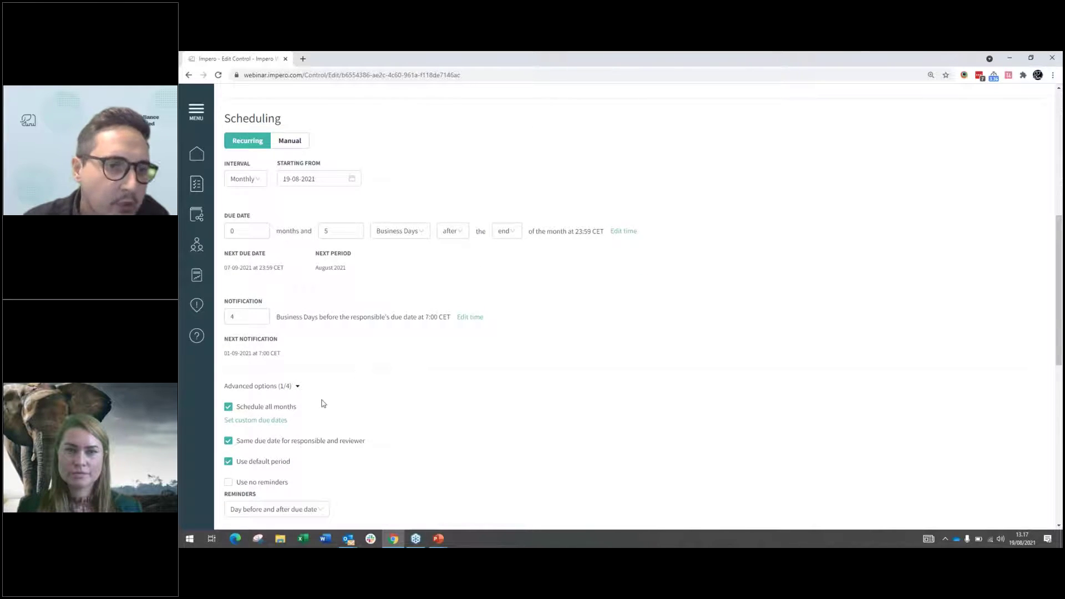
pyautogui.click(289, 408)
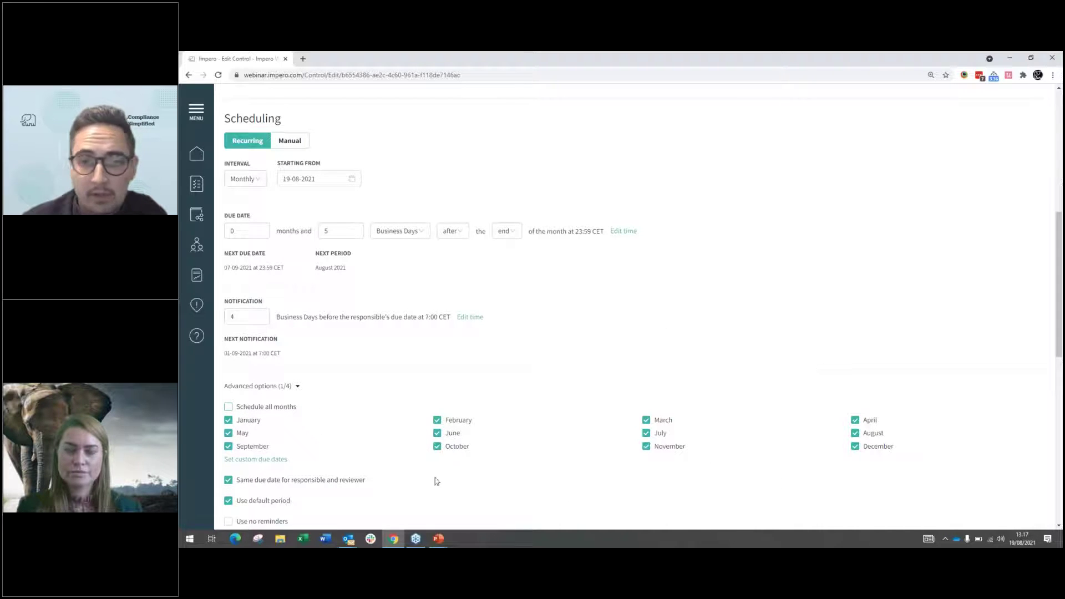
pyautogui.click(278, 408)
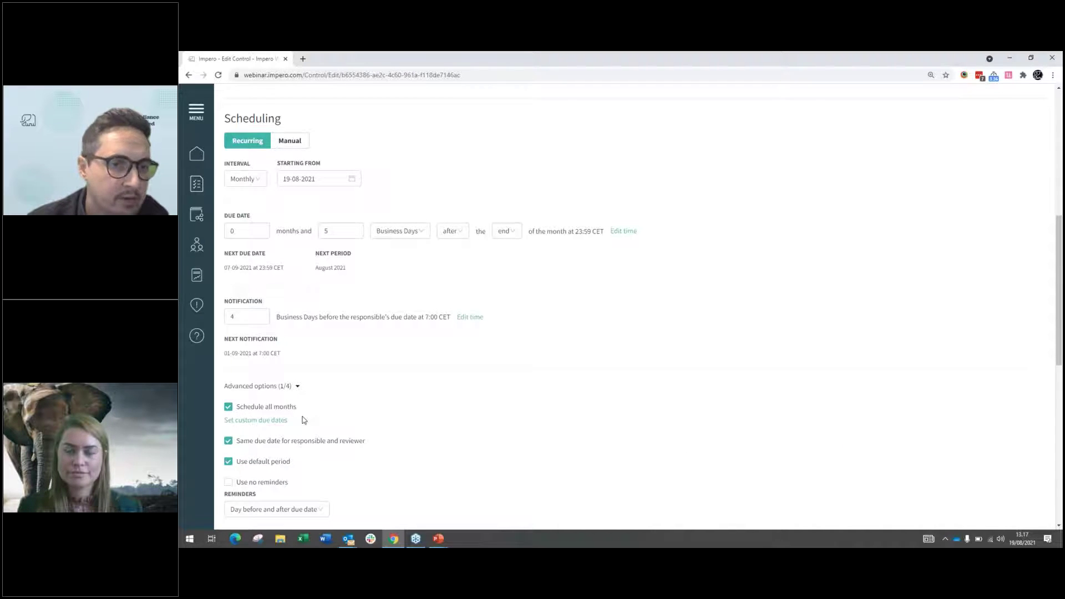
# - Give August a custom due date two Business Days later than the default
pyautogui.click(261, 421)
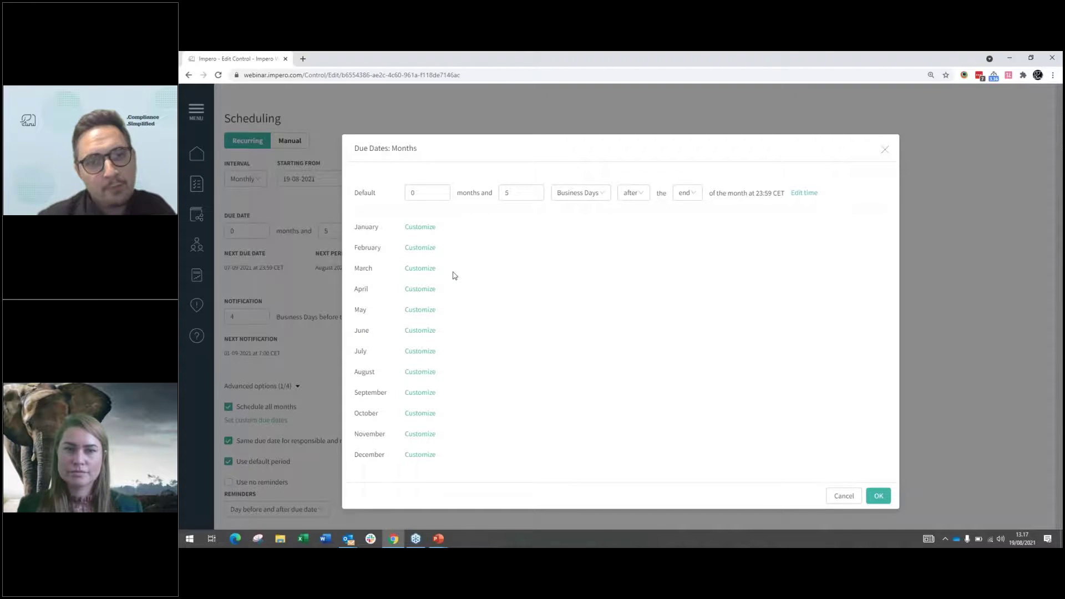
pyautogui.click(420, 372)
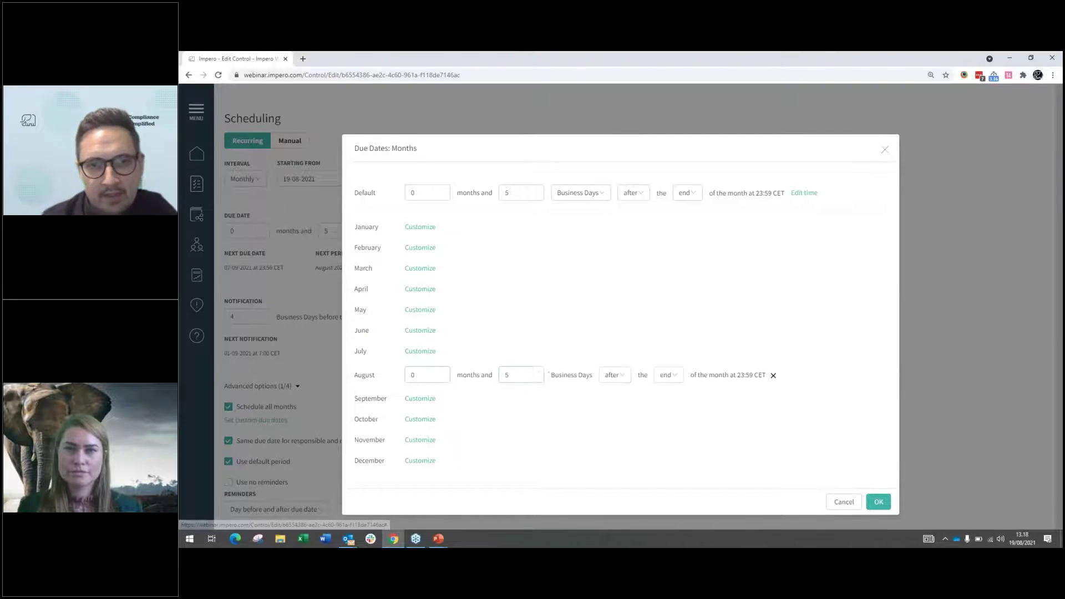
pyautogui.click(540, 372)
pyautogui.click(539, 372)
pyautogui.click(878, 502)
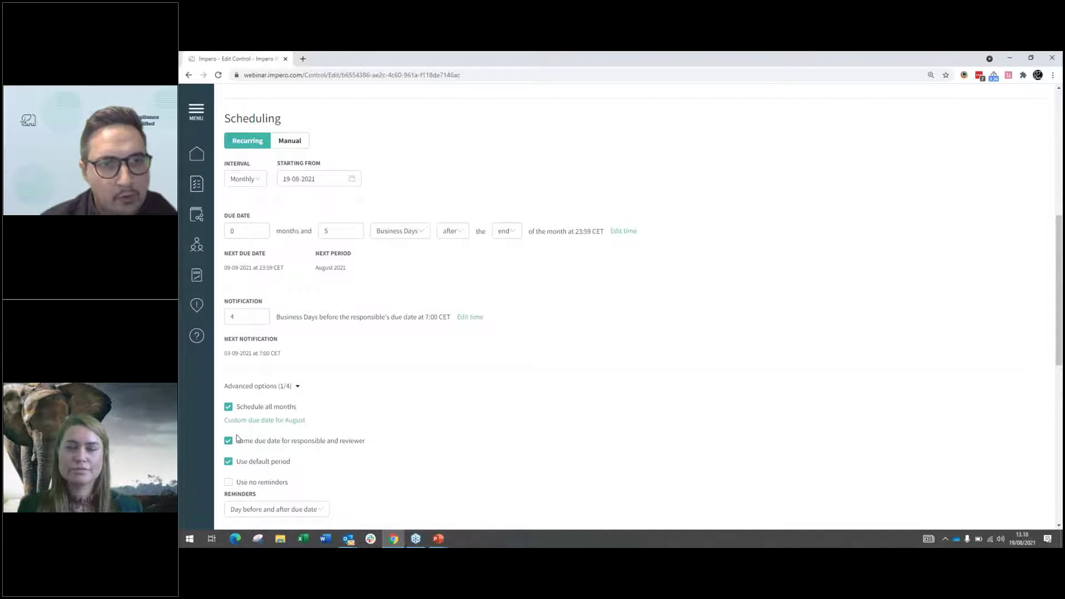
# - Remove the custom due date for August
pyautogui.click(277, 423)
pyautogui.click(772, 375)
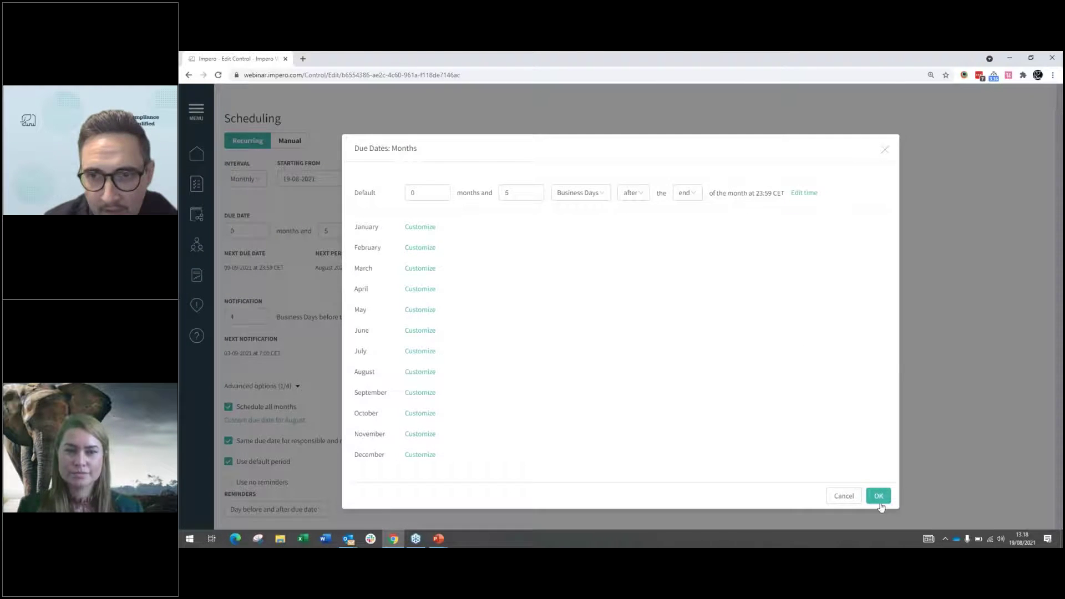
pyautogui.click(878, 498)
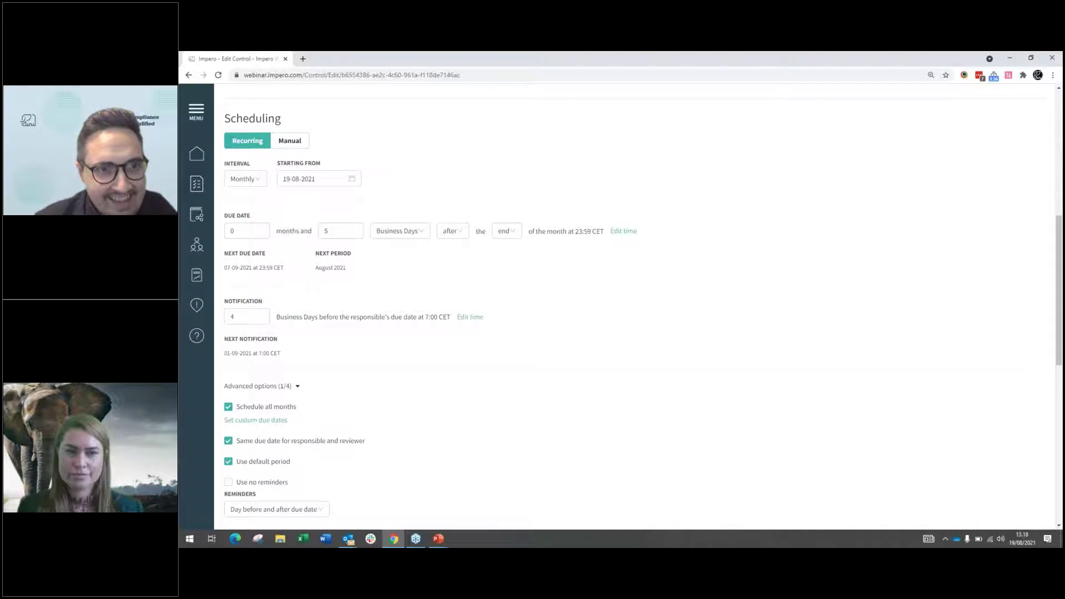
# - Separate the responsible's due date from the reviewer's and set it to 2 Business Days before the due date
pyautogui.scroll(-1, 425, 289)
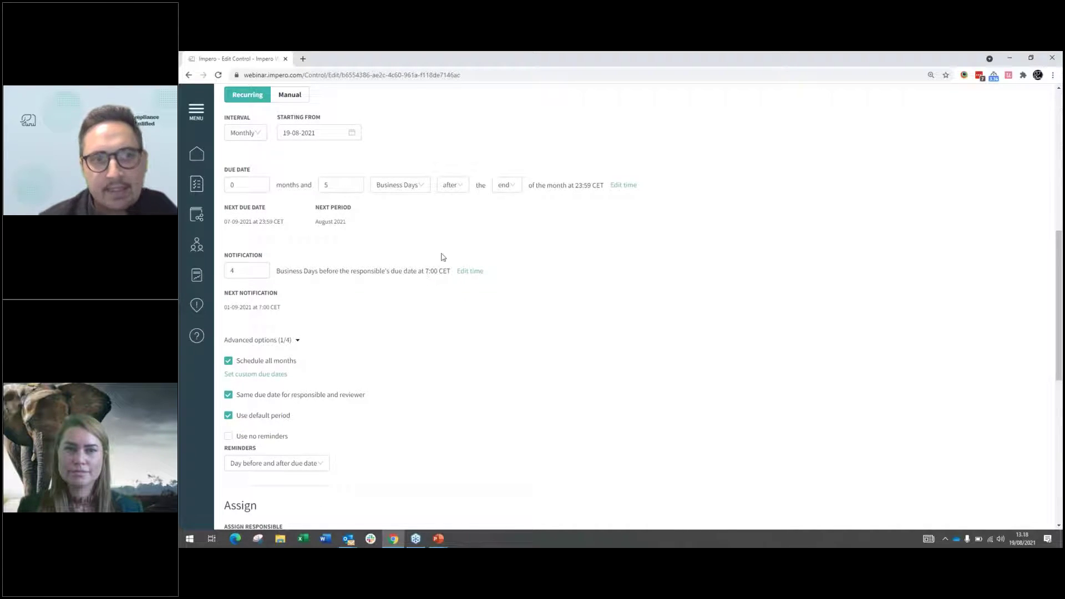
pyautogui.scroll(-1, 444, 257)
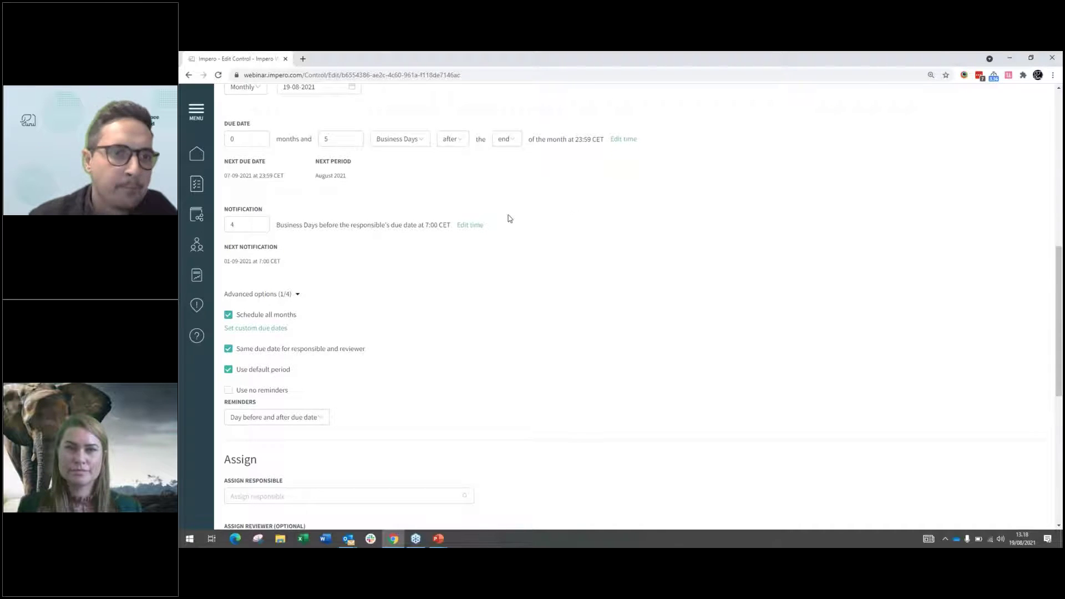
pyautogui.click(228, 350)
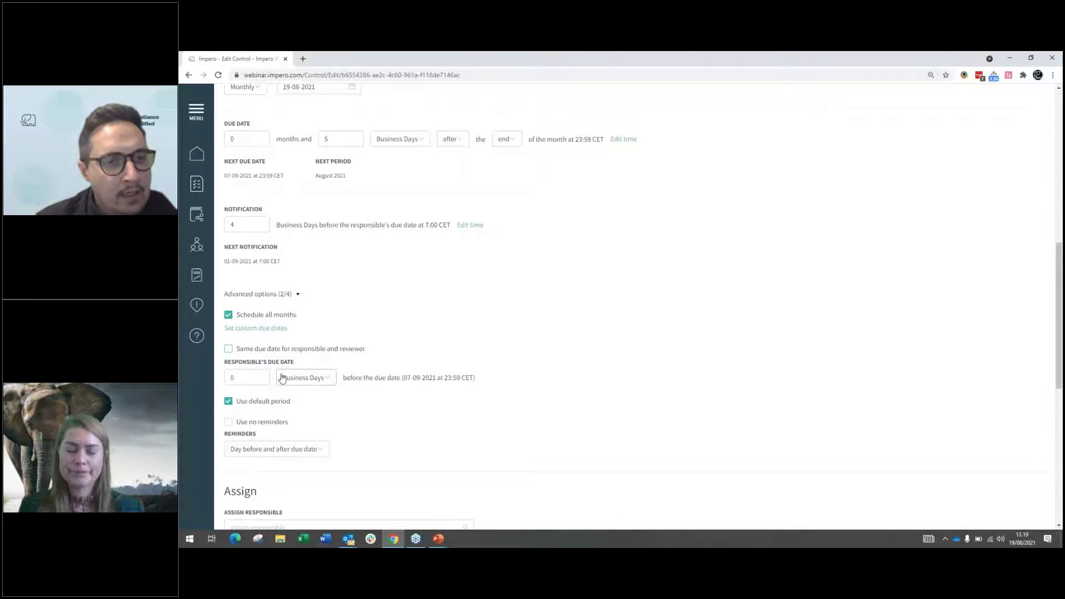
pyautogui.click(264, 374)
pyautogui.click(264, 375)
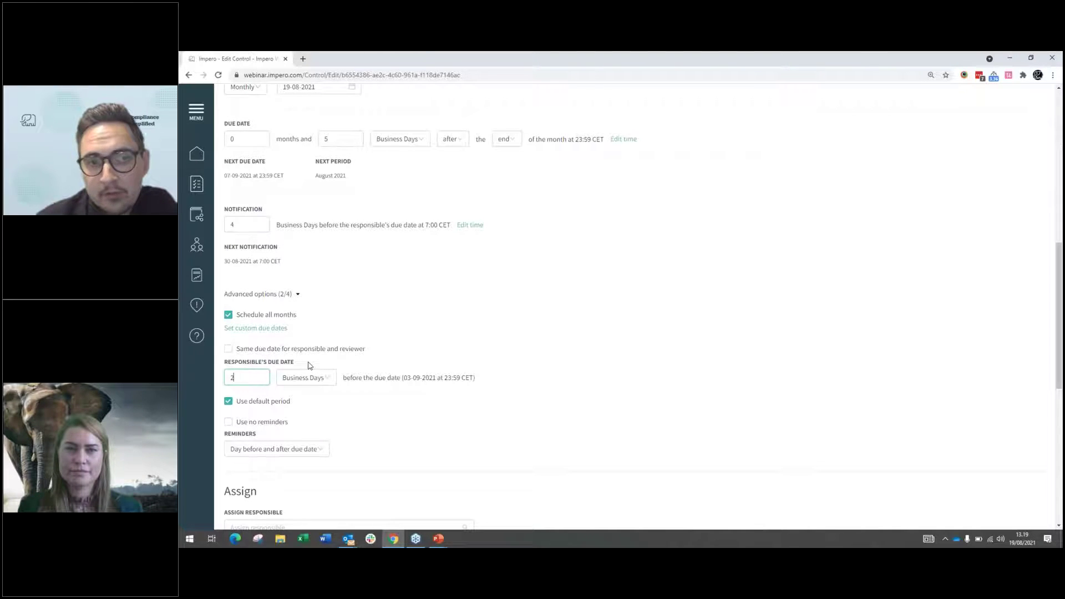
pyautogui.click(405, 380)
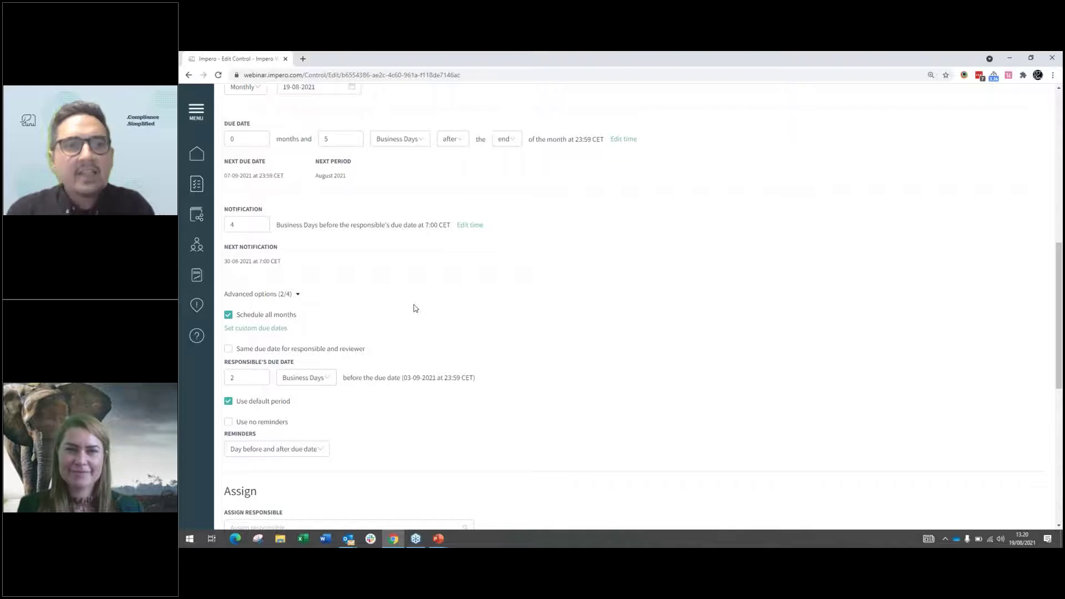
# - Restore the same due date for responsible and reviewer
pyautogui.click(331, 346)
pyautogui.scroll(2, 340, 329)
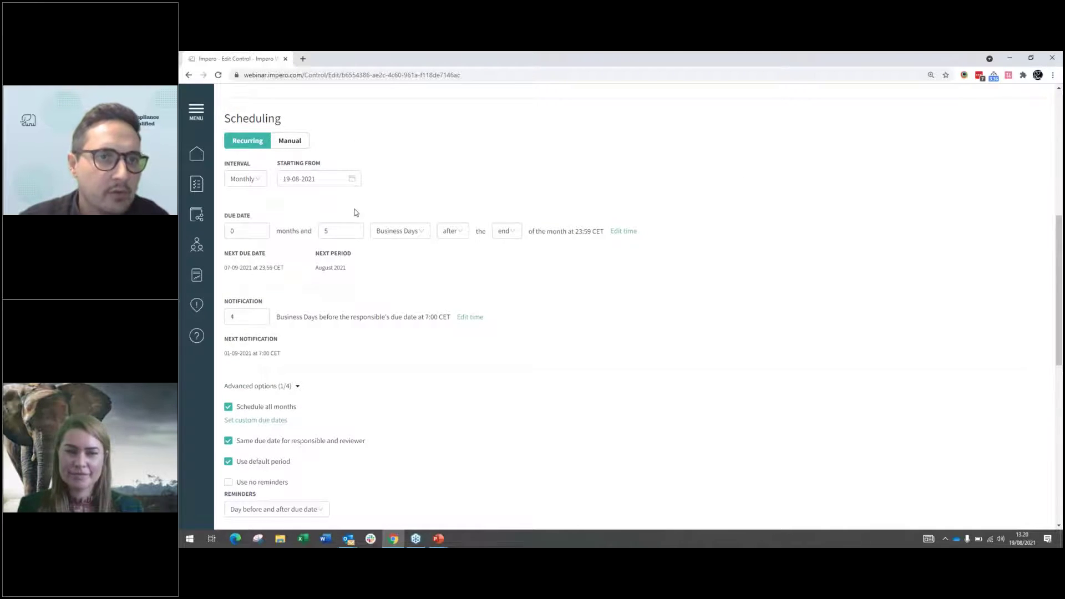
pyautogui.click(341, 232)
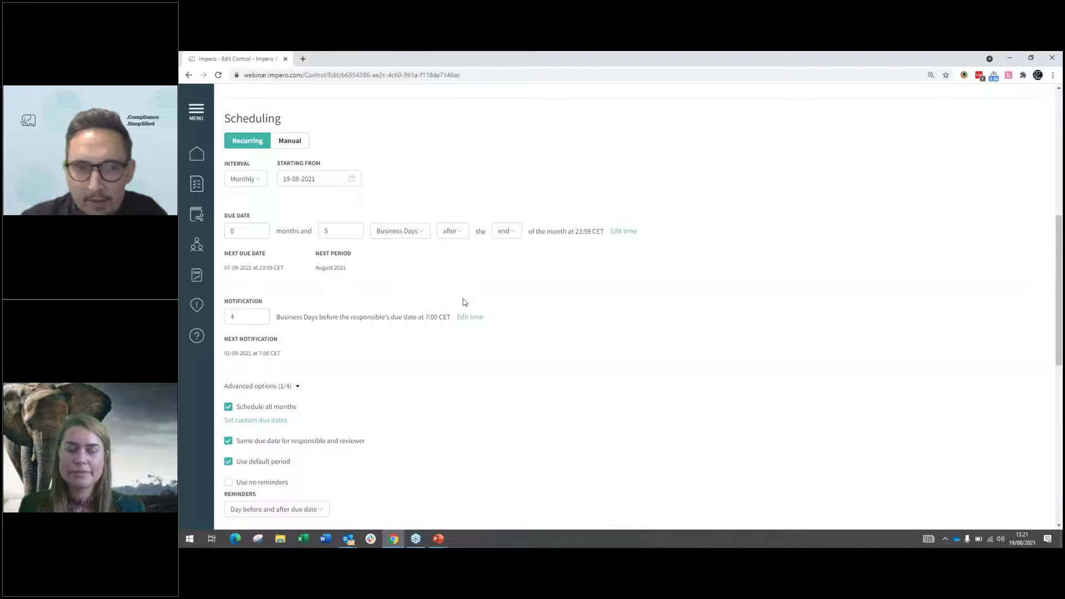
# - Assign the user who last edited the control and one colleague as responsible
pyautogui.scroll(-4, 466, 277)
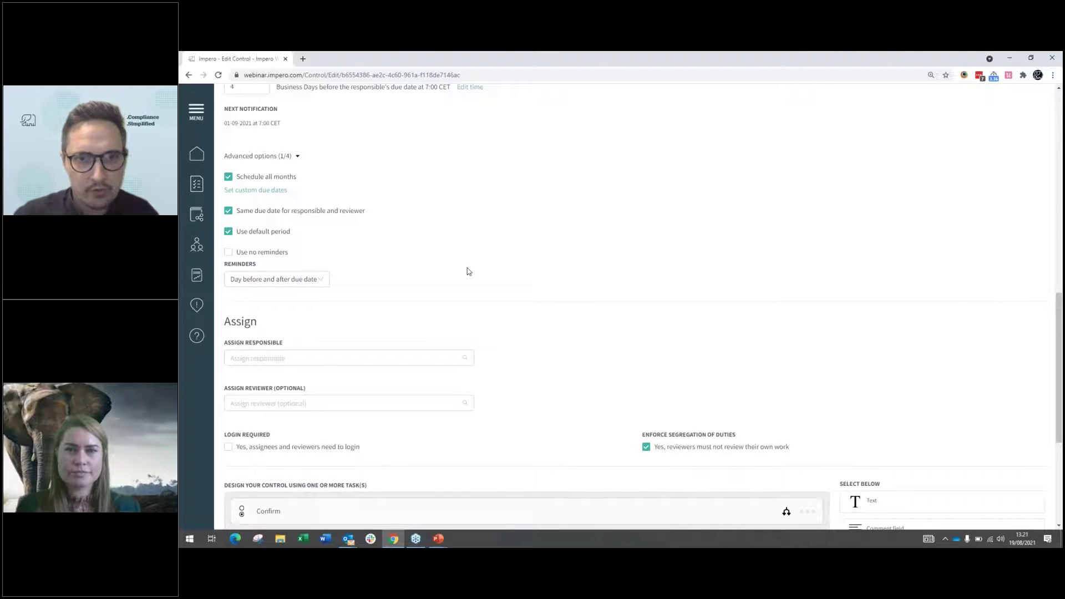
pyautogui.click(369, 359)
pyautogui.write('mc')
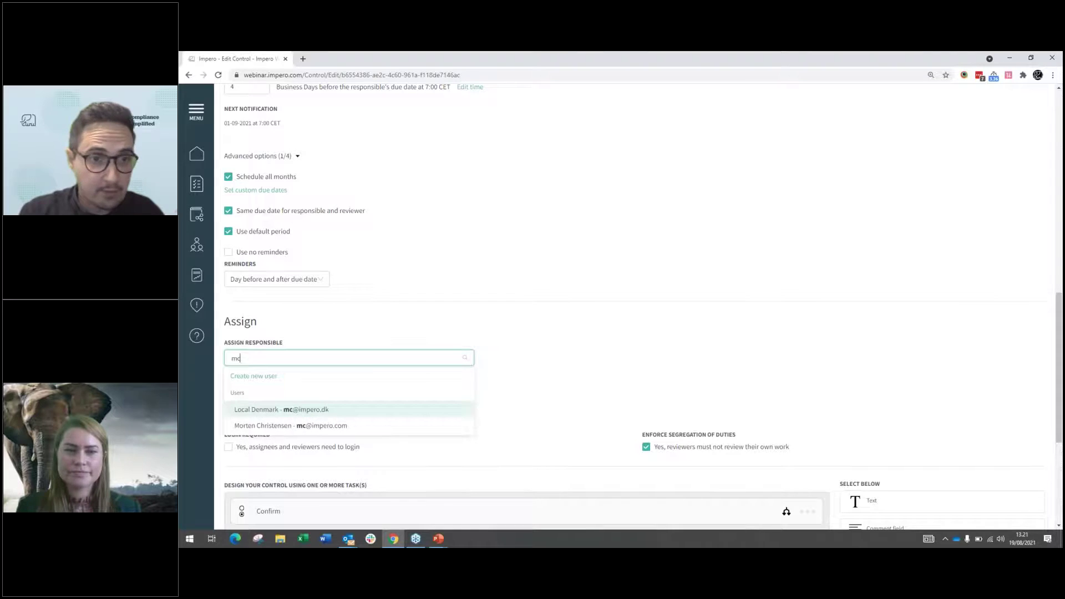
pyautogui.click(333, 433)
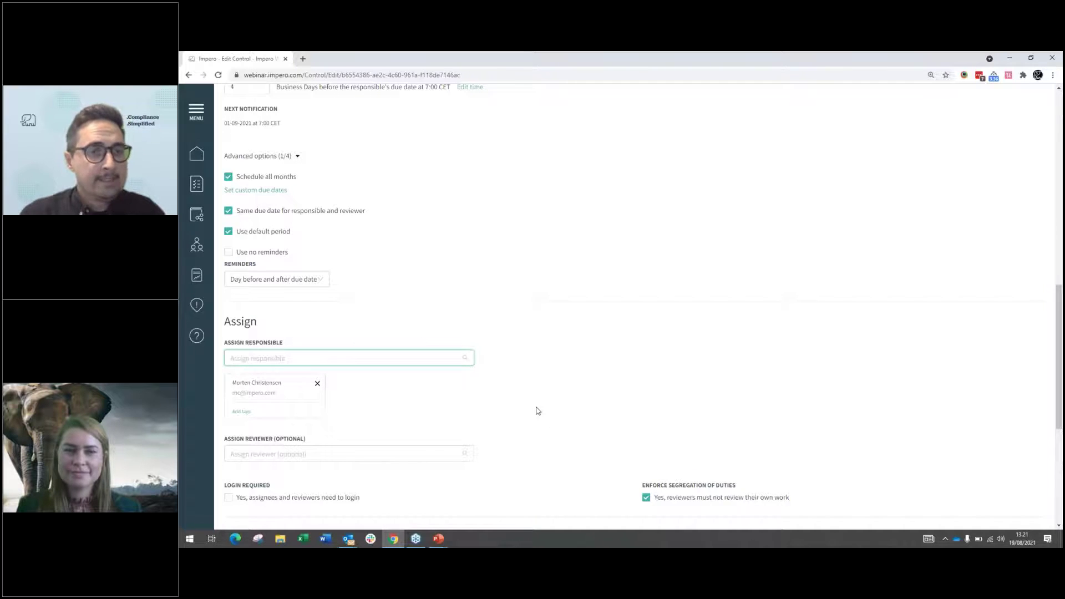
pyautogui.click(407, 355)
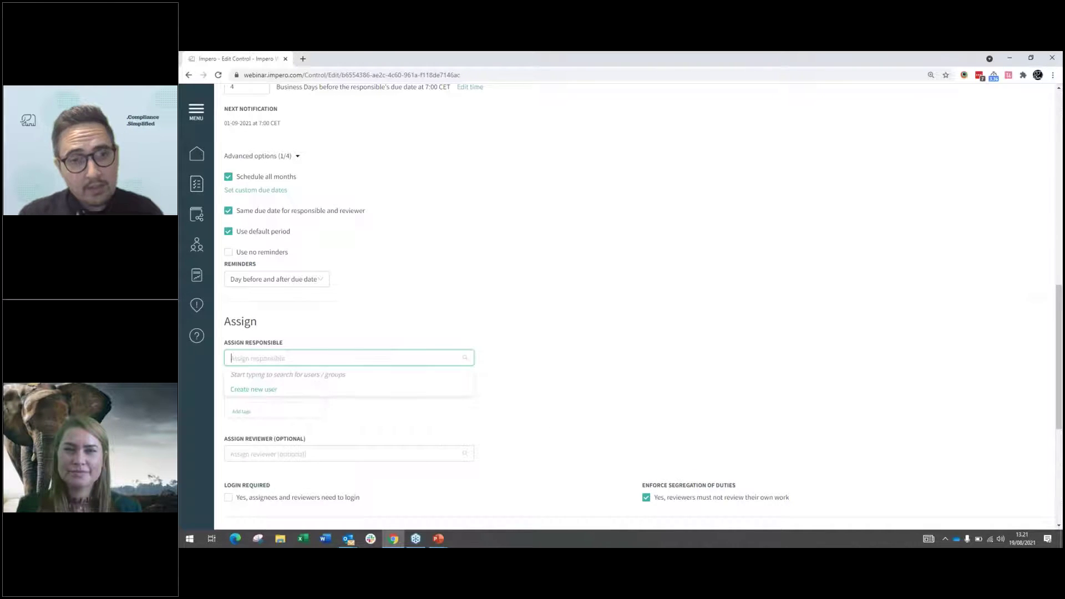
pyautogui.write('jean')
pyautogui.click(278, 411)
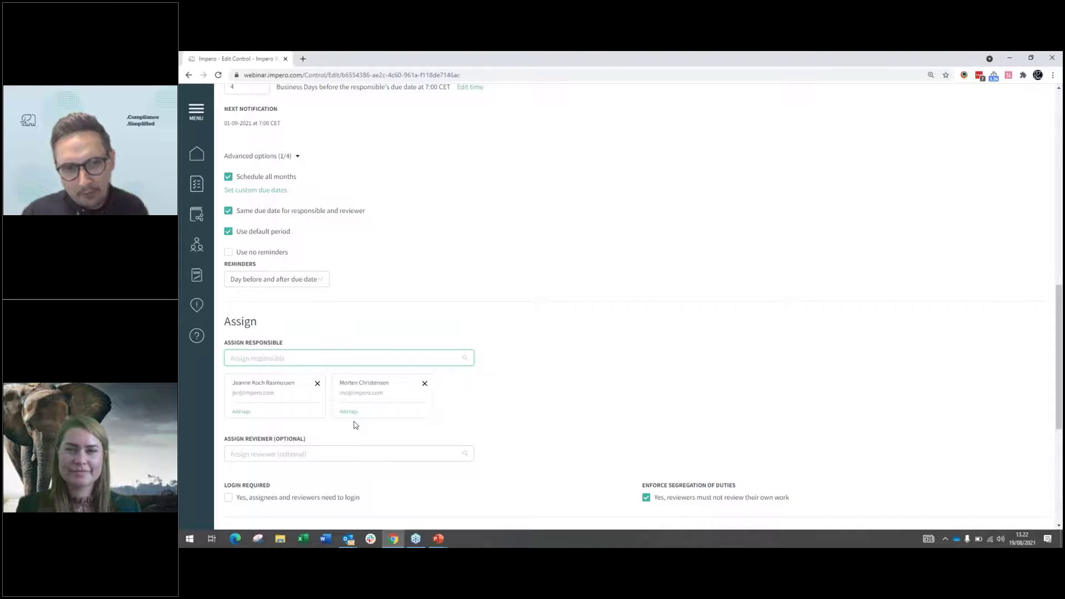
# - Assign the user who last edited the control as responsible a second time, as a third entry
pyautogui.click(256, 361)
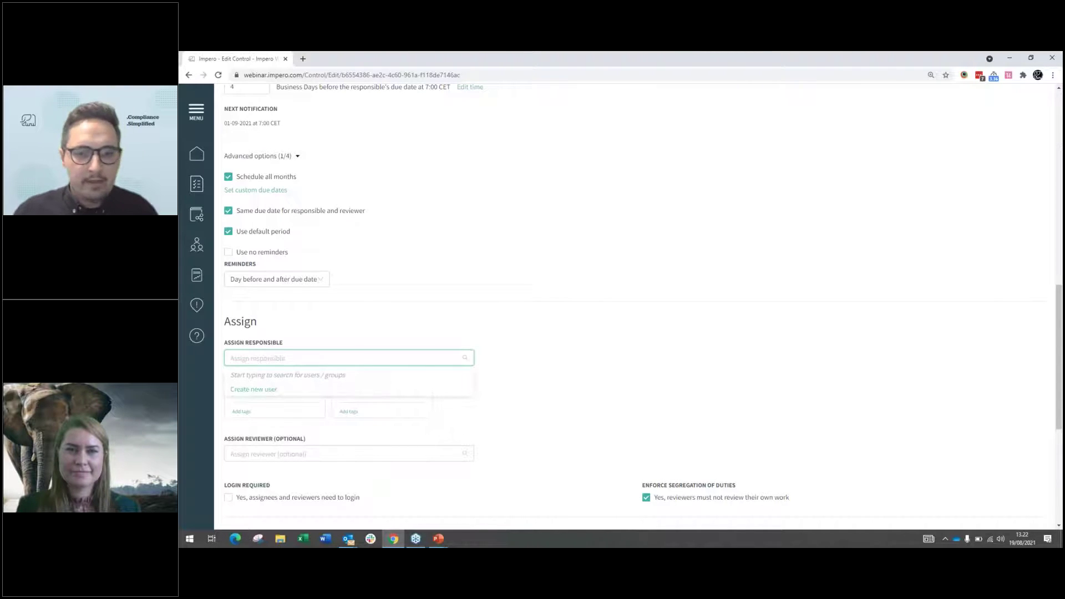
pyautogui.write('mc')
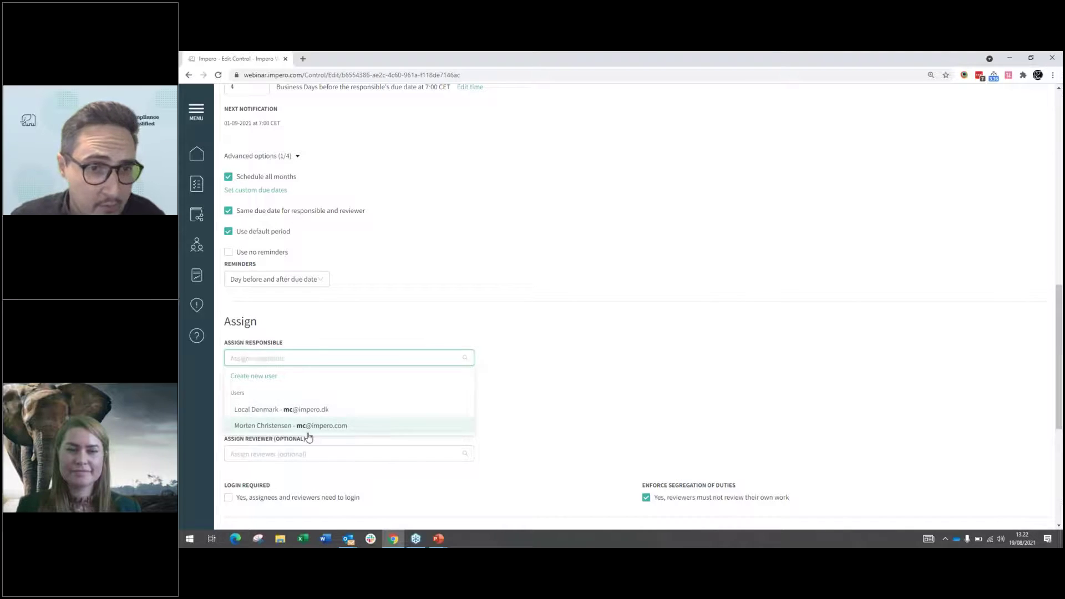
pyautogui.click(309, 432)
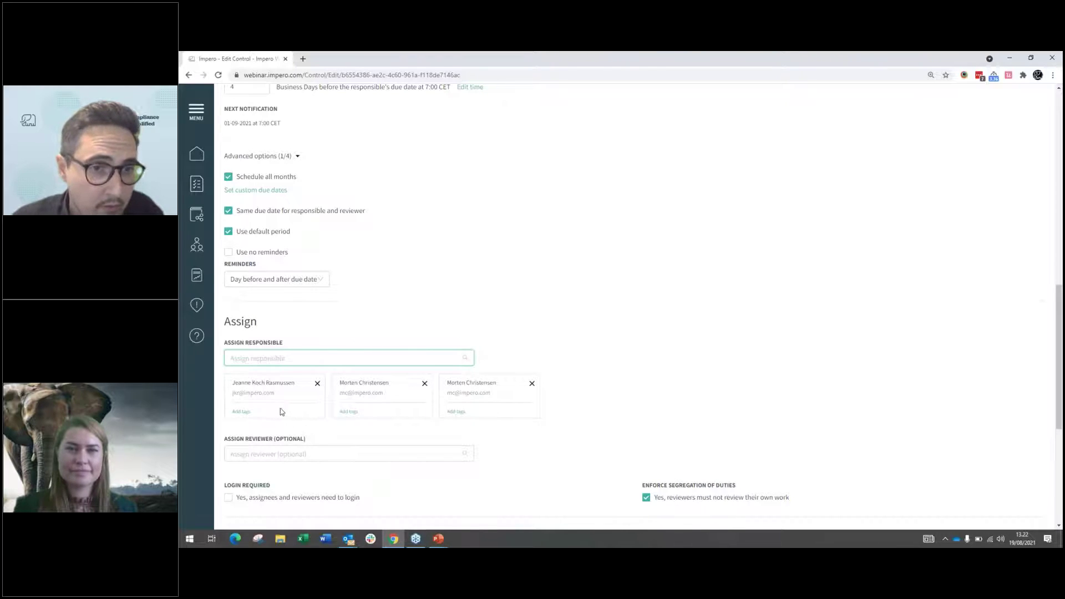
# - Tag the first responsible entry with Company 100 and Country Austria
pyautogui.click(241, 413)
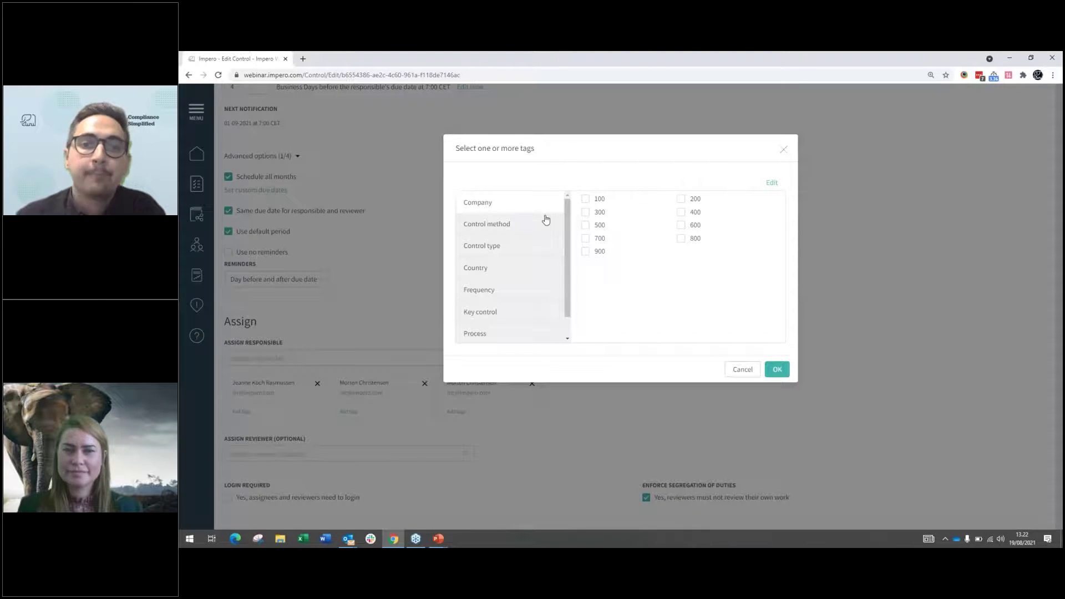
pyautogui.click(585, 198)
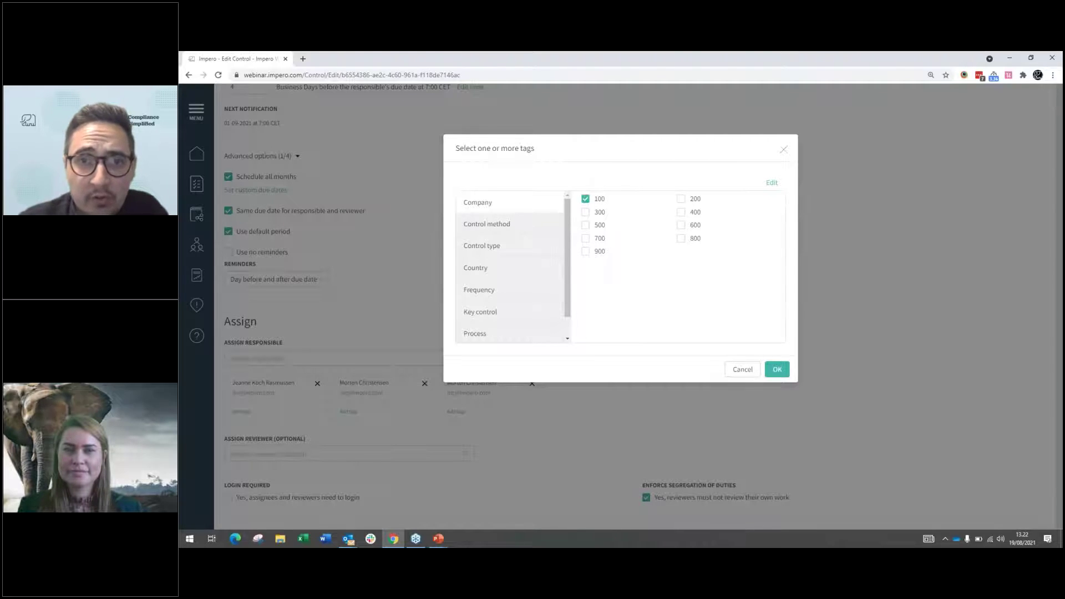
pyautogui.click(525, 270)
pyautogui.click(585, 199)
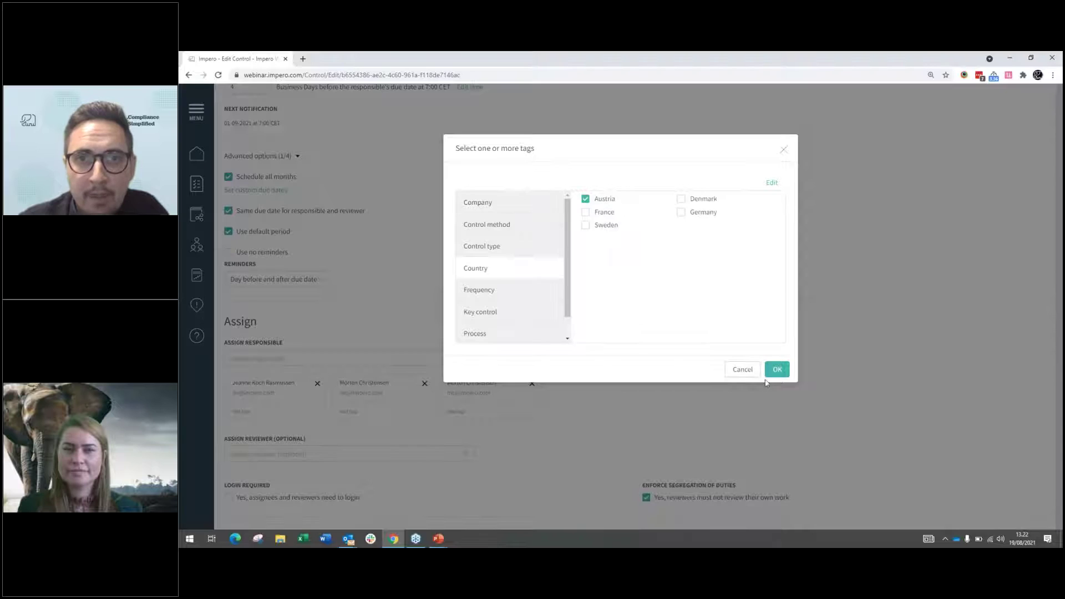
pyautogui.click(779, 370)
# - Tag the second responsible entry with Company 200 and Country Denmark
pyautogui.click(348, 412)
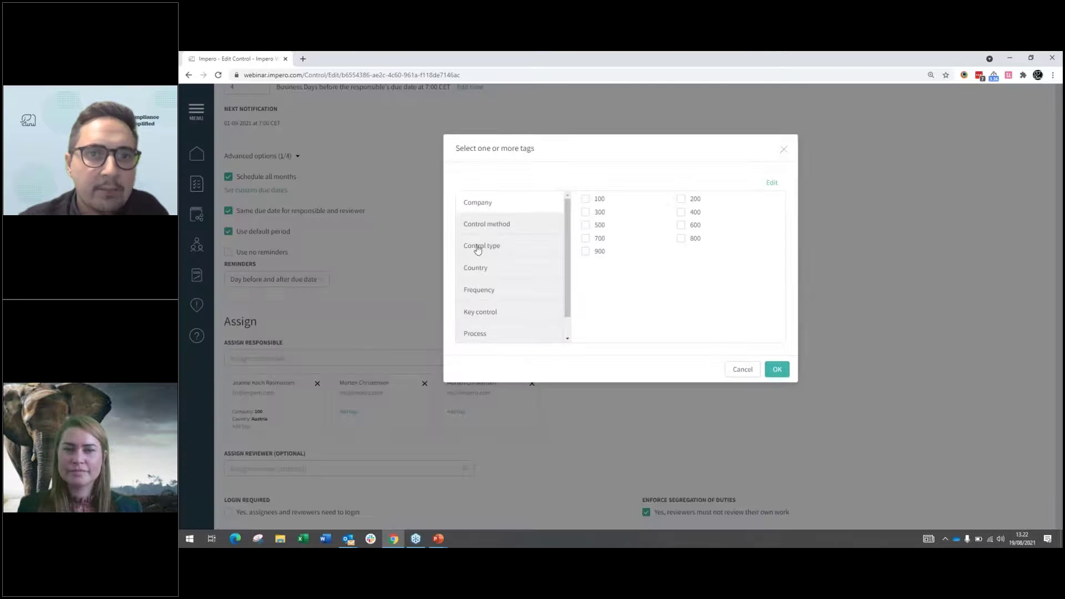
pyautogui.click(523, 270)
pyautogui.click(682, 198)
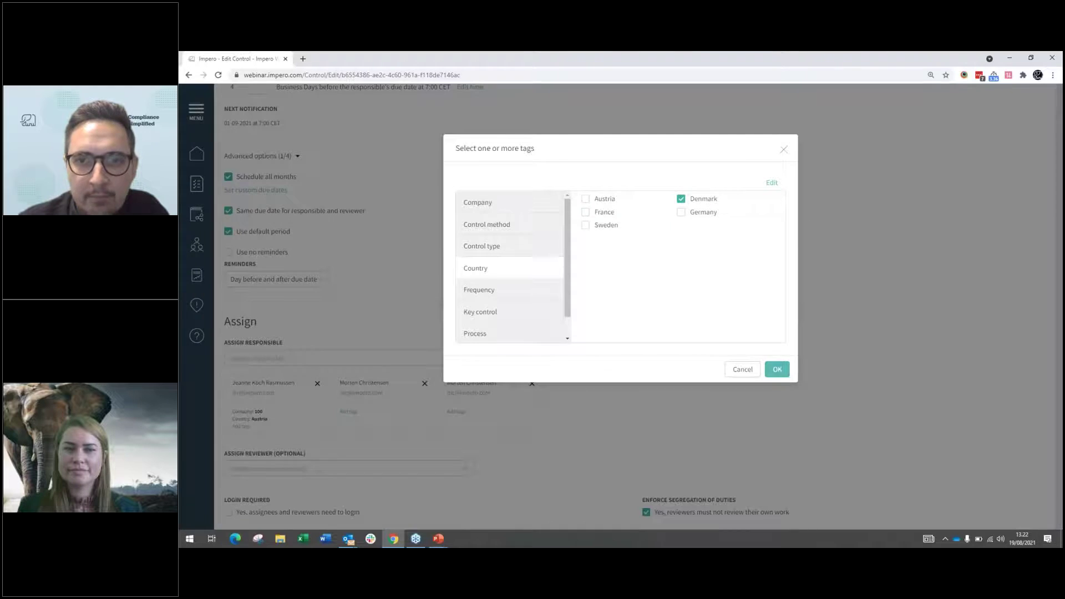
pyautogui.click(778, 369)
# - Tag the third responsible entry with Company 400 and Country Denmark
pyautogui.click(448, 414)
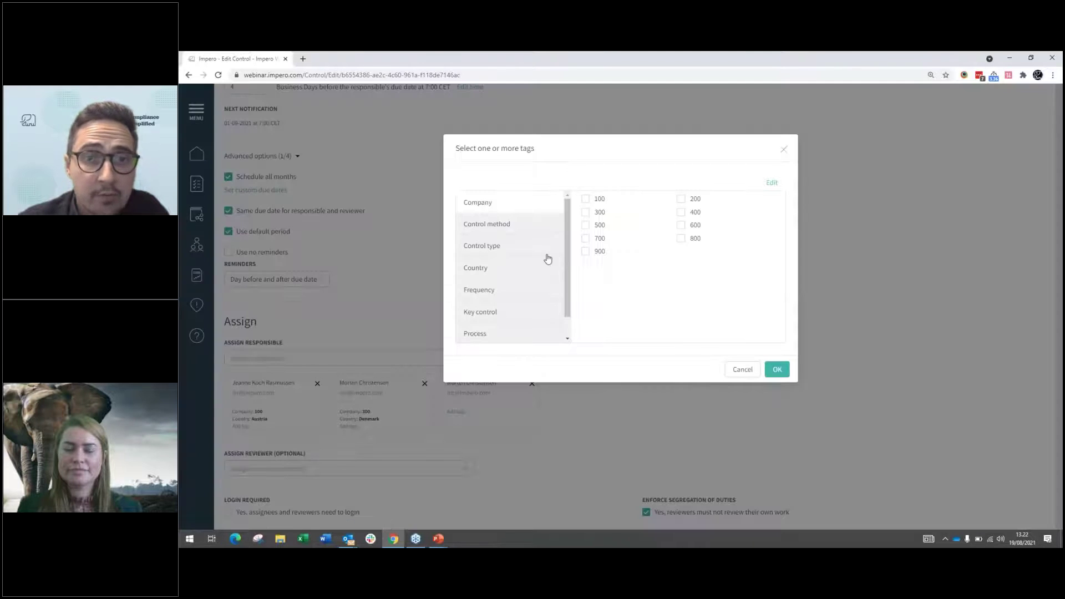
pyautogui.click(681, 213)
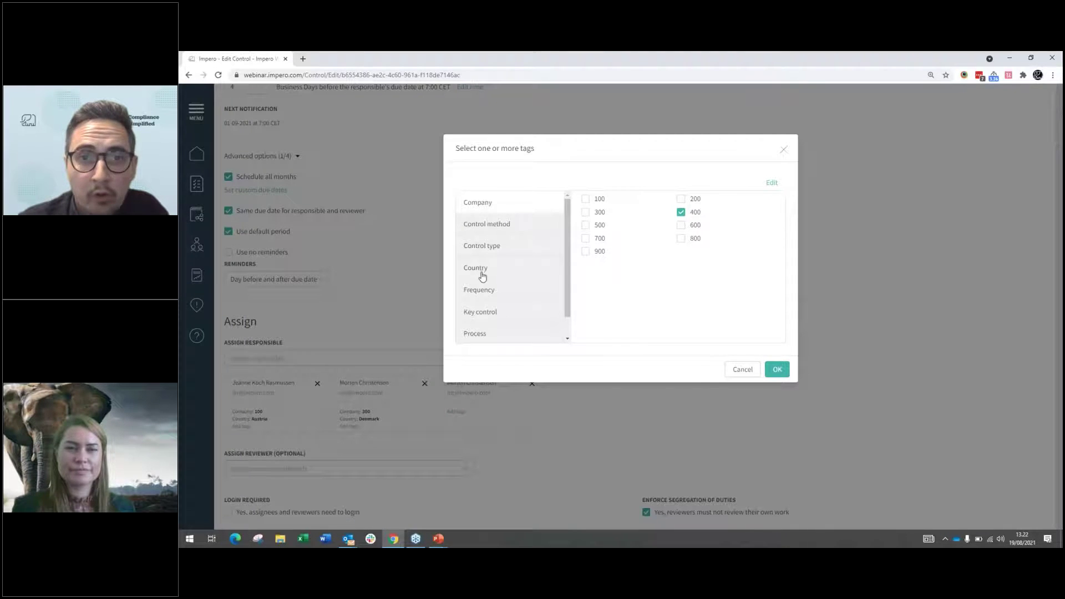
pyautogui.click(478, 269)
pyautogui.click(681, 199)
pyautogui.click(777, 370)
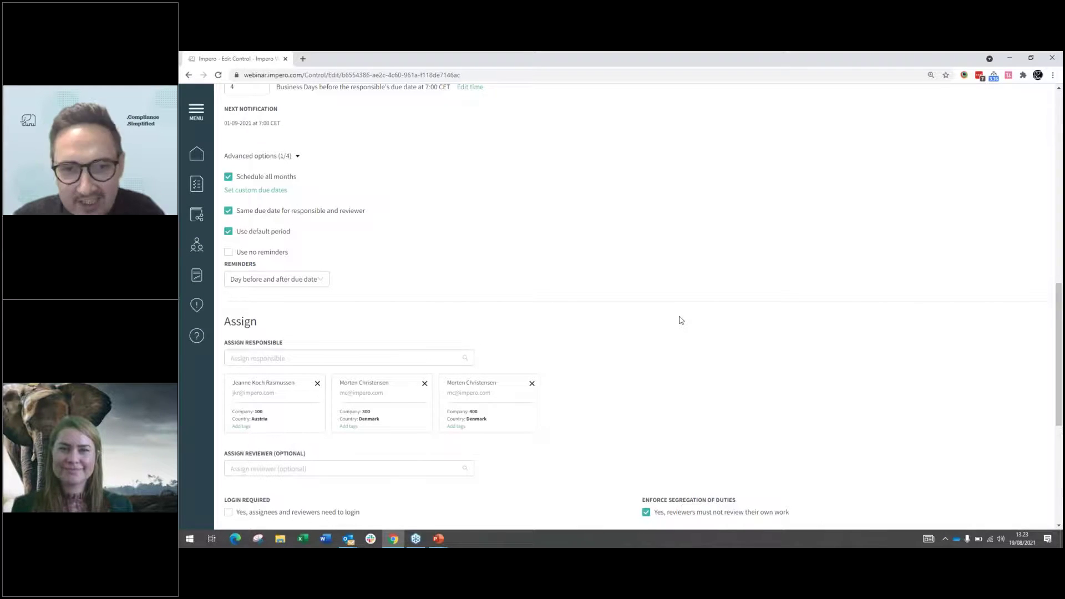
# - Add the Finance Managers user group as responsible and assign the control to it as a group
pyautogui.click(398, 361)
pyautogui.write('fina')
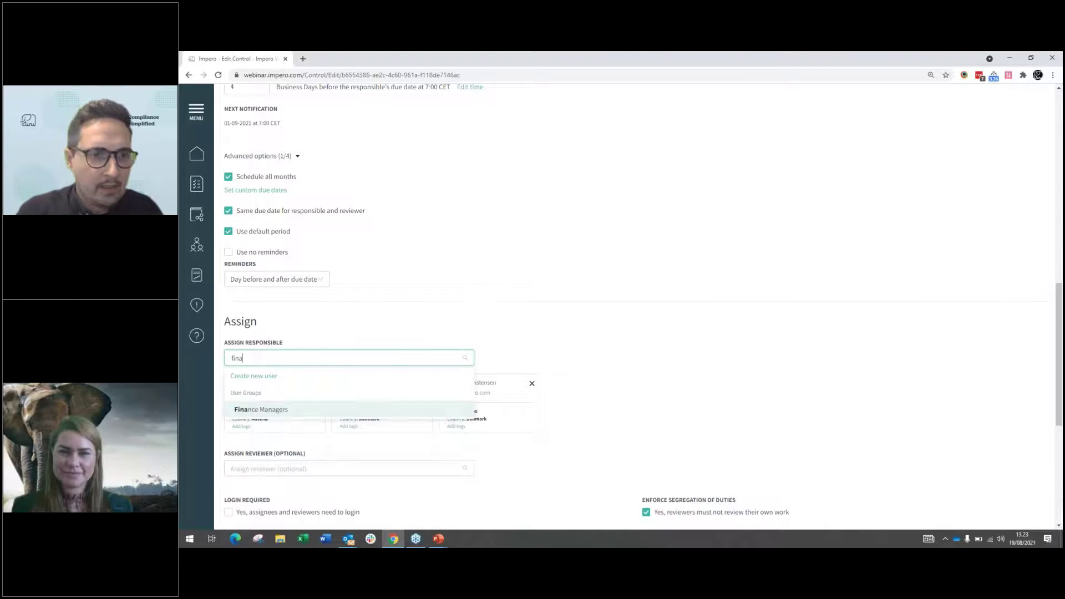
pyautogui.click(285, 413)
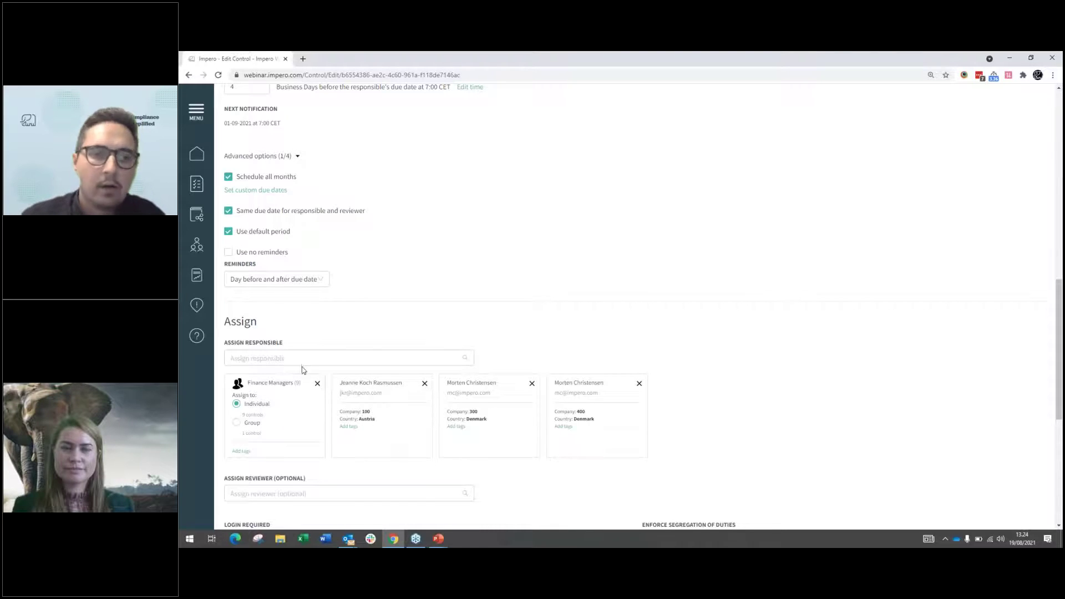
pyautogui.click(237, 425)
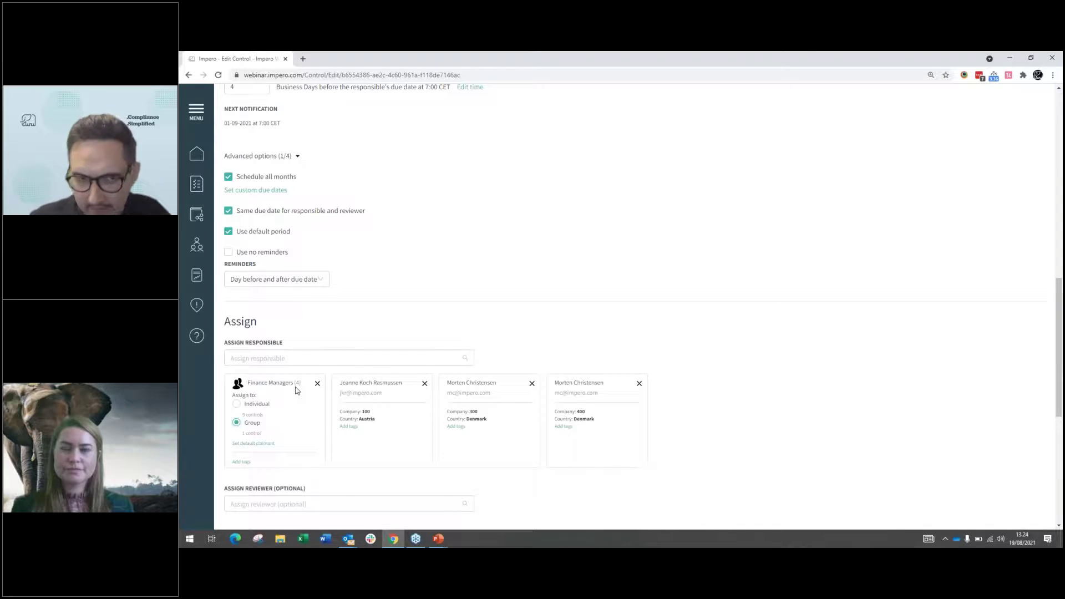
# - View the default claimant choices for the Finance Managers group, then remove the group from the responsibles
pyautogui.click(272, 443)
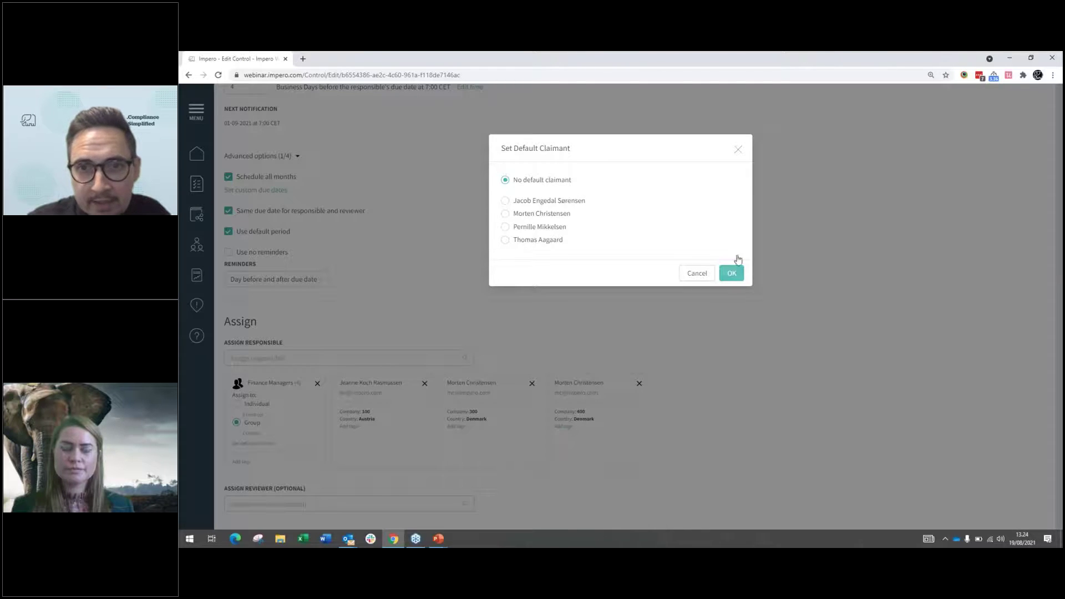
pyautogui.click(739, 157)
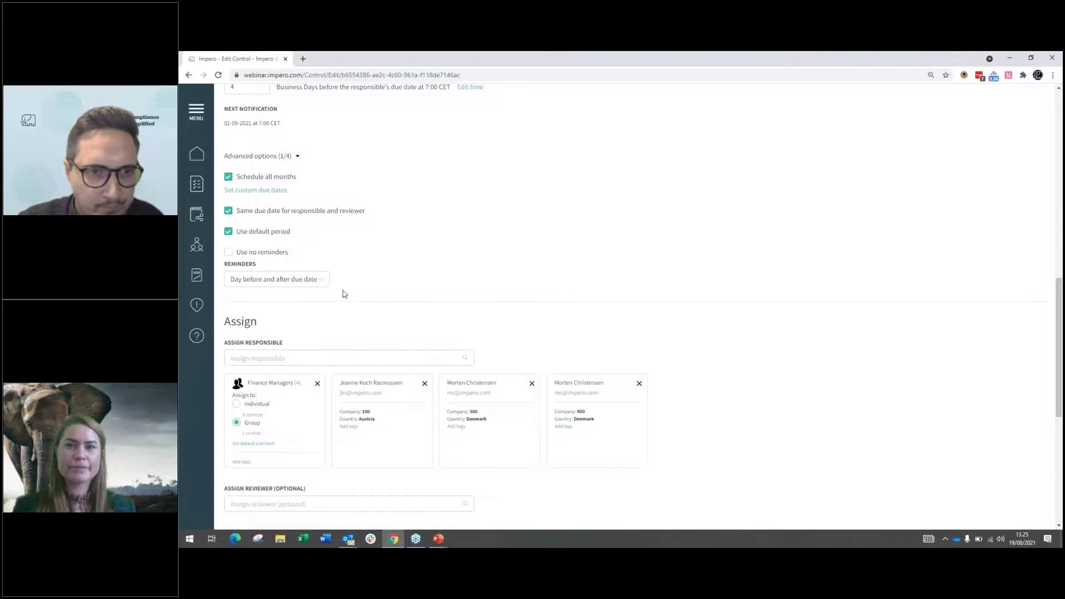
pyautogui.scroll(-1, 318, 344)
pyautogui.click(317, 337)
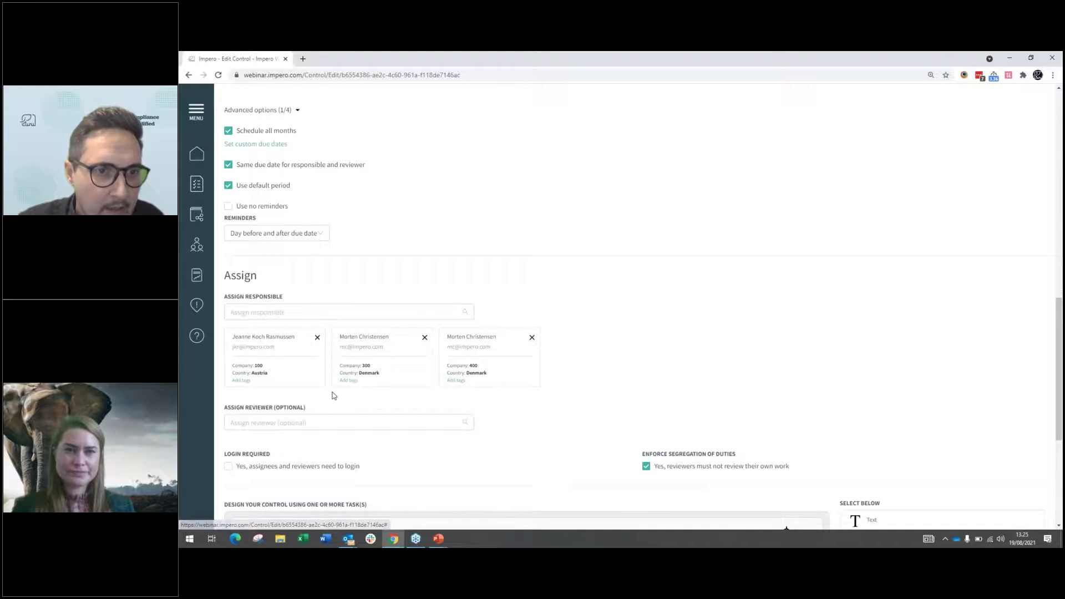
# - Assign the Denmark responsible and the Austria responsible as reviewers of the control
pyautogui.click(325, 426)
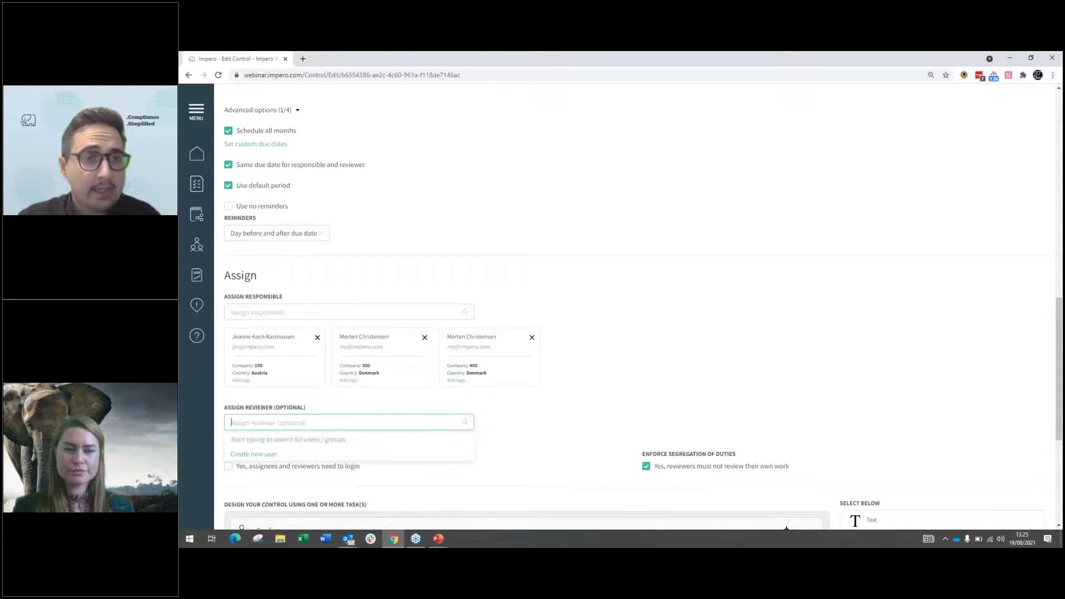
pyautogui.write('mo')
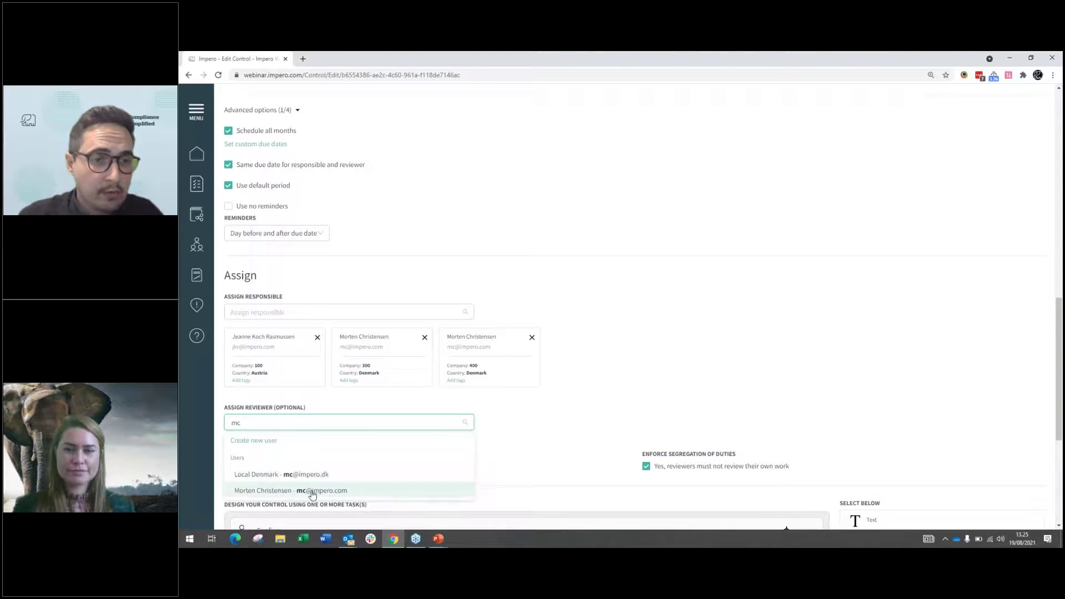
pyautogui.click(312, 489)
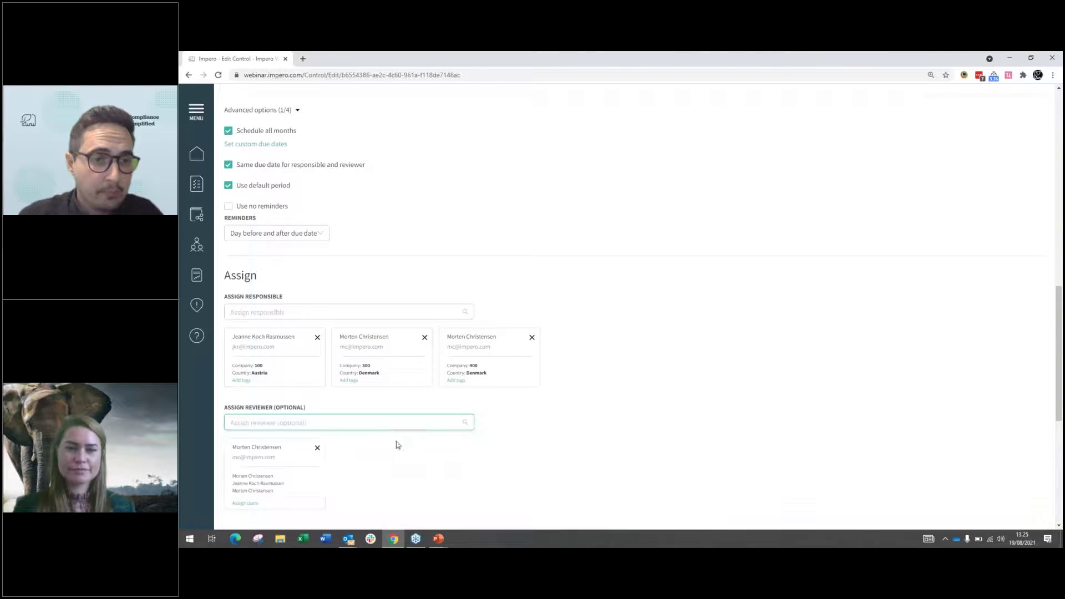
pyautogui.click(359, 425)
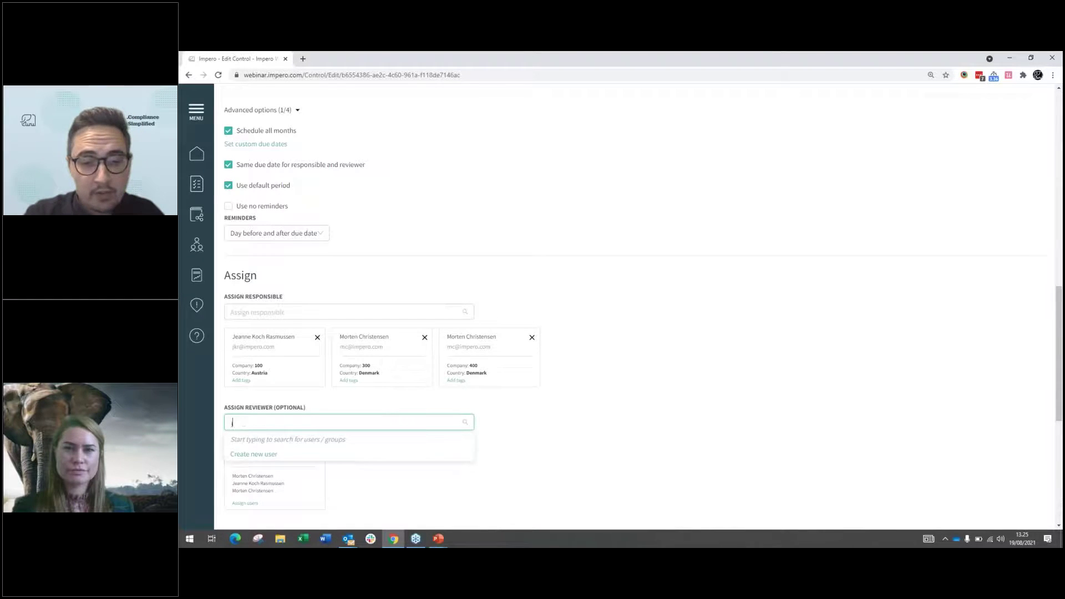
pyautogui.write('jean')
pyautogui.click(277, 475)
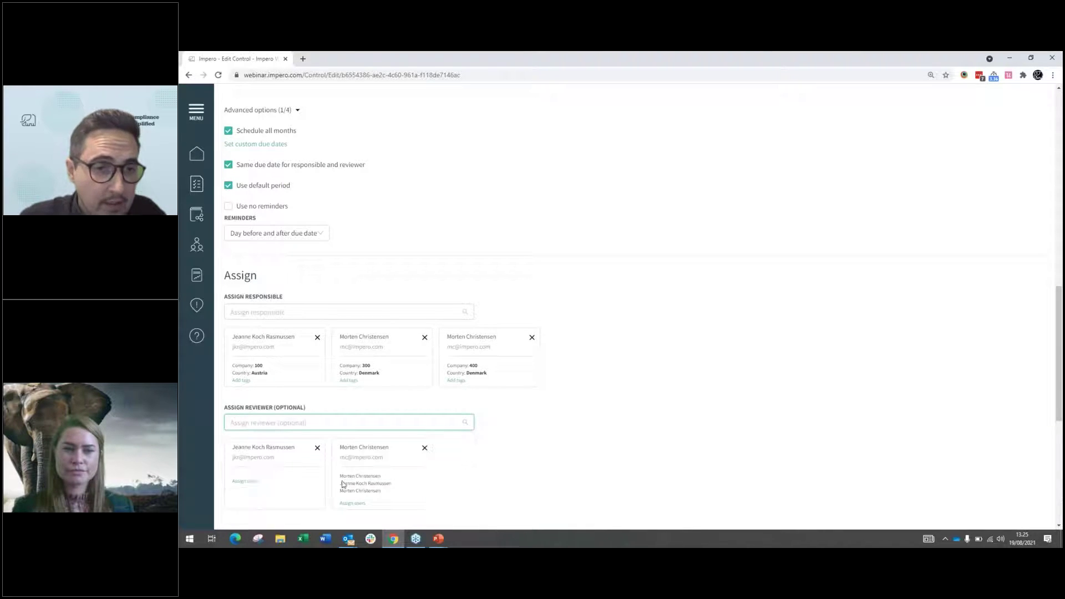
# - Set the newly added reviewer to review both Denmark responsible entries, Company 300 and Company 400
pyautogui.click(241, 484)
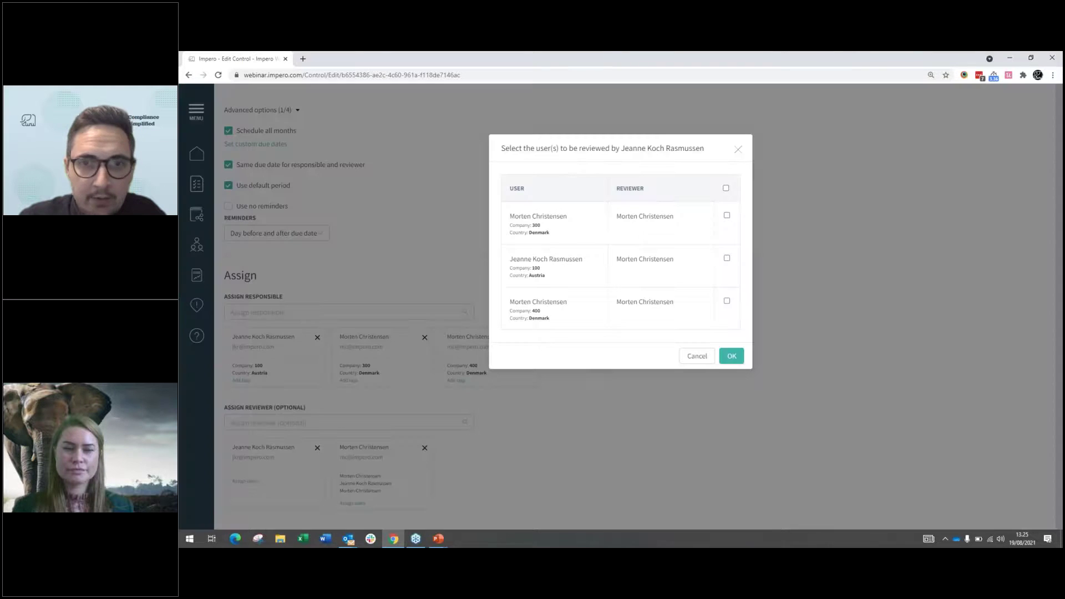
pyautogui.click(727, 216)
pyautogui.click(727, 300)
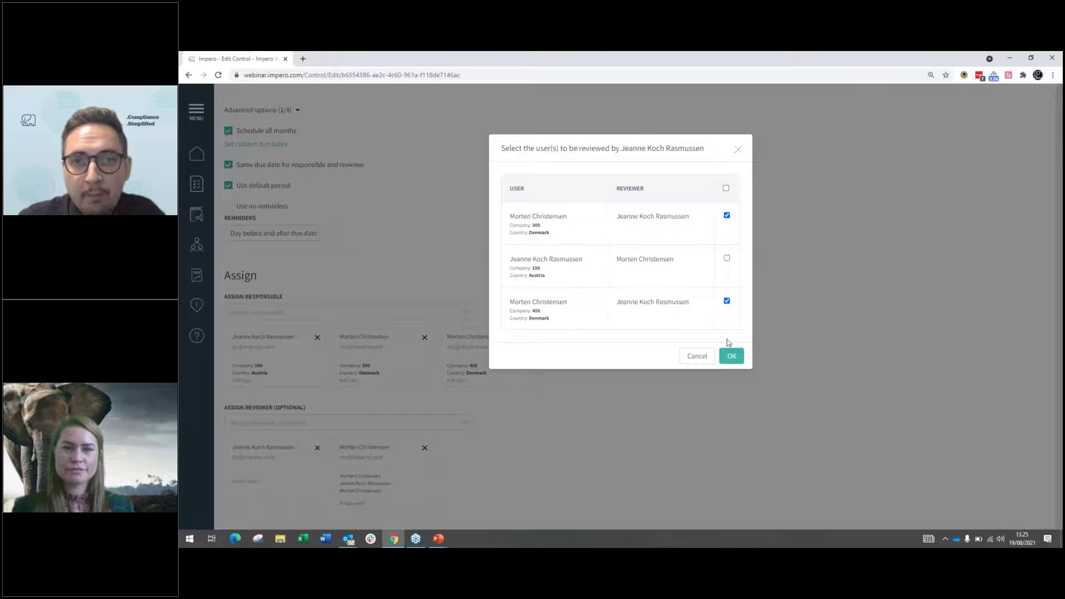
pyautogui.click(731, 356)
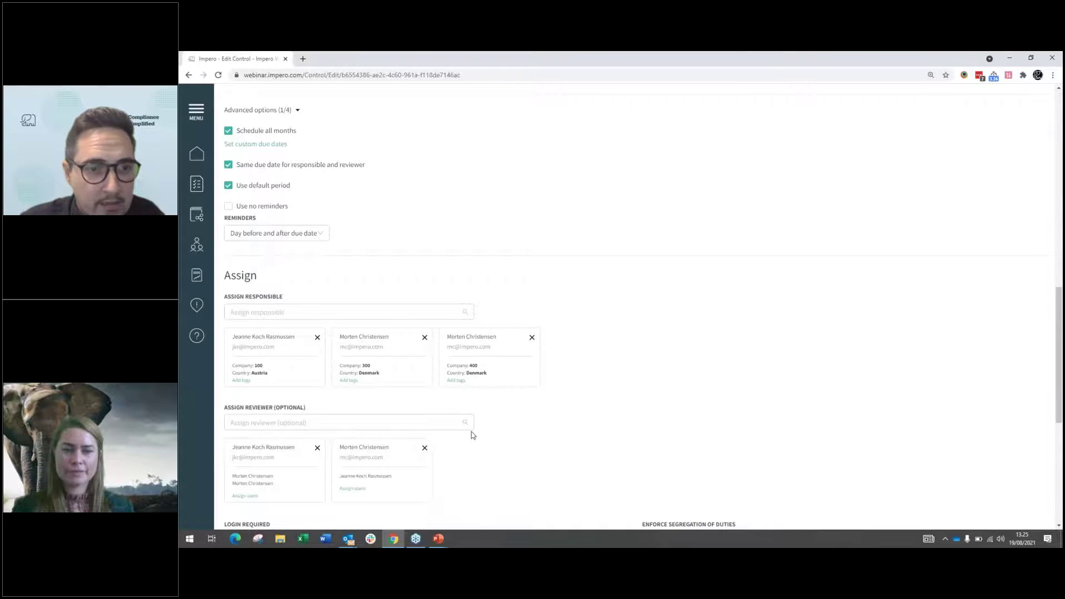
# - Remove both reviewers from the control
pyautogui.scroll(-1, 317, 422)
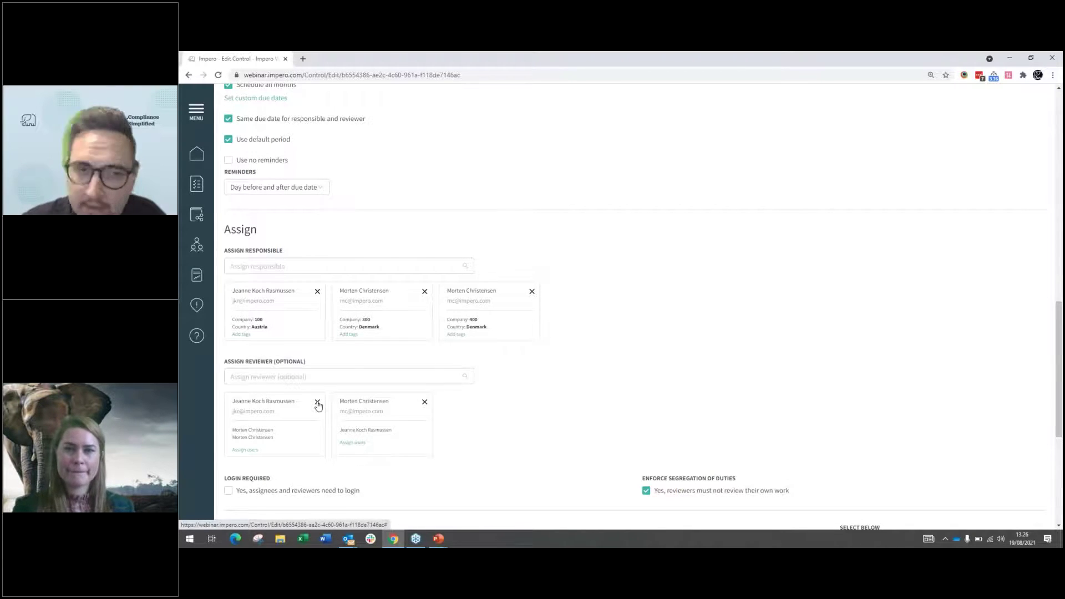
pyautogui.click(318, 404)
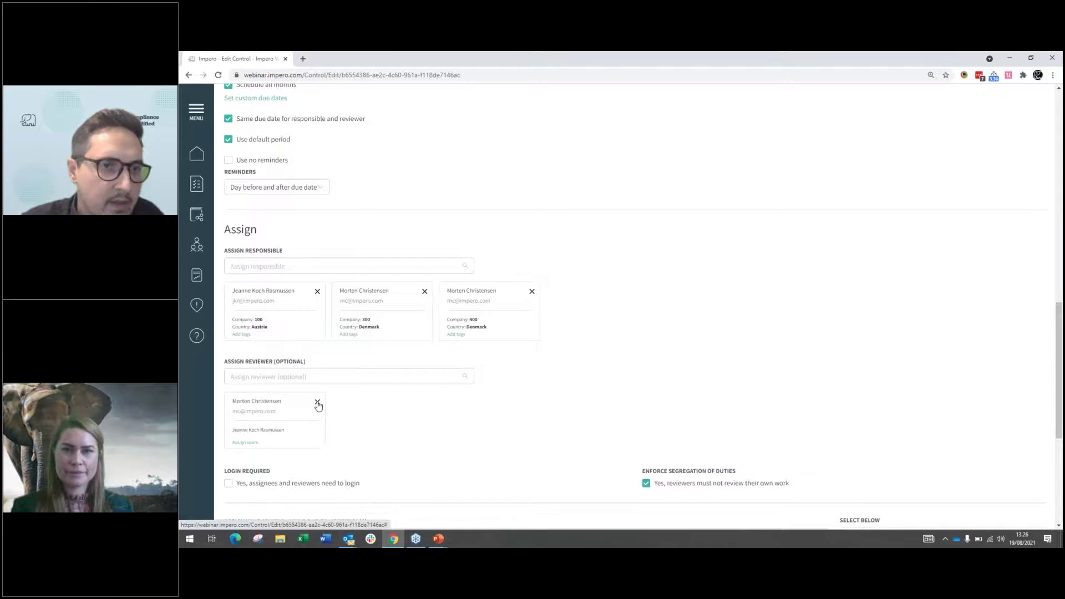
pyautogui.click(317, 404)
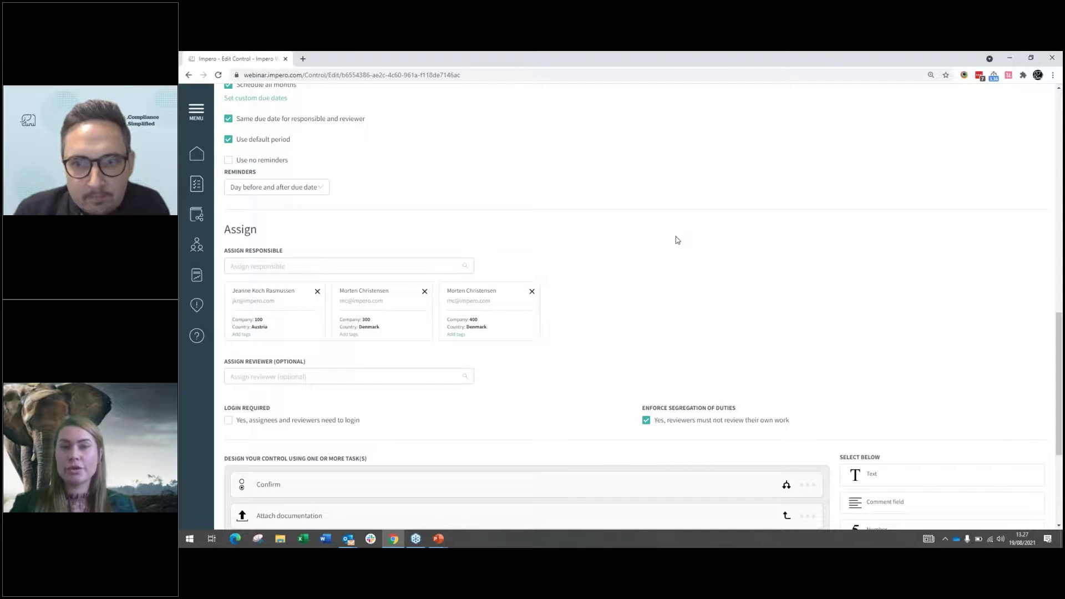
# - Add a comment field task to the end of the control's task list and delete it again
pyautogui.scroll(-1, 671, 242)
pyautogui.scroll(-3, 671, 242)
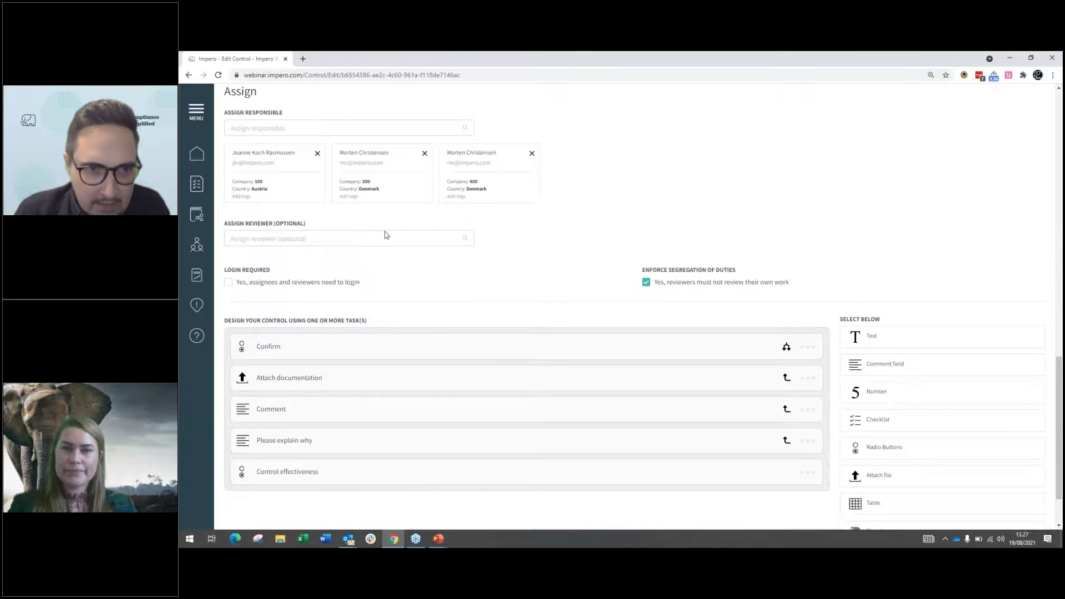
pyautogui.scroll(-2, 255, 416)
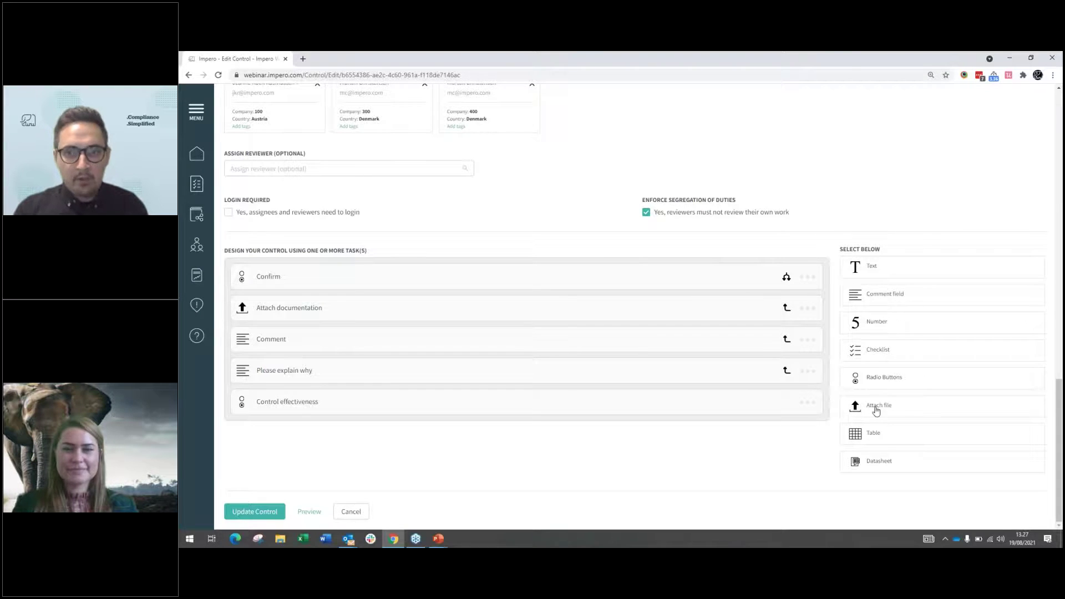
pyautogui.click(881, 298)
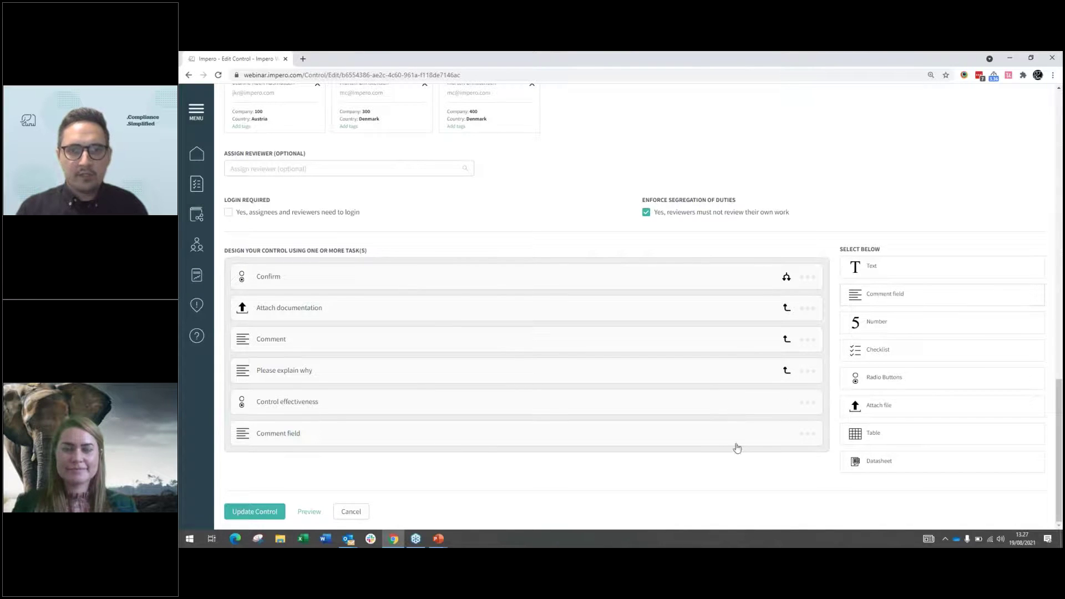
pyautogui.click(817, 436)
pyautogui.click(809, 512)
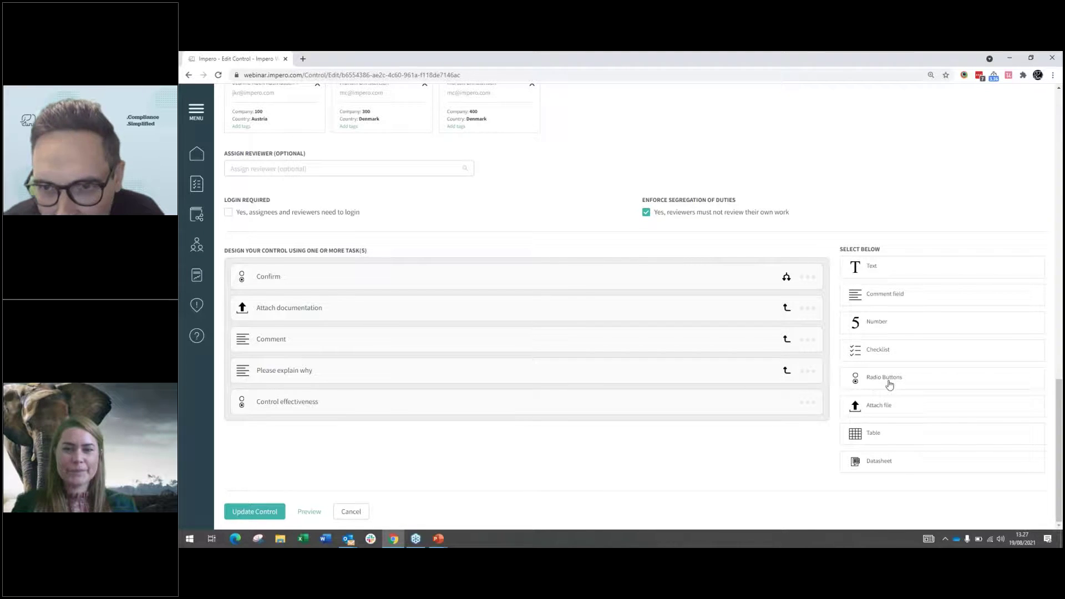
# - Expand the Confirm task, enlarge its instructions box and examine how the Process Manual link is written
pyautogui.click(663, 277)
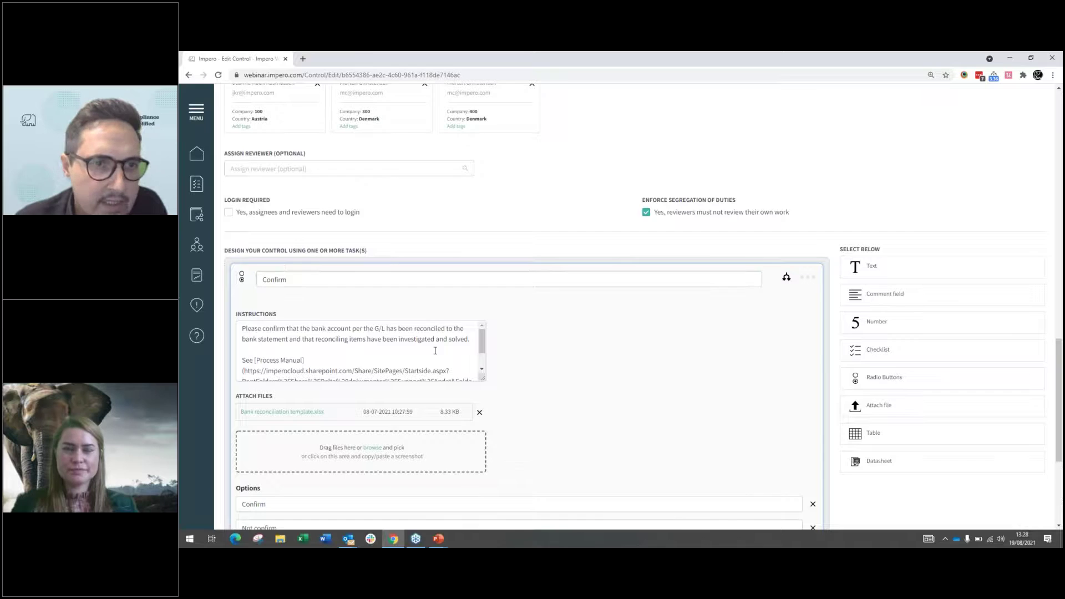
pyautogui.moveTo(484, 379); pyautogui.dragTo(569, 425)
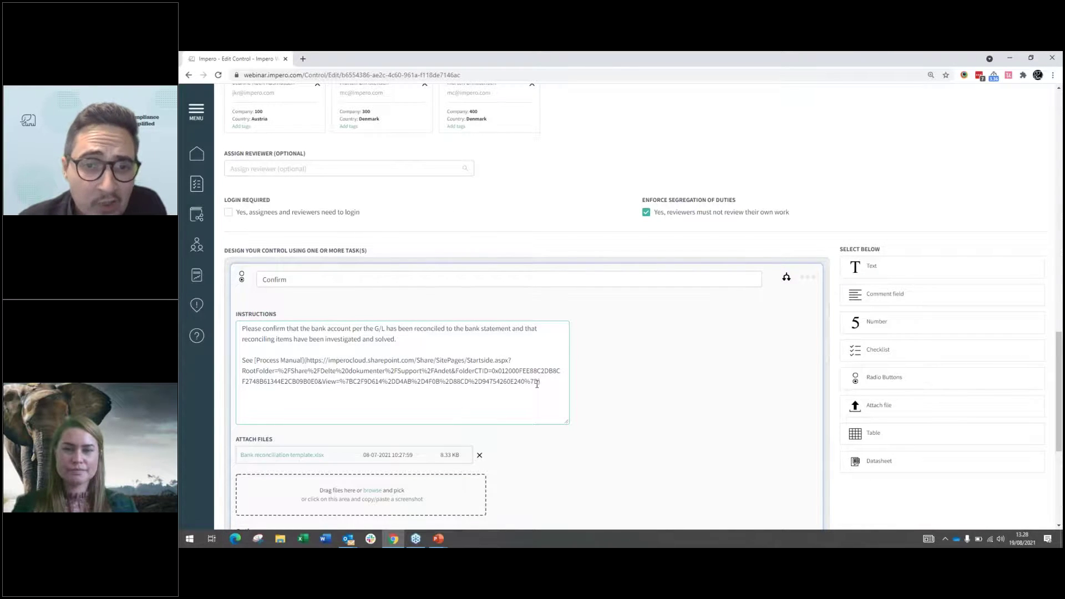
pyautogui.moveTo(537, 384); pyautogui.dragTo(310, 359)
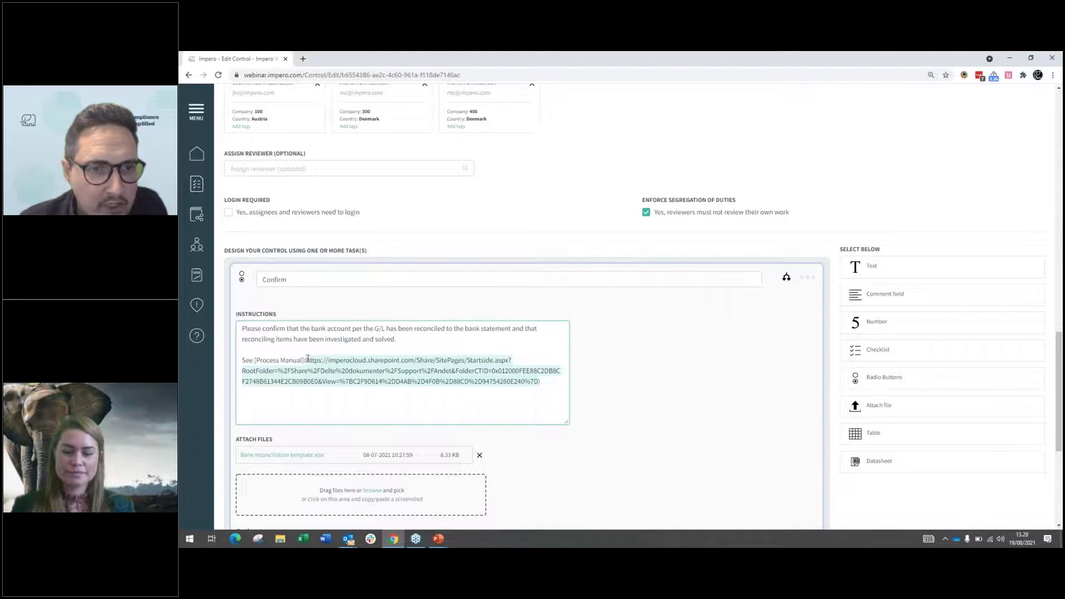
pyautogui.click(533, 381)
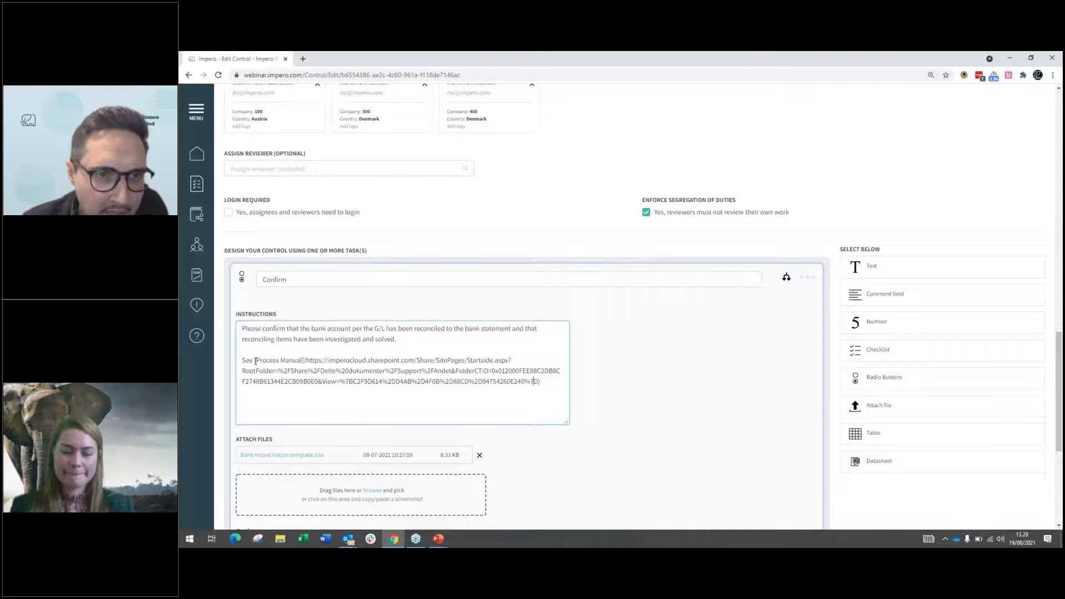
pyautogui.moveTo(254, 360); pyautogui.dragTo(545, 384)
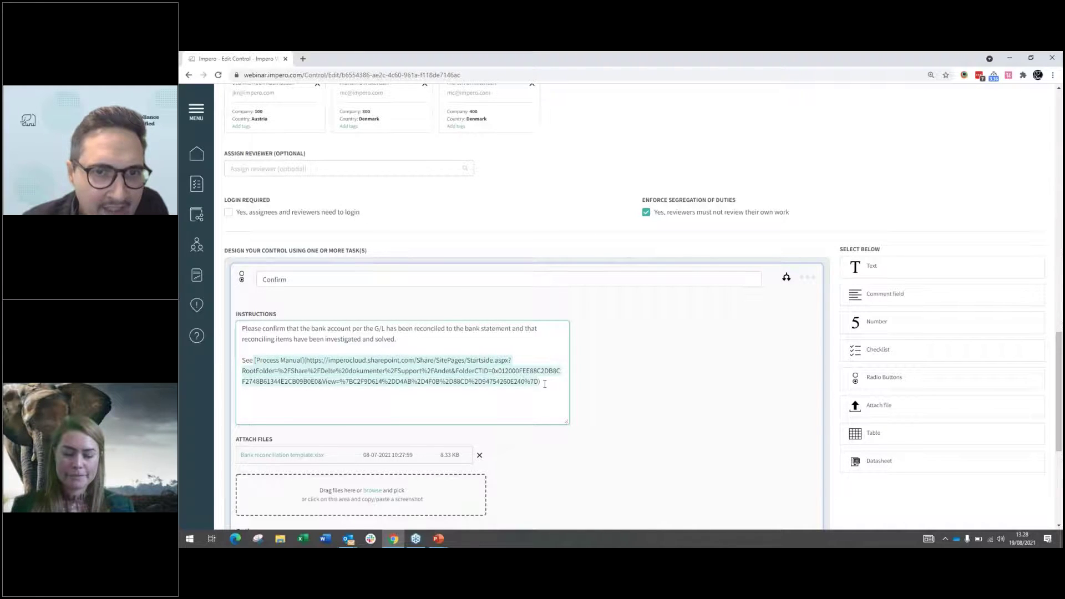
pyautogui.click(289, 360)
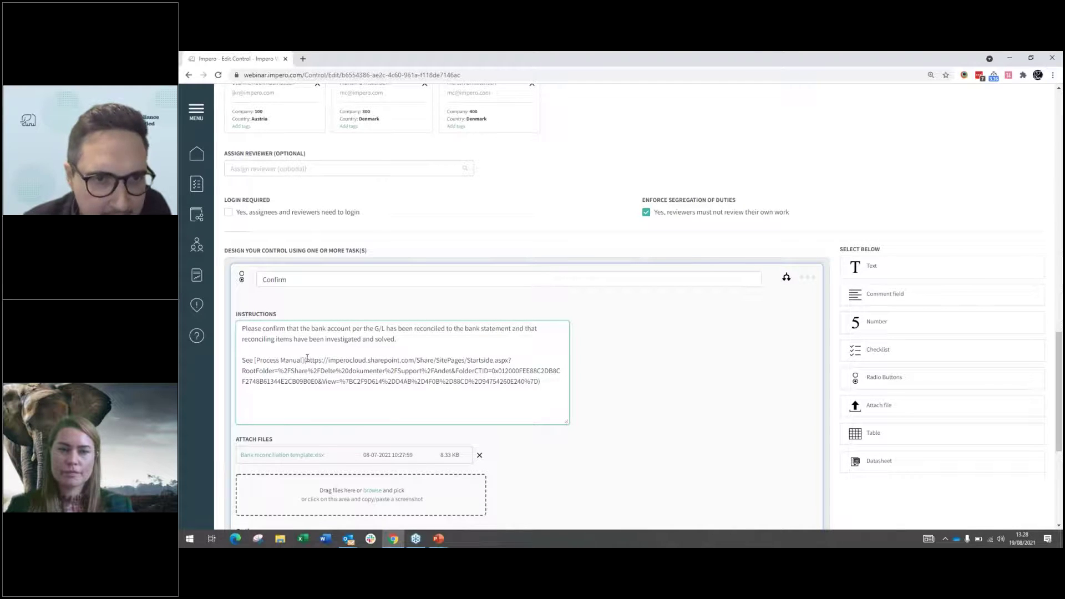
pyautogui.moveTo(306, 360); pyautogui.dragTo(657, 390)
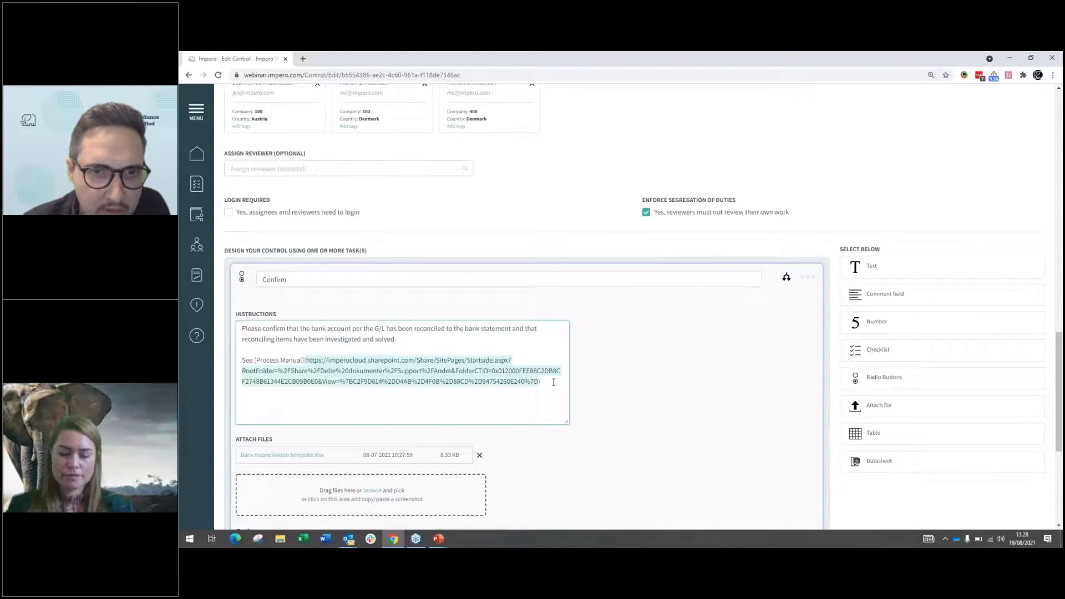
pyautogui.press('Right')
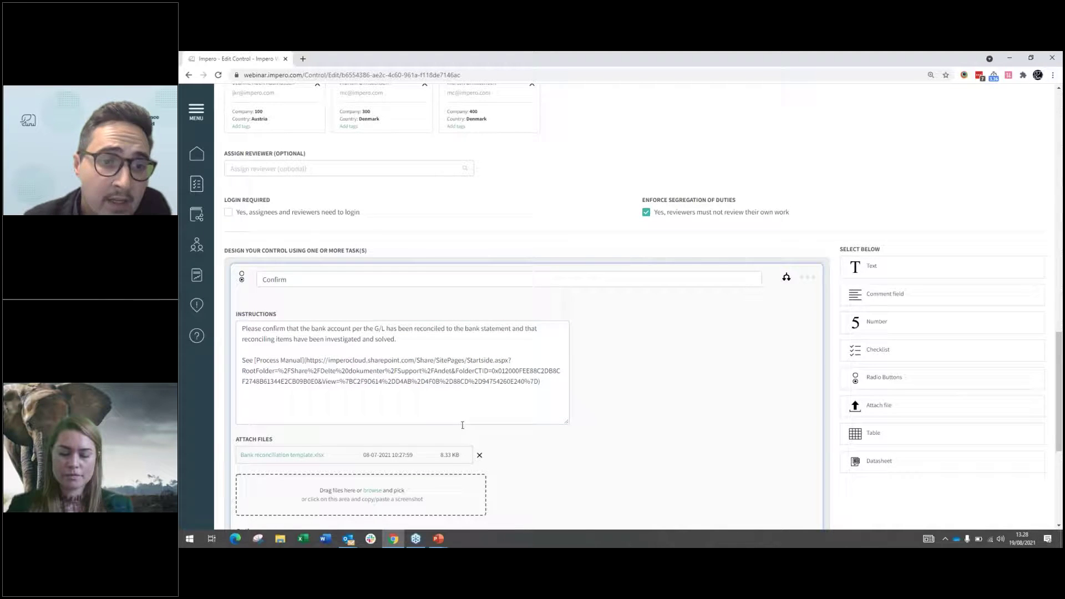
# - Review the Confirm task's attached file, answer options and Required and Conditions settings
pyautogui.scroll(-2, 231, 436)
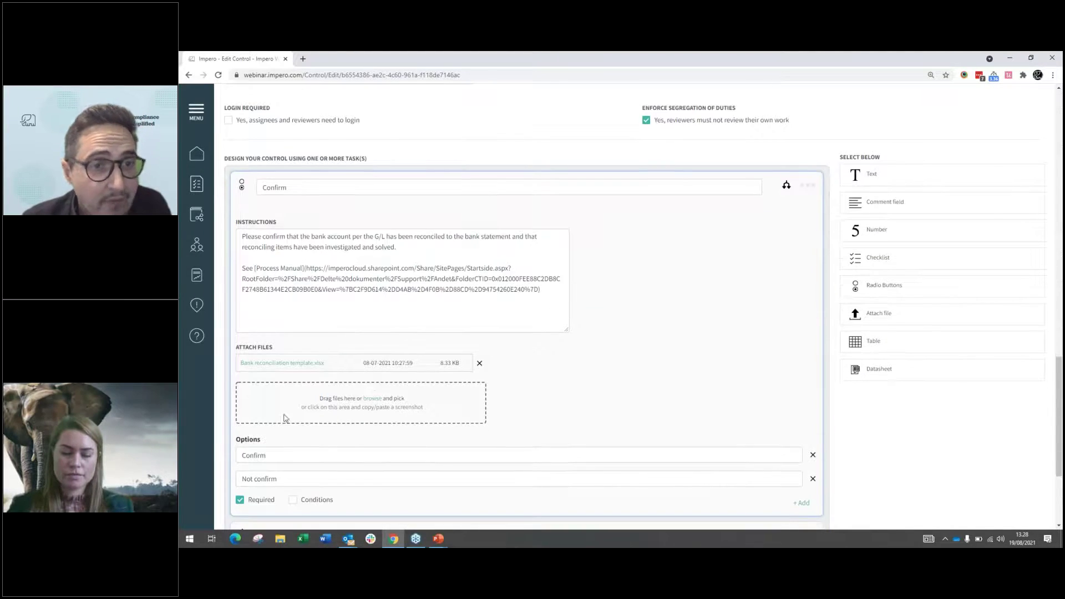
pyautogui.scroll(1, 287, 337)
pyautogui.scroll(-1, 499, 333)
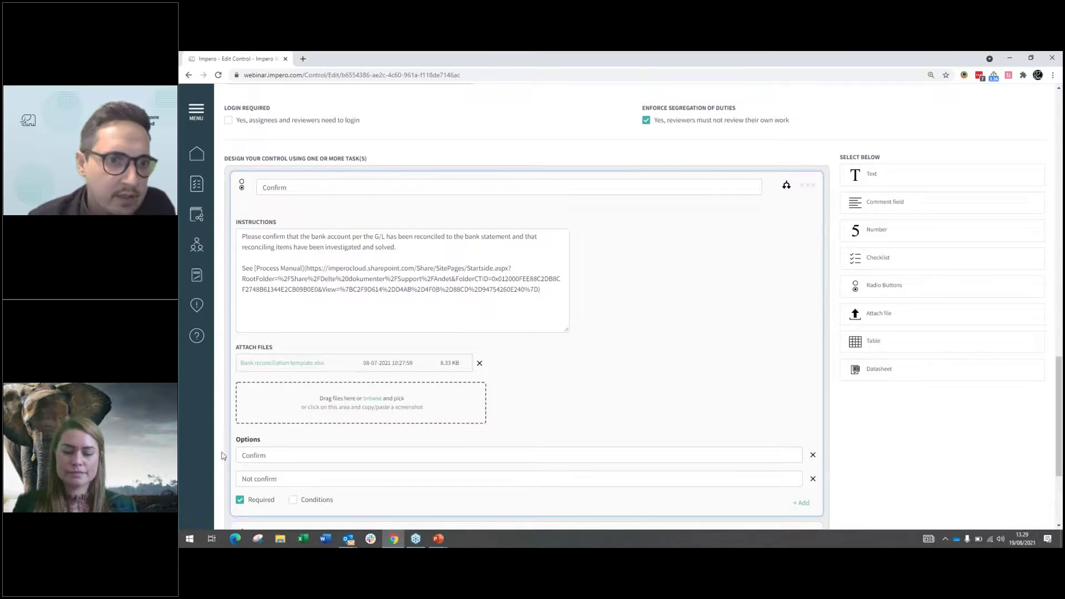
pyautogui.scroll(-1, 315, 449)
pyautogui.scroll(-1, 316, 449)
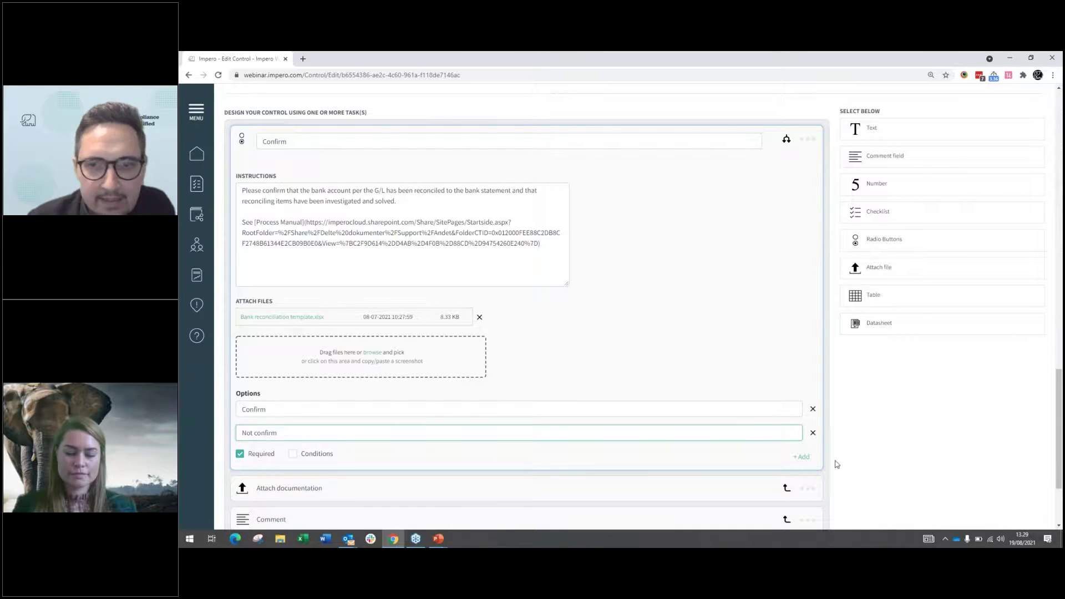
# - Add an empty third answer option to the Confirm task and remove it again
pyautogui.click(805, 458)
pyautogui.click(258, 454)
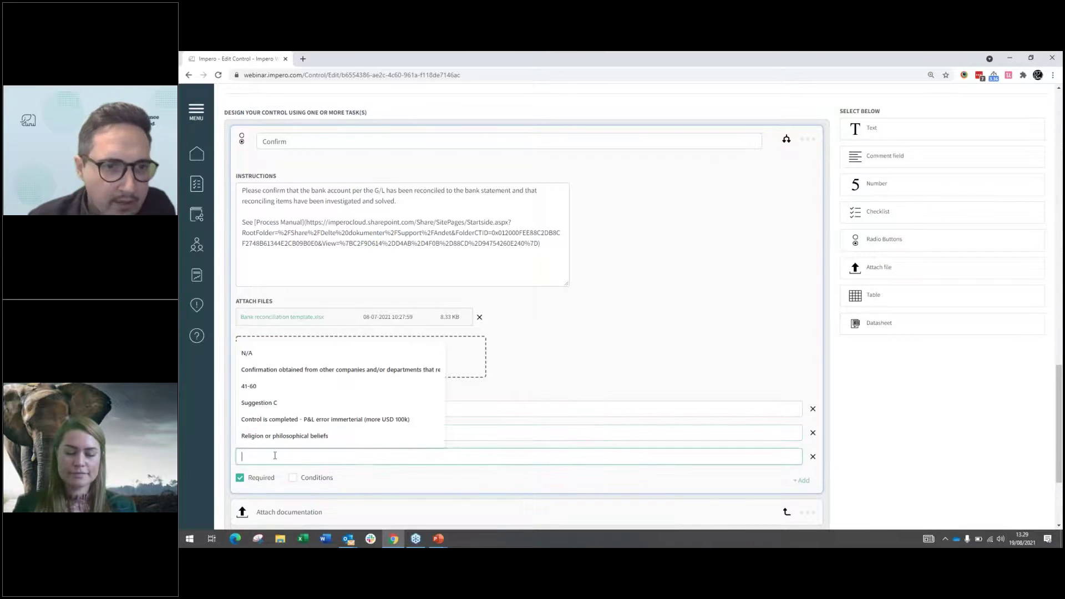
pyautogui.click(813, 457)
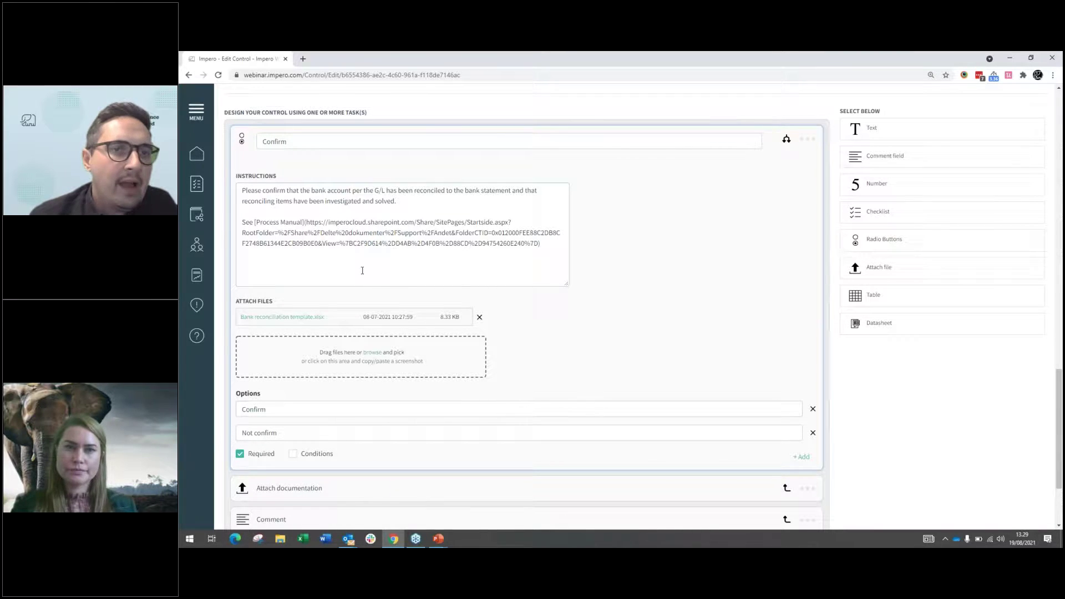
pyautogui.click(311, 432)
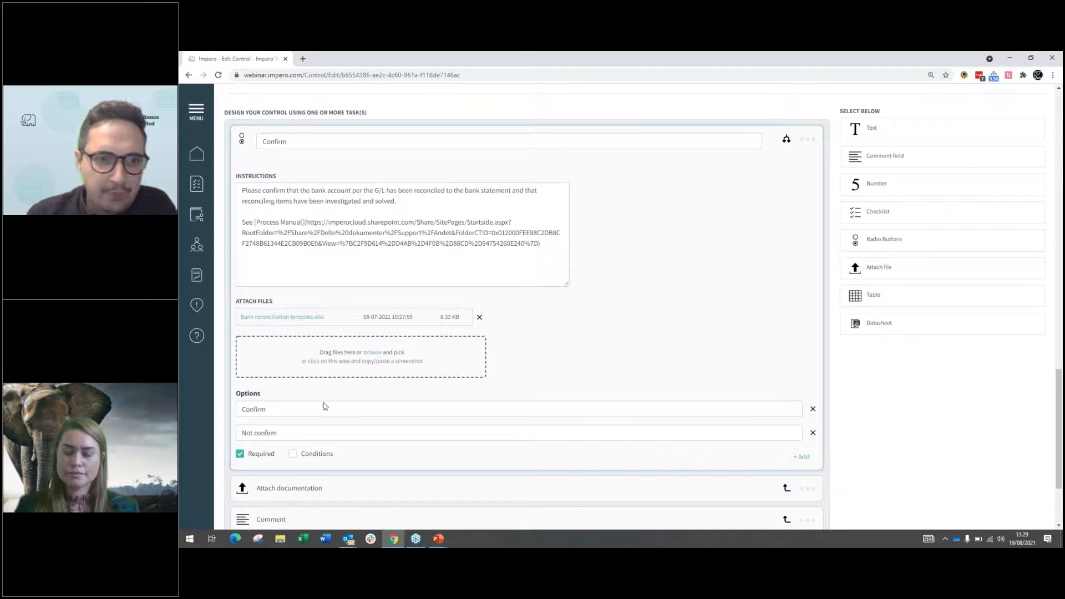
# - Expand the Attach documentation task and examine its instructions, Required setting and display condition
pyautogui.click(398, 487)
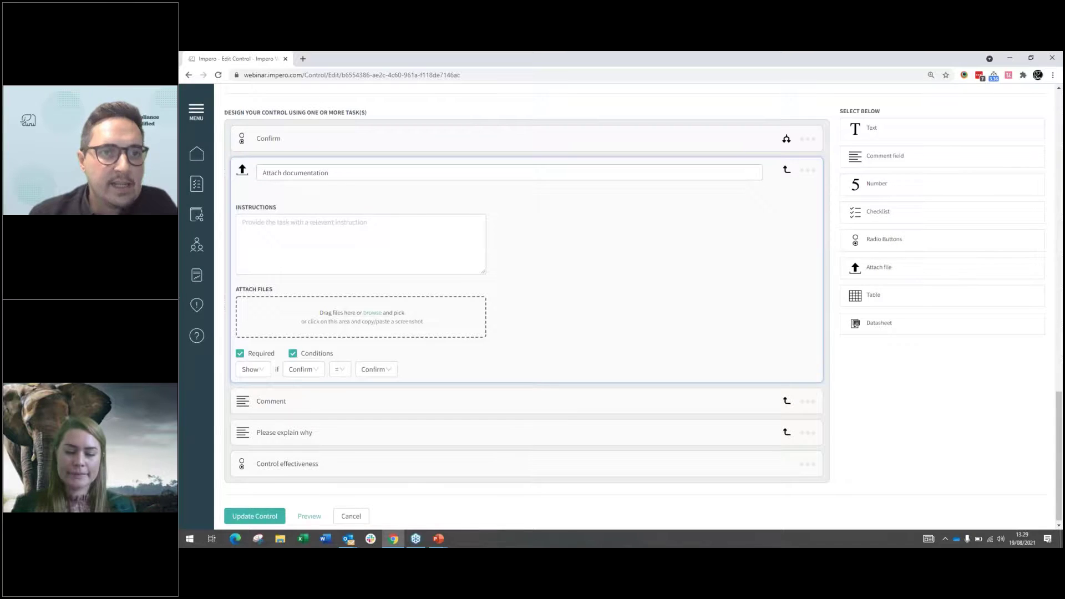
pyautogui.click(304, 230)
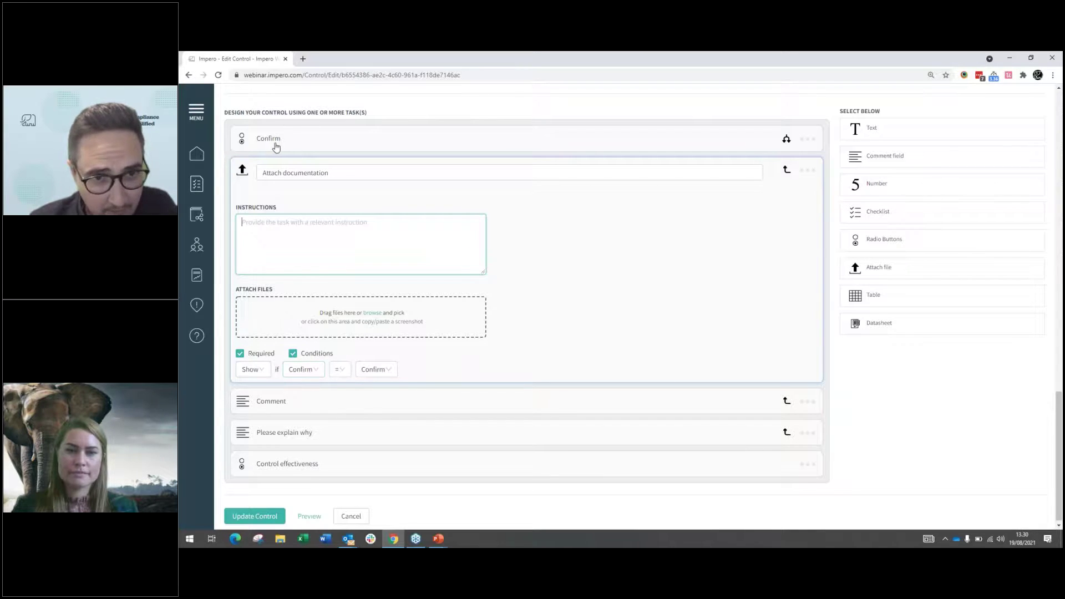
pyautogui.click(388, 380)
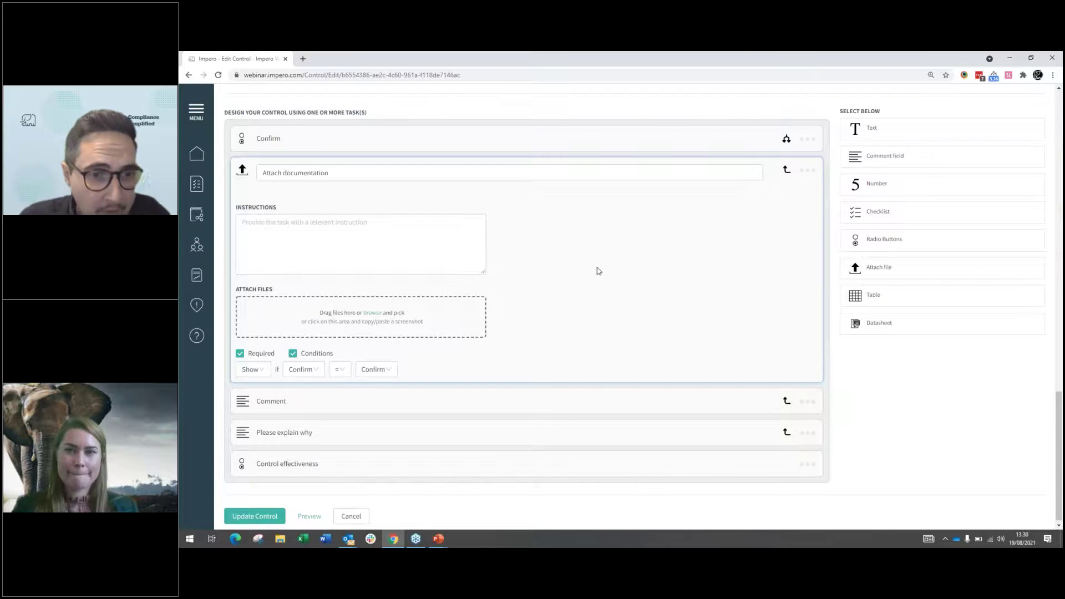
# - Preview the control and review its title, control objective and background information
pyautogui.click(314, 518)
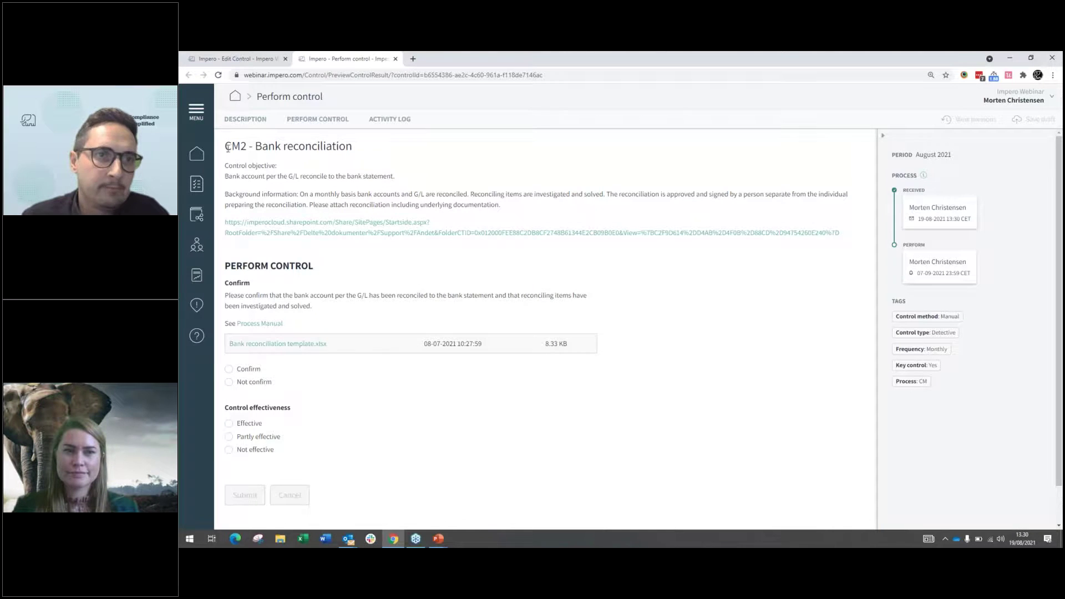
pyautogui.moveTo(229, 148); pyautogui.dragTo(388, 148)
pyautogui.click(229, 173)
pyautogui.moveTo(227, 165); pyautogui.dragTo(591, 205)
pyautogui.click(551, 207)
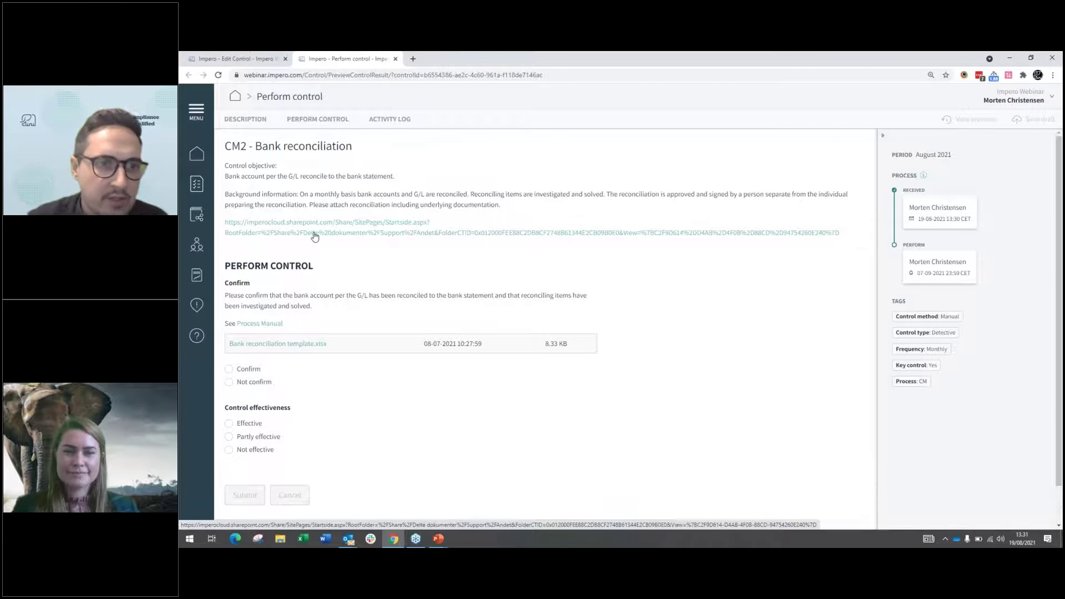
# - Try the Confirm and Not confirm answers in the preview to compare their follow-up fields, and close the preview
pyautogui.click(254, 371)
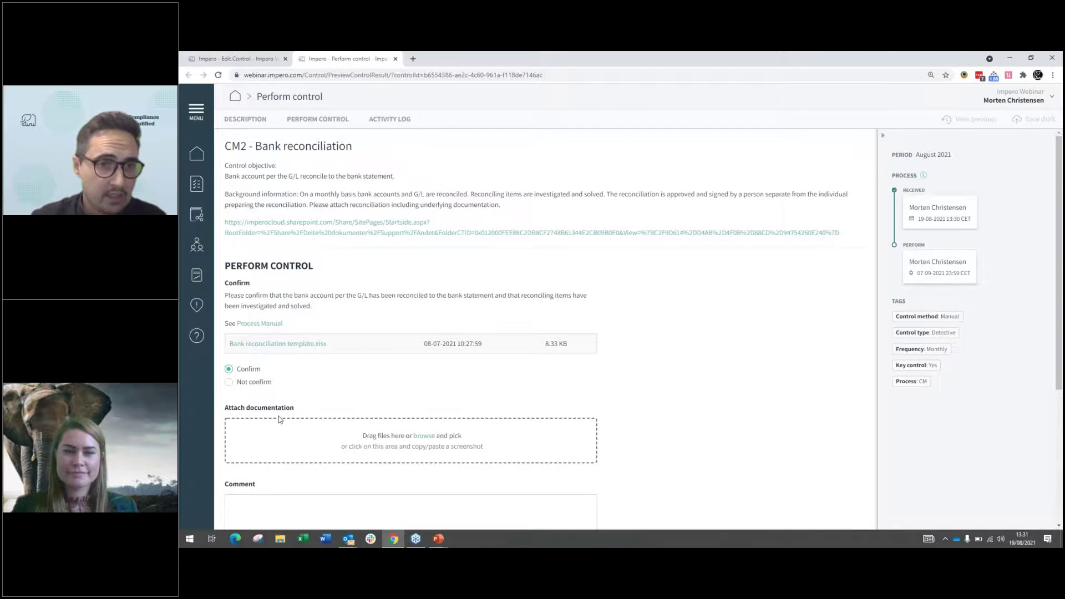
pyautogui.scroll(-1, 279, 419)
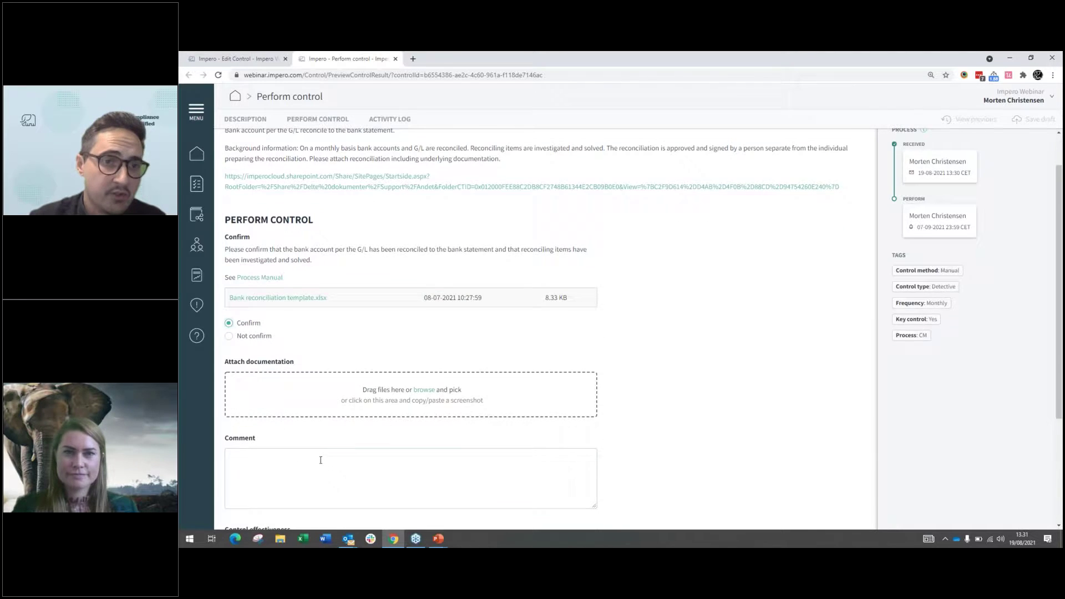
pyautogui.scroll(-1, 320, 460)
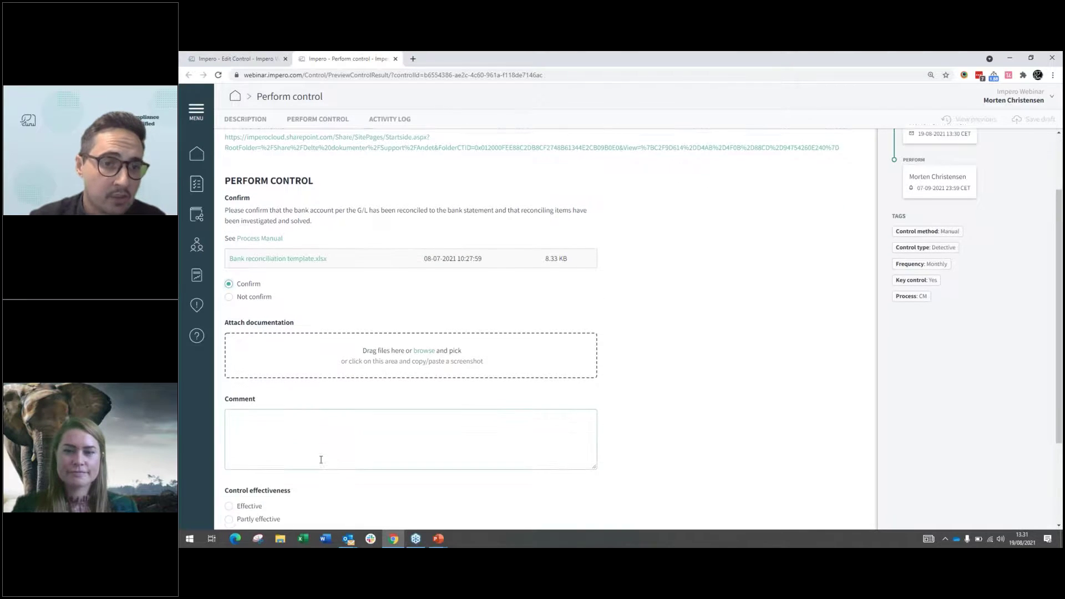
pyautogui.click(248, 290)
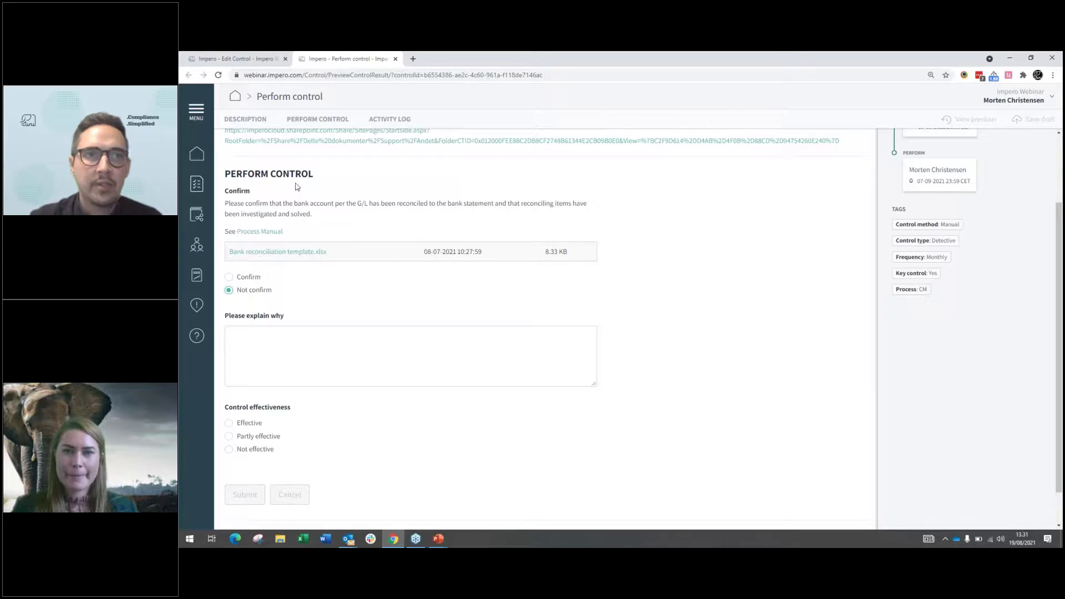
pyautogui.scroll(1, 411, 339)
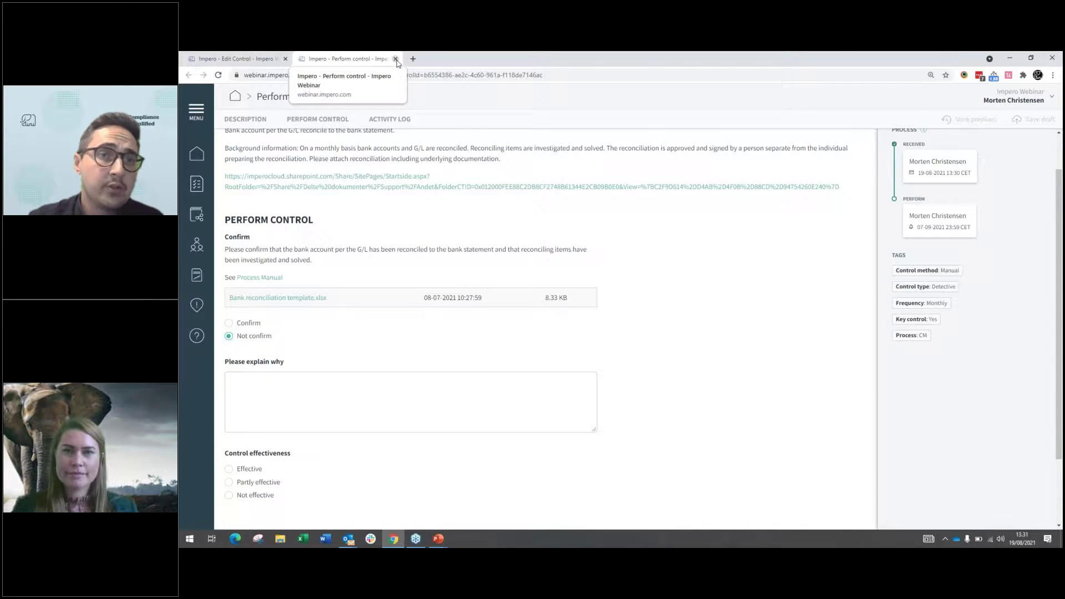
pyautogui.click(395, 59)
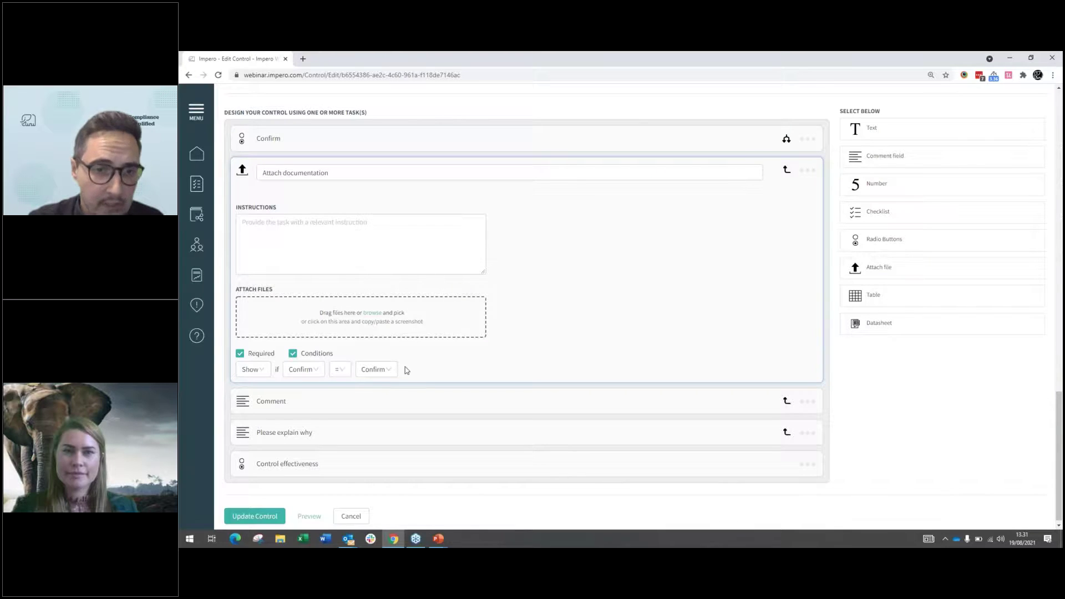
# - Switch to the Impero notifications e-mail in Outlook, maximize it, enlarge its text and review the assigned controls
pyautogui.moveTo(348, 538)
pyautogui.click(383, 502)
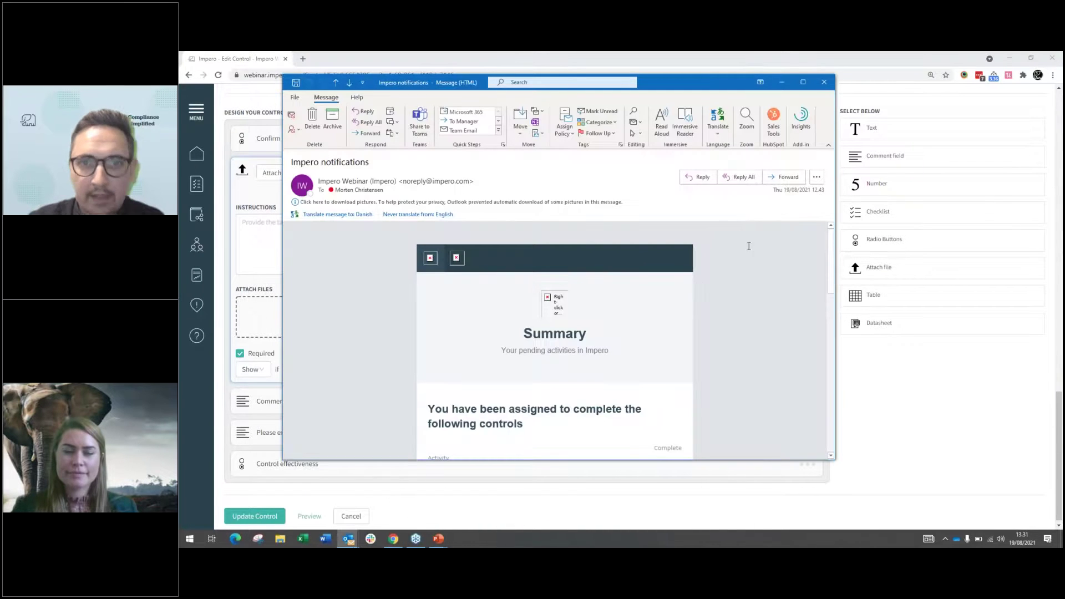
pyautogui.click(803, 82)
pyautogui.scroll(3, 678, 384)
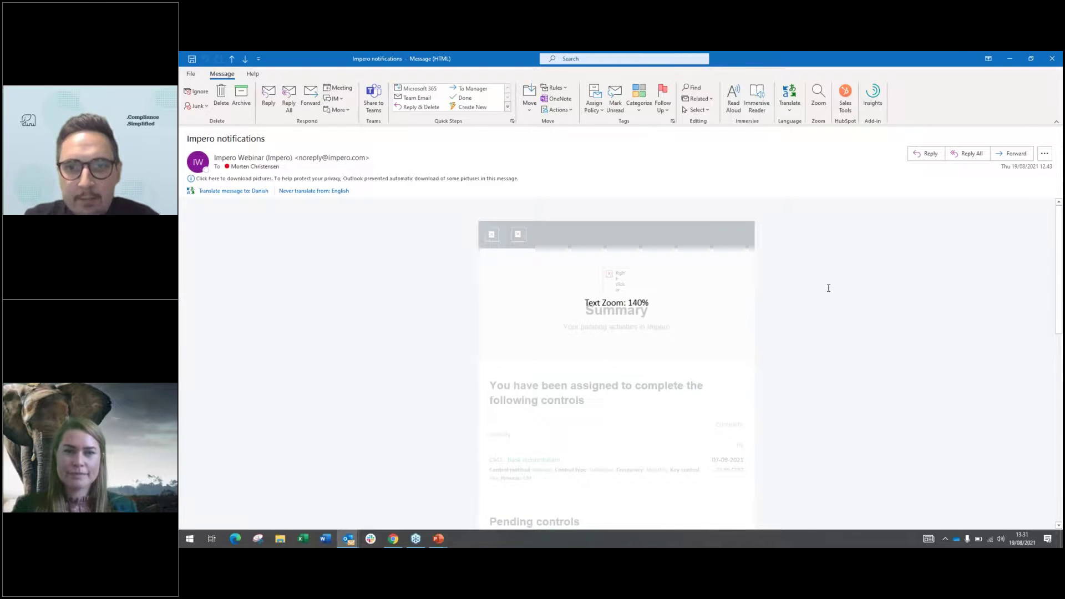
pyautogui.scroll(-3, 828, 290)
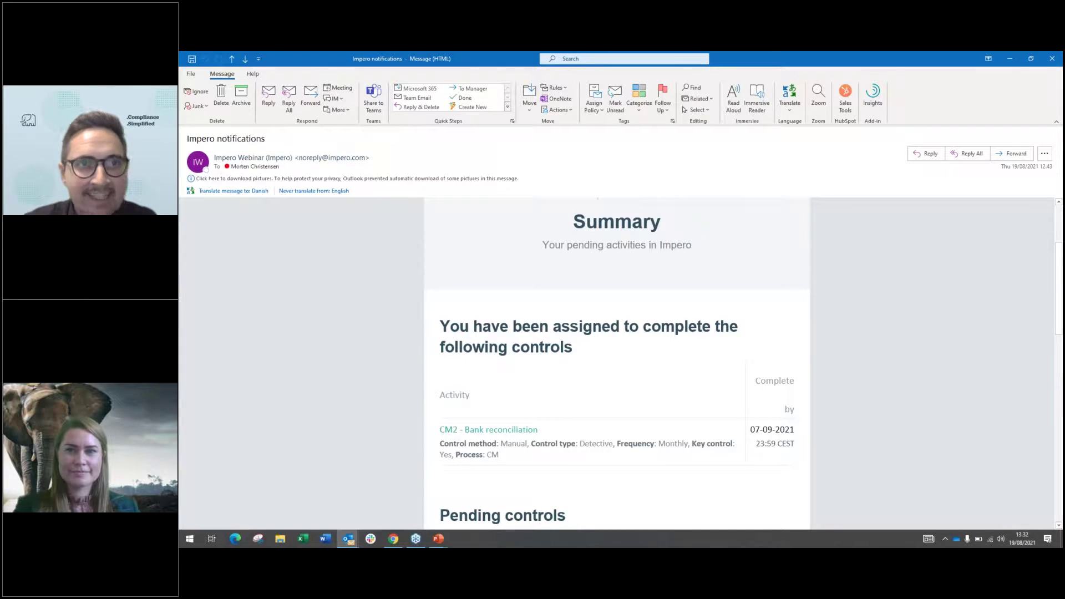
# - Open the CM2 - Bank reconciliation control from the notification e-mail and answer its Confirm task with Confirm
pyautogui.click(498, 431)
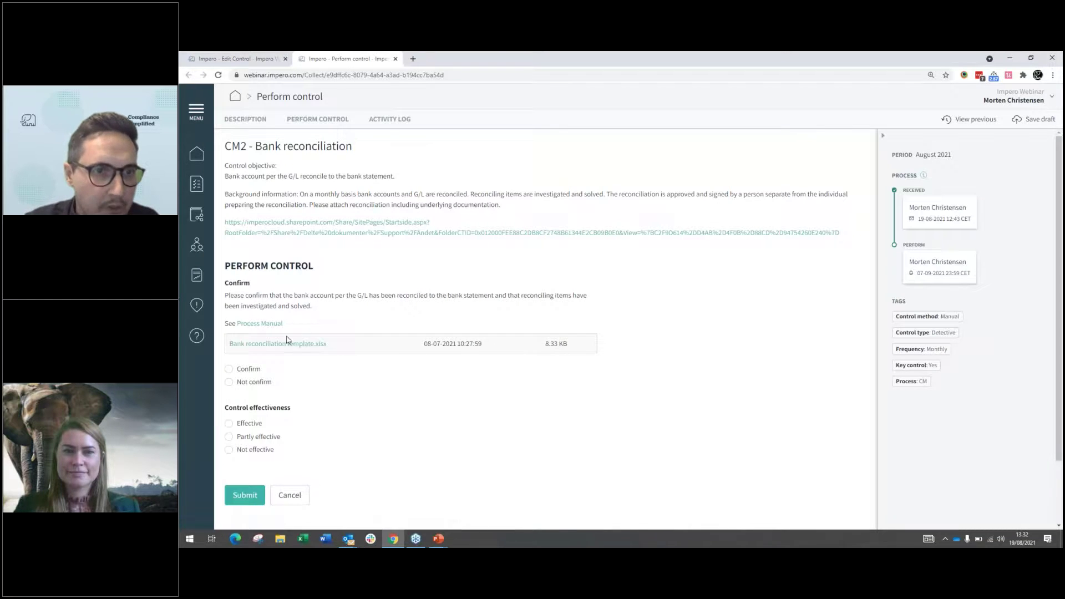
pyautogui.click(247, 369)
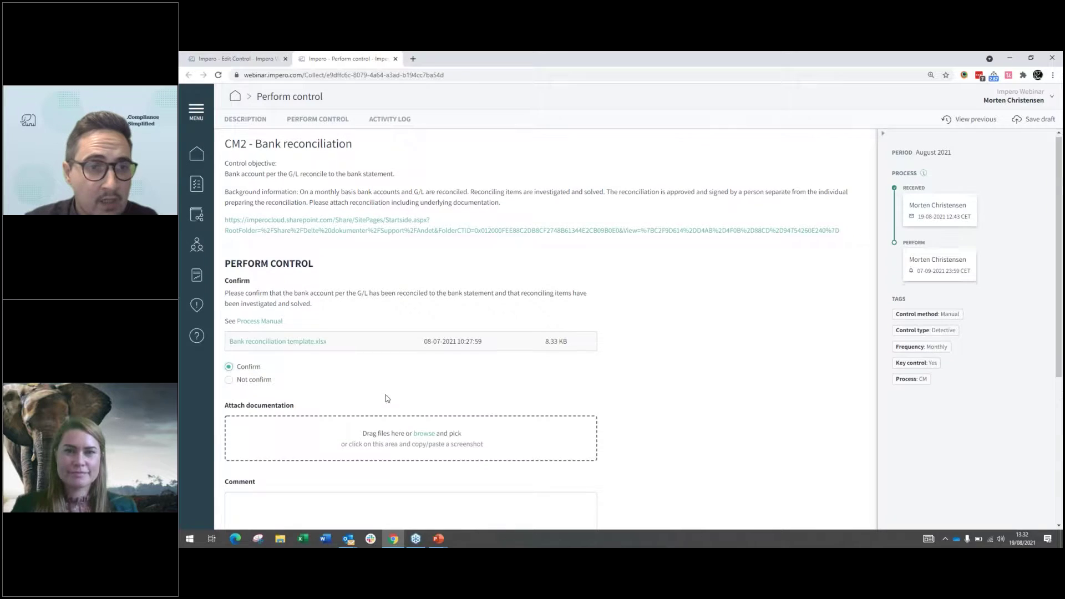
pyautogui.scroll(-1, 387, 398)
# - Capture part of the control page with Snipping Tool, circle the template file's date in pen and copy the snip
pyautogui.click(258, 539)
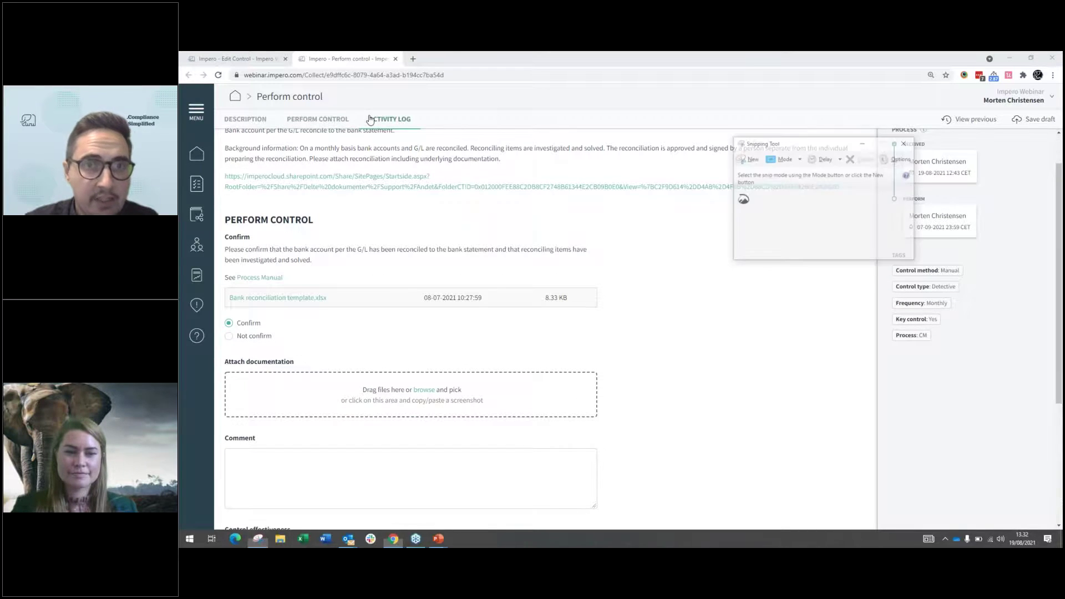
pyautogui.moveTo(404, 267); pyautogui.dragTo(618, 316)
pyautogui.moveTo(448, 274)
pyautogui.mouseDown()
pyautogui.moveTo(472, 292)
pyautogui.moveTo(448, 274)
pyautogui.mouseUp()
pyautogui.click(367, 196)
pyautogui.moveTo(382, 195)
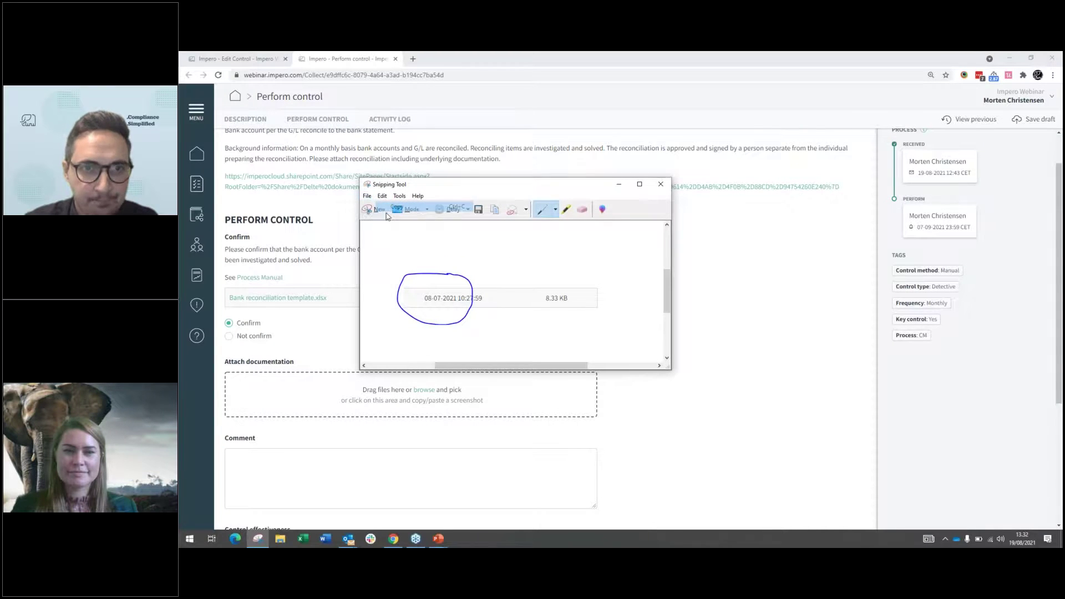
pyautogui.click(384, 207)
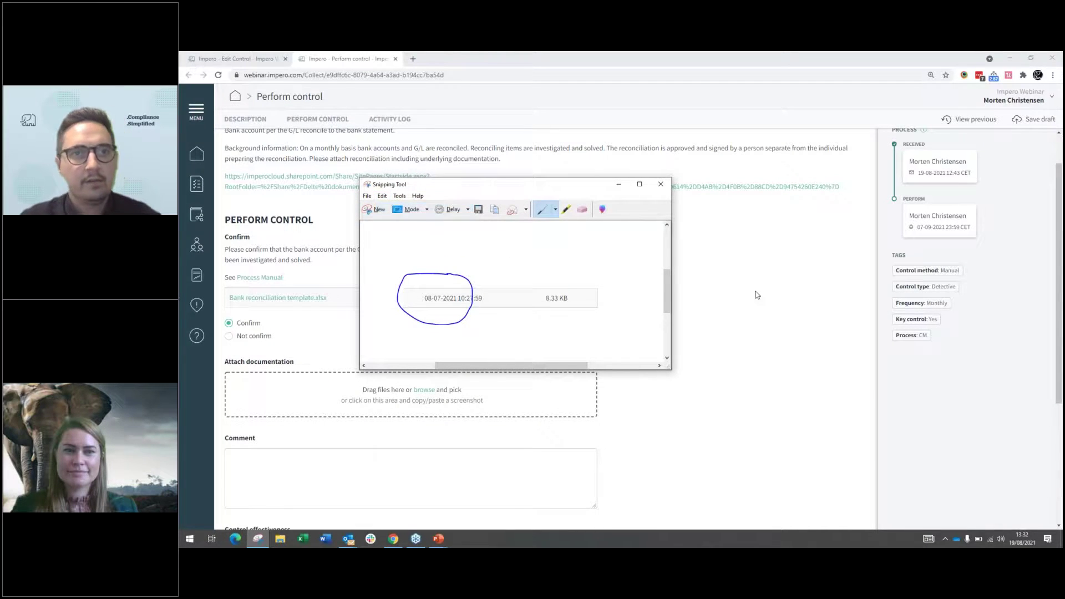
# - Paste the copied screenshot three times into the control's Attach documentation area
pyautogui.click(547, 409)
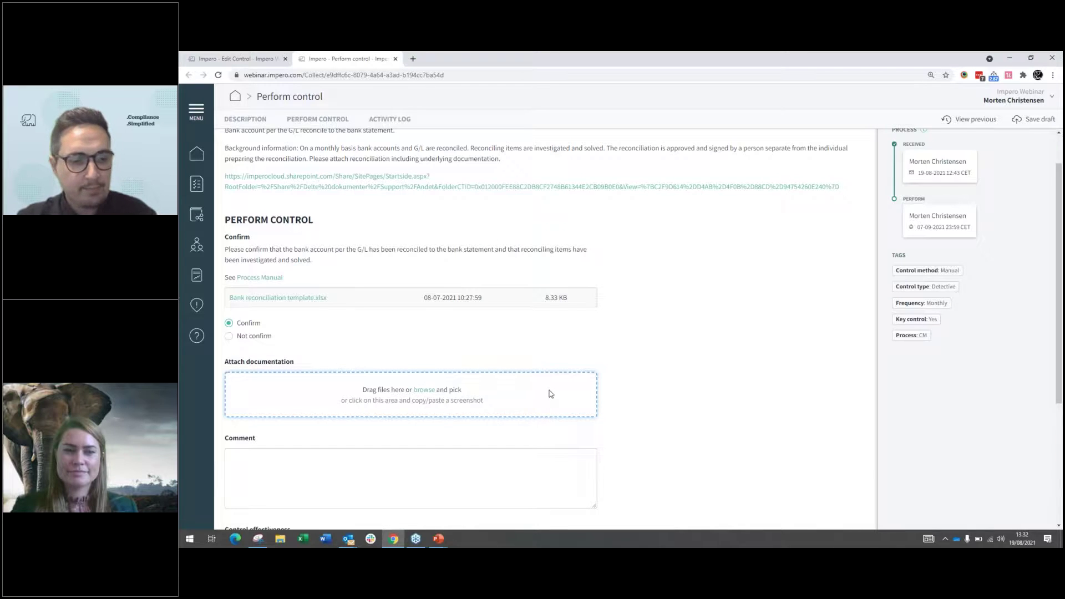
pyautogui.hotkey('ctrl', 'v')
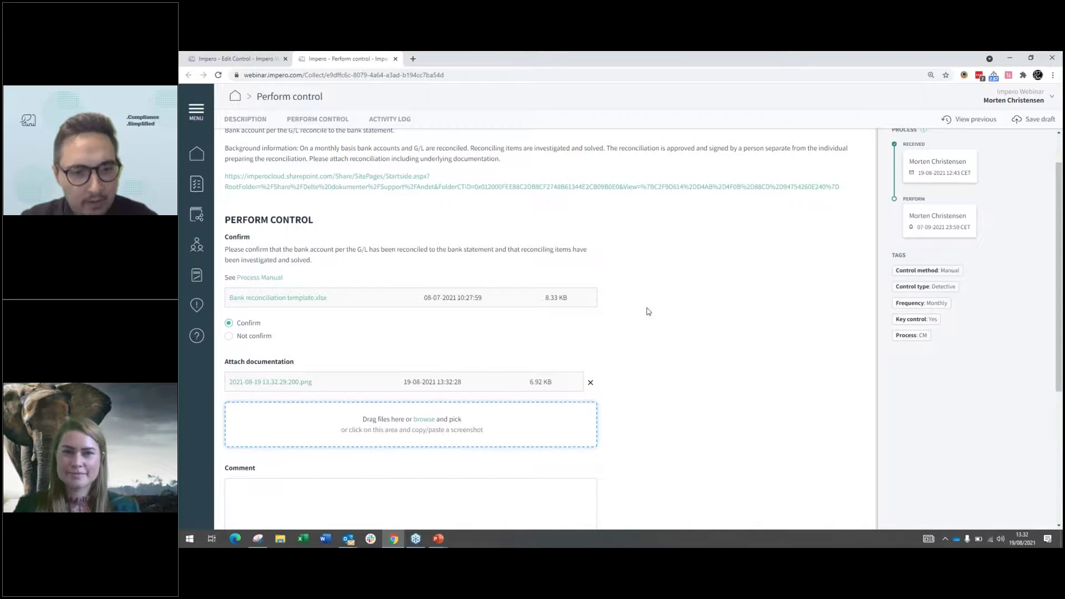
pyautogui.hotkey('ctrl', 'v')
pyautogui.hotkey('ctrl', 'v')
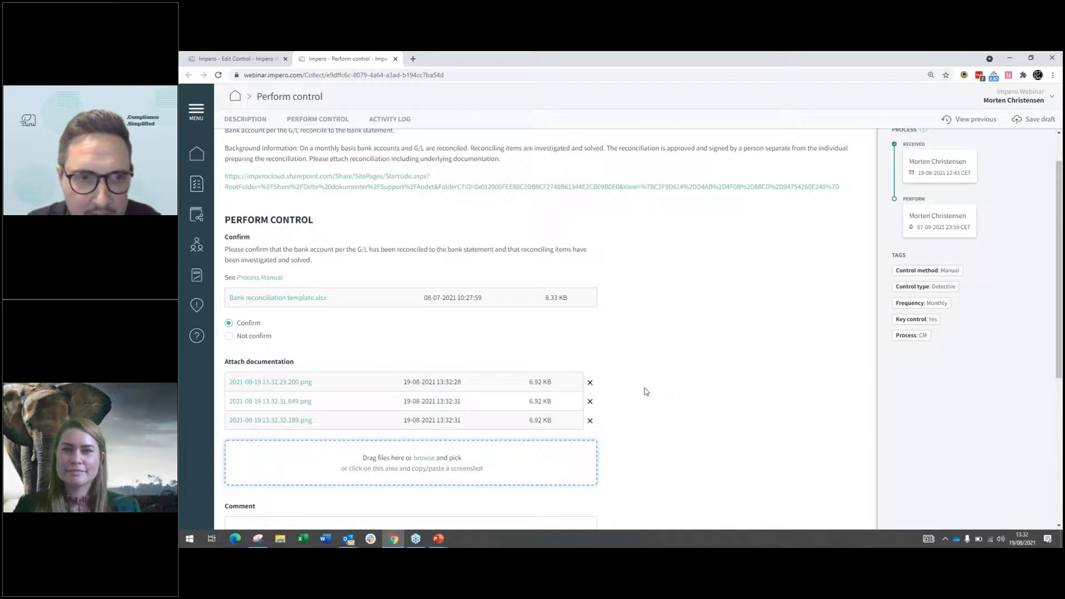
# - Rate the control effectiveness as Effective, submit the control and confirm its completion
pyautogui.scroll(-1, 649, 392)
pyautogui.scroll(-2, 648, 392)
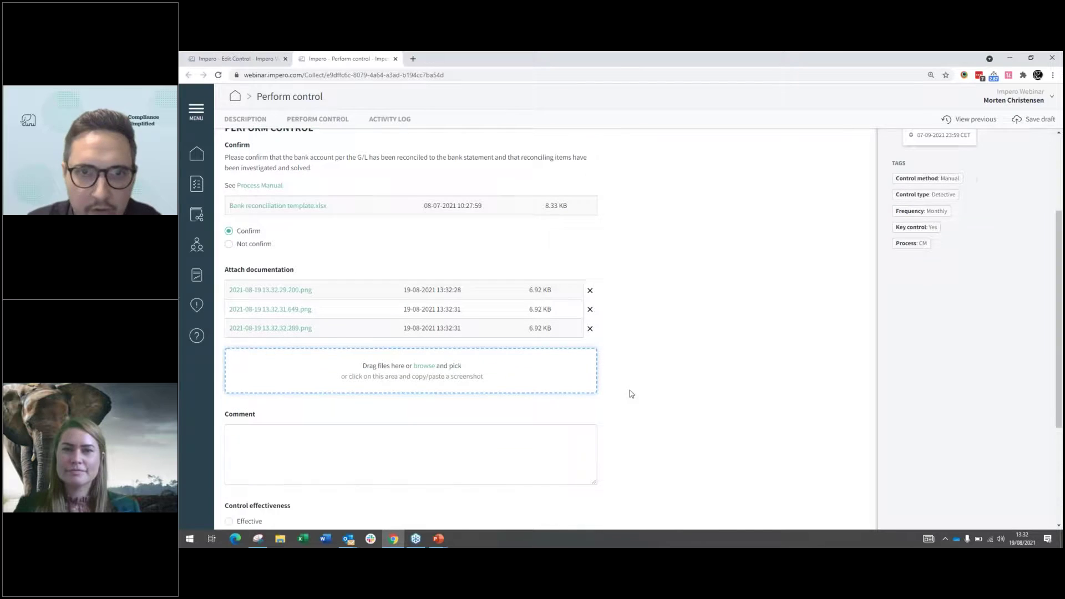
pyautogui.scroll(-2, 688, 371)
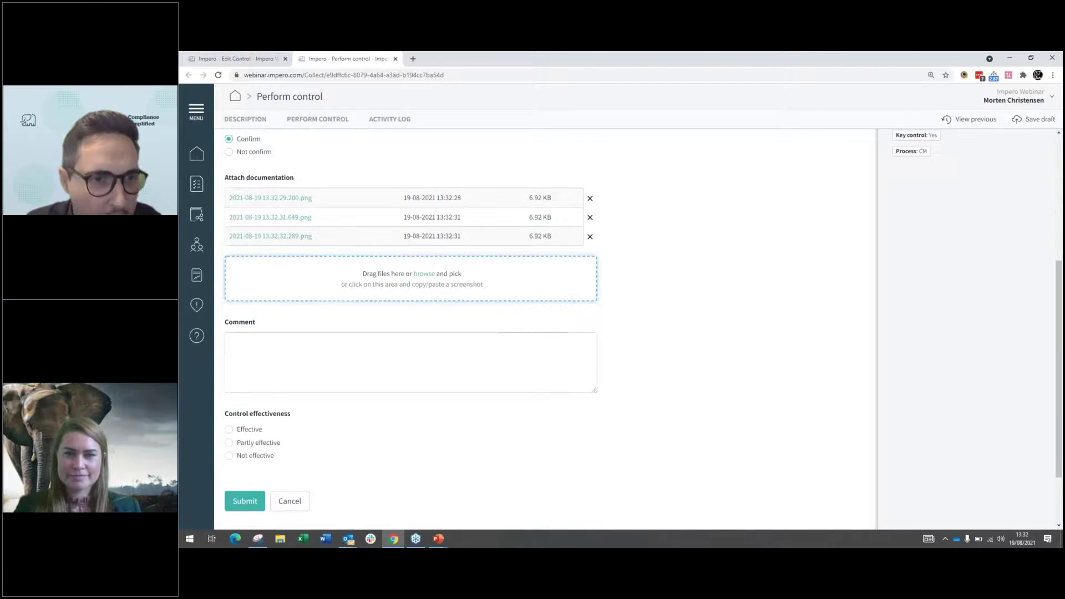
pyautogui.click(250, 428)
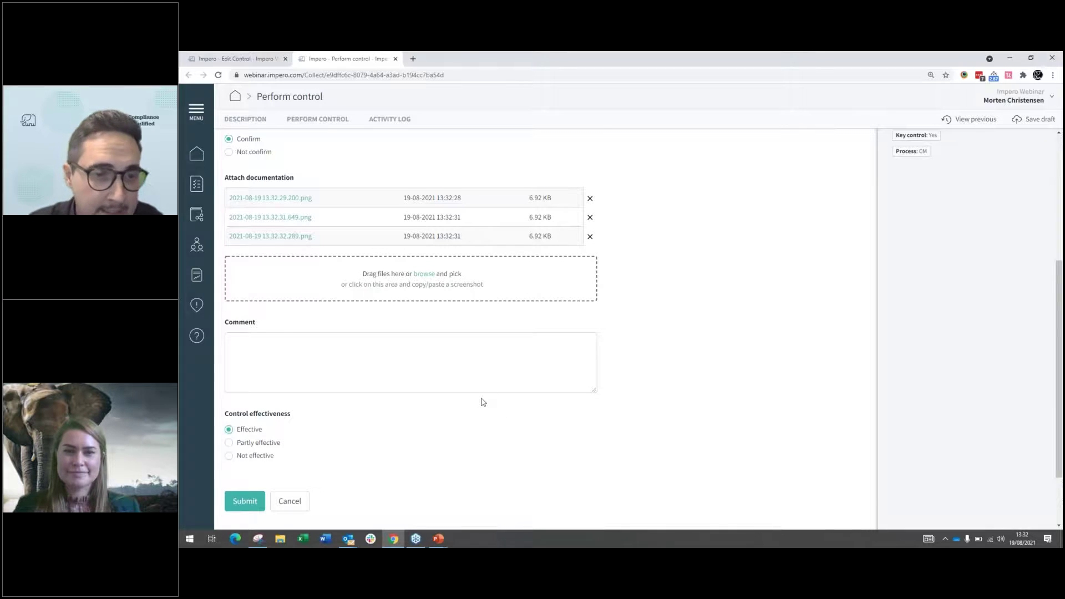
pyautogui.scroll(-1, 486, 400)
pyautogui.click(242, 455)
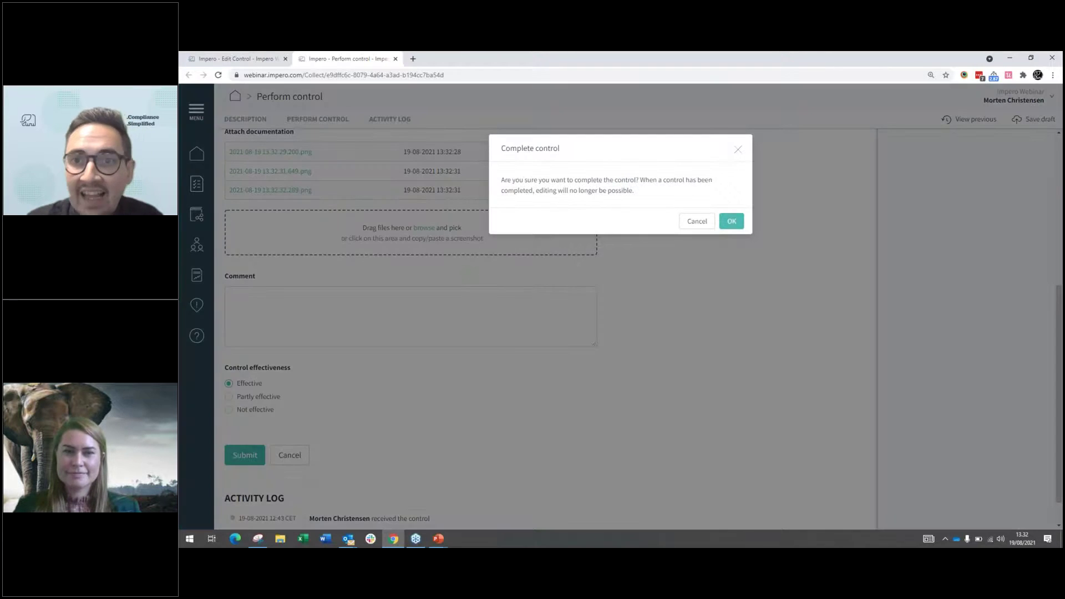
pyautogui.click(731, 221)
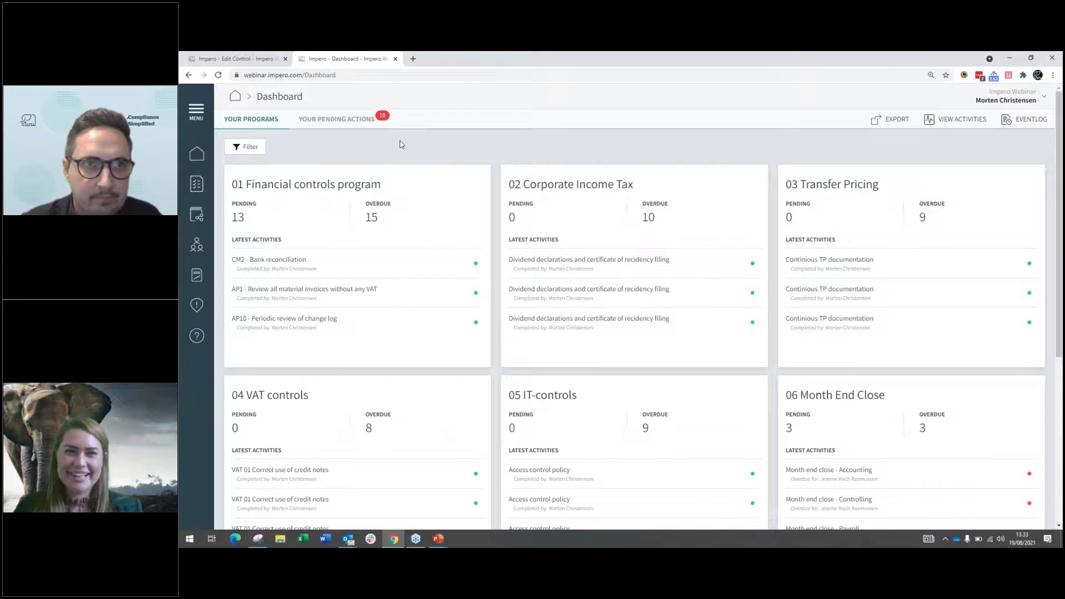
# - Close the browser tab with the control editor and open the saved Country Report from the reports overview
pyautogui.click(285, 58)
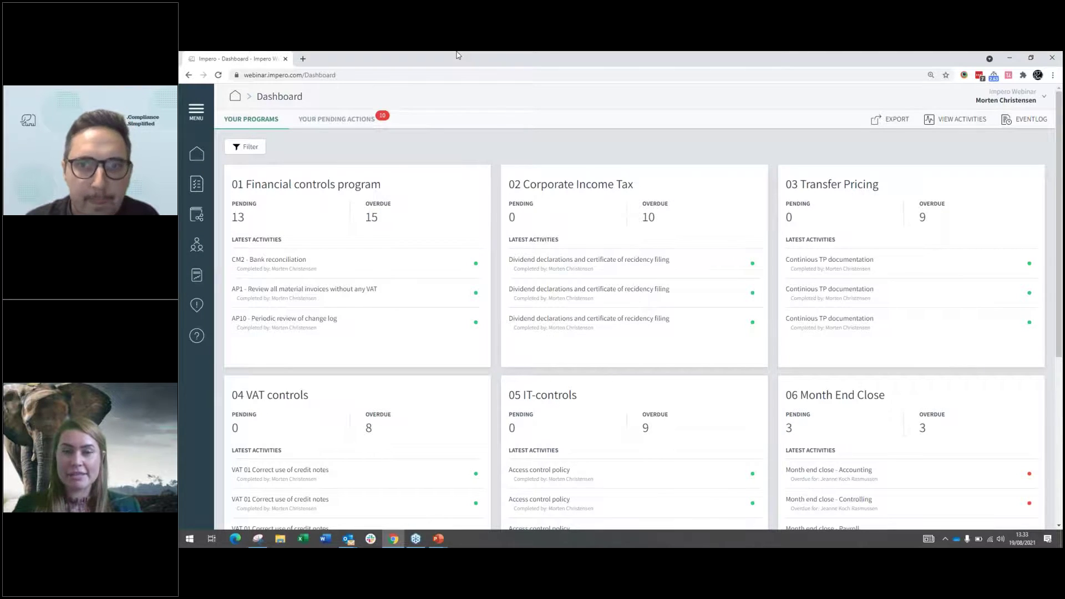
pyautogui.click(193, 113)
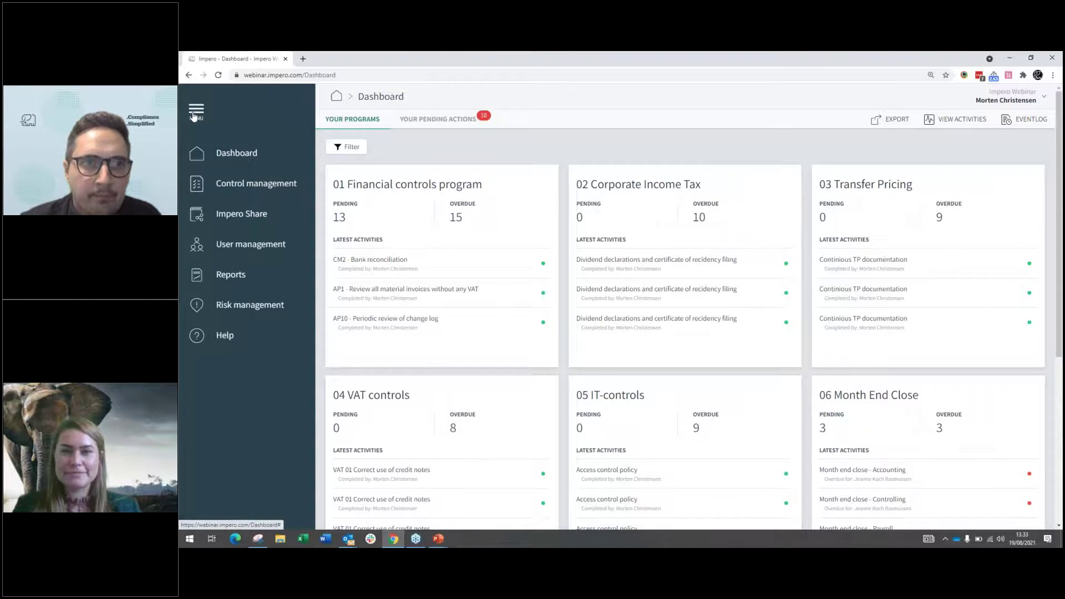
pyautogui.click(231, 278)
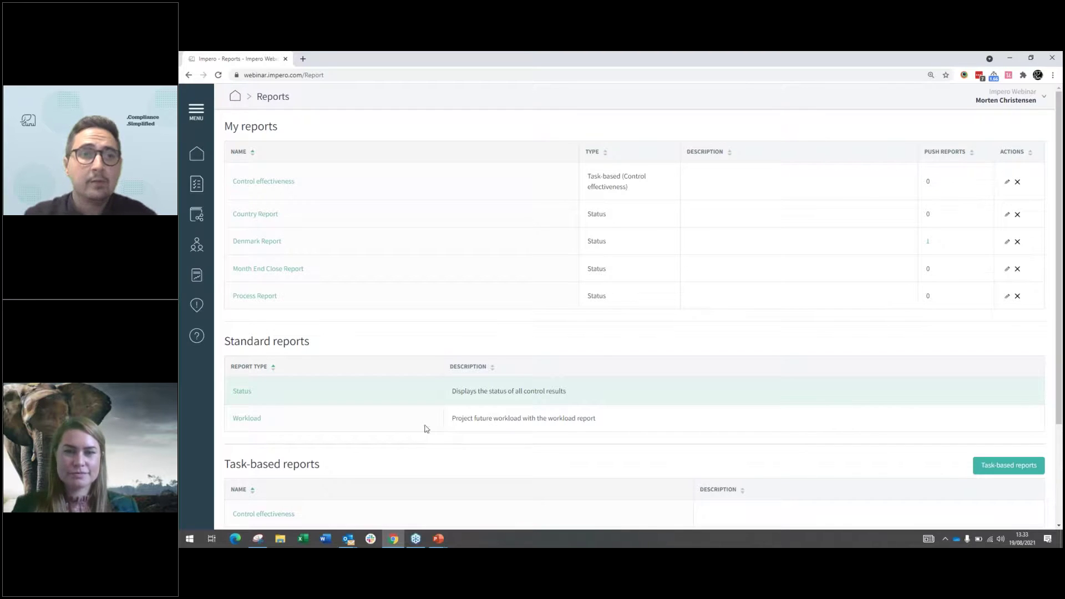
pyautogui.click(272, 216)
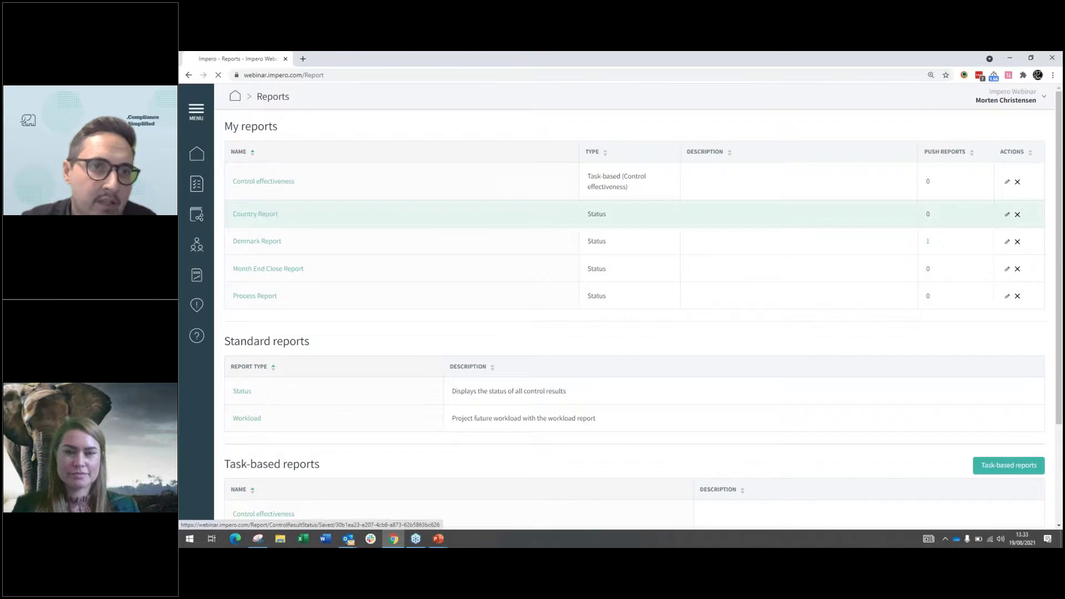
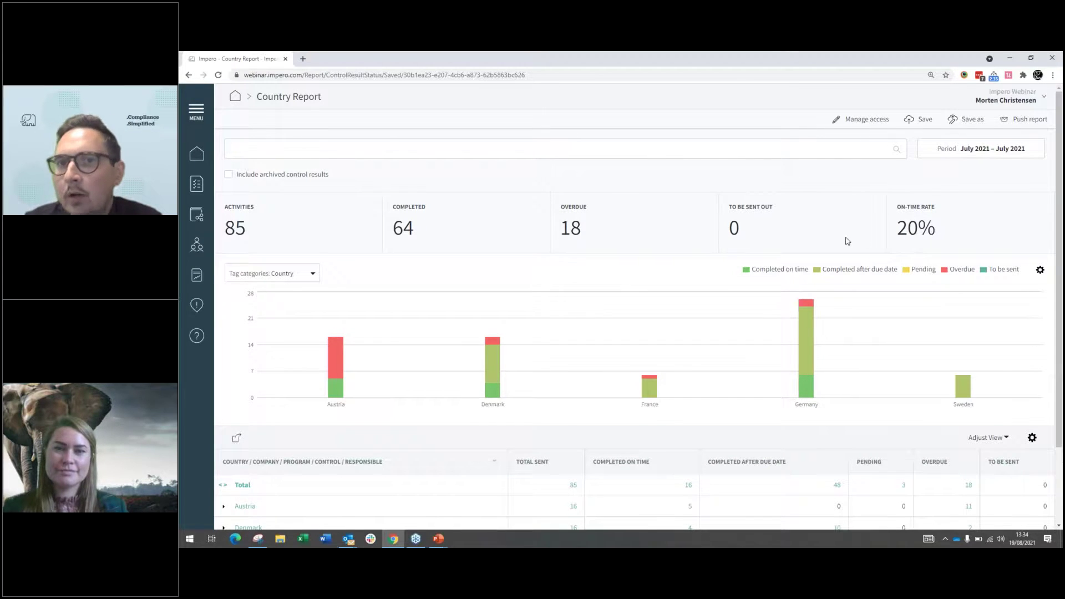
# - Look through the chart's available grouping options, from time and standard fields to tag categories, and keep the current grouping
pyautogui.moveTo(813, 353)
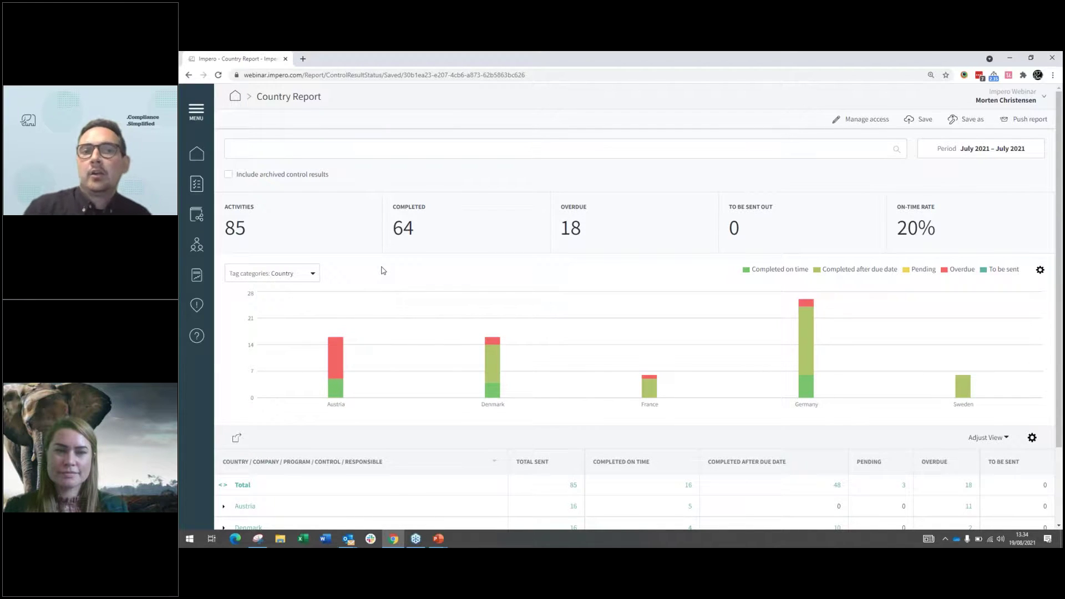
pyautogui.click(315, 274)
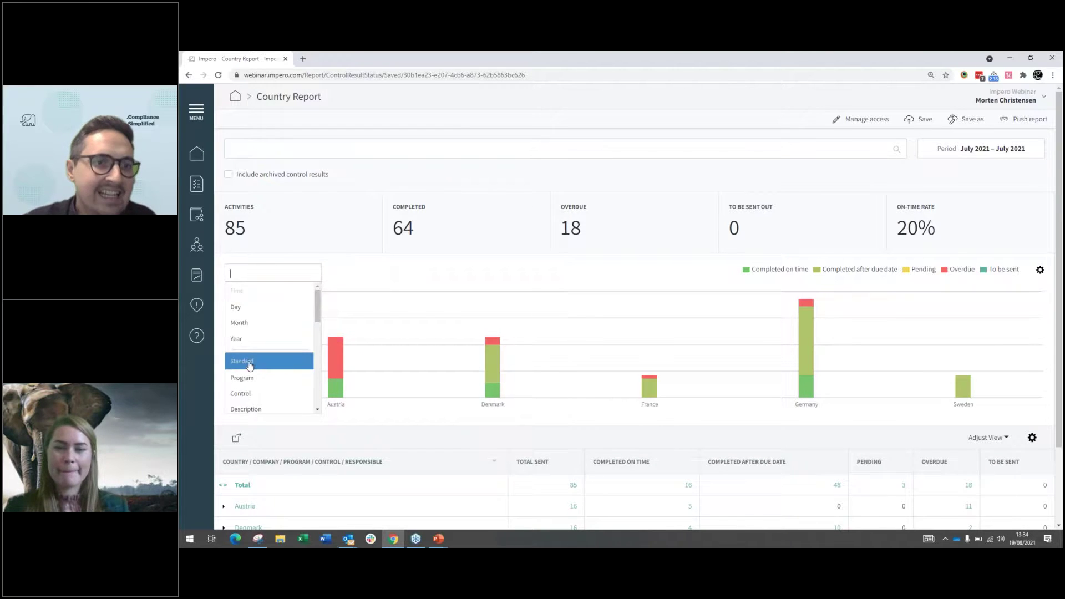
pyautogui.scroll(-2, 269, 313)
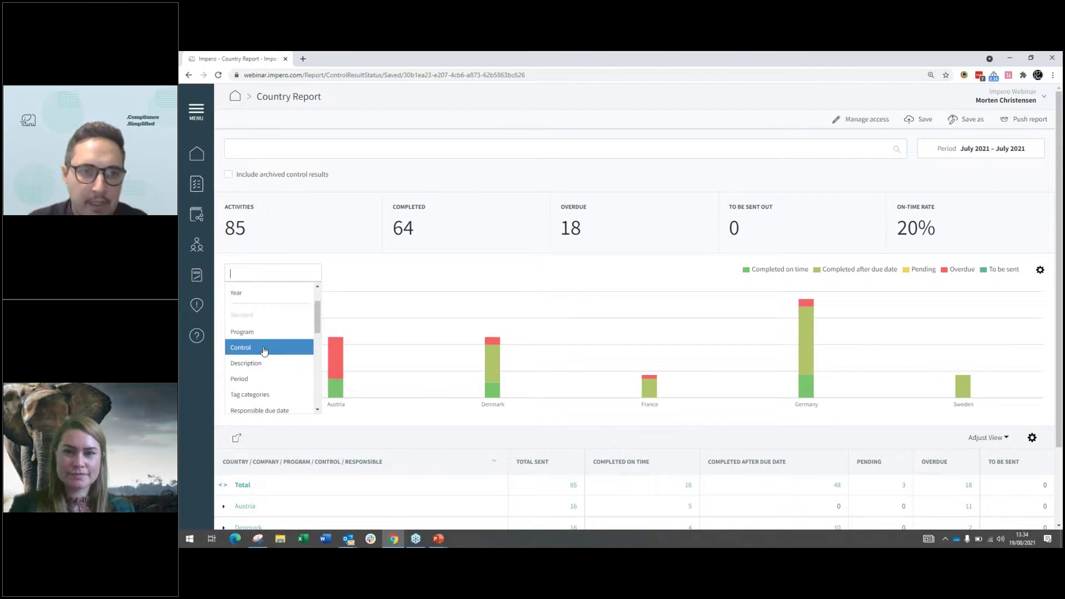
pyautogui.scroll(-1, 274, 357)
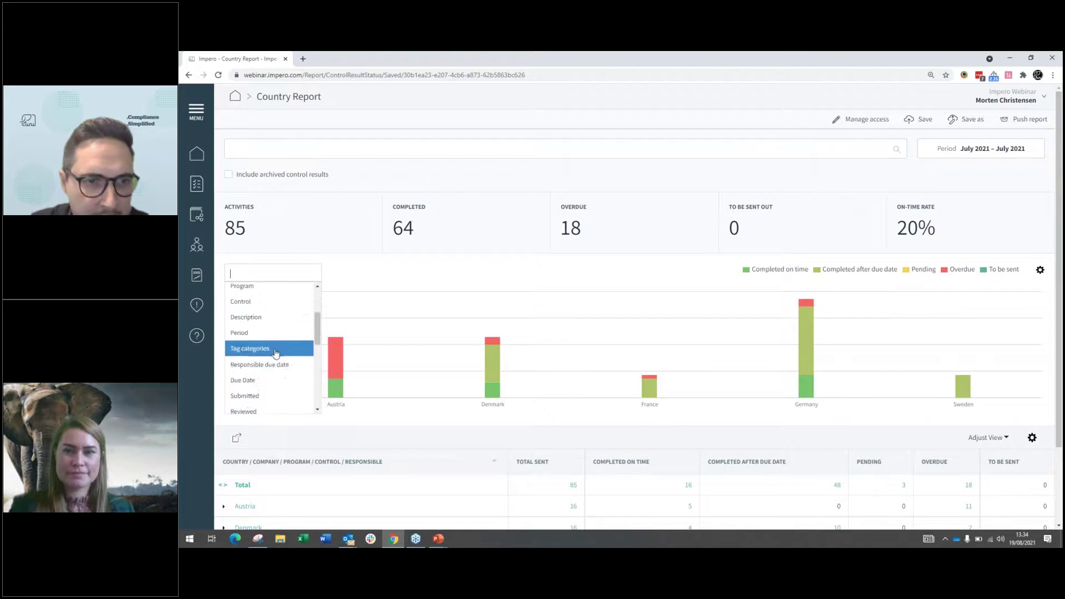
pyautogui.scroll(-1, 258, 378)
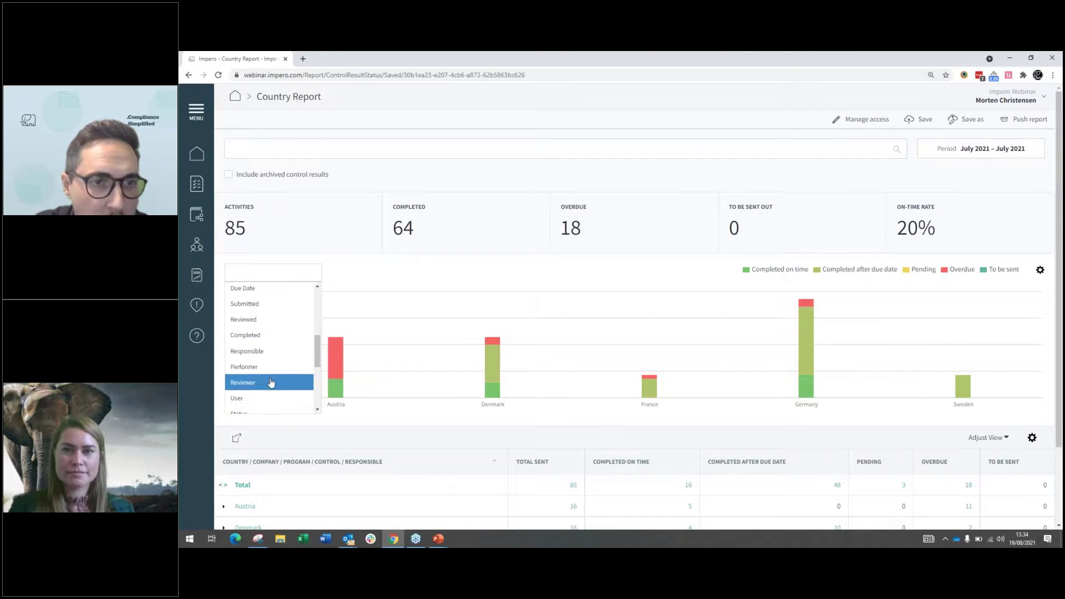
pyautogui.scroll(-2, 276, 361)
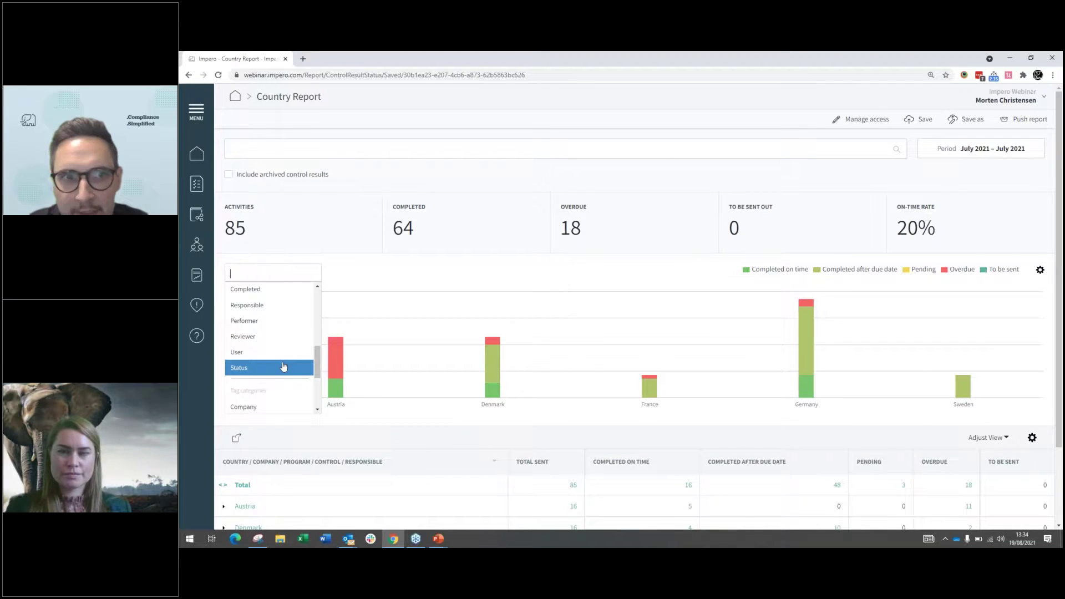
pyautogui.click(547, 411)
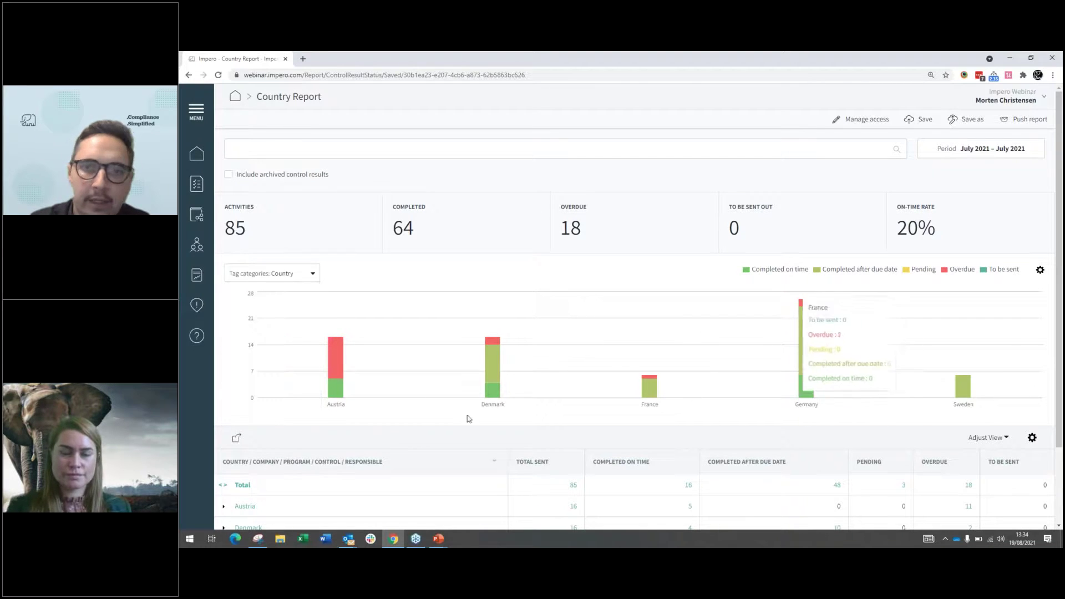
# - Group the Country Report chart by the Company tag category
pyautogui.click(311, 275)
pyautogui.scroll(-6, 280, 340)
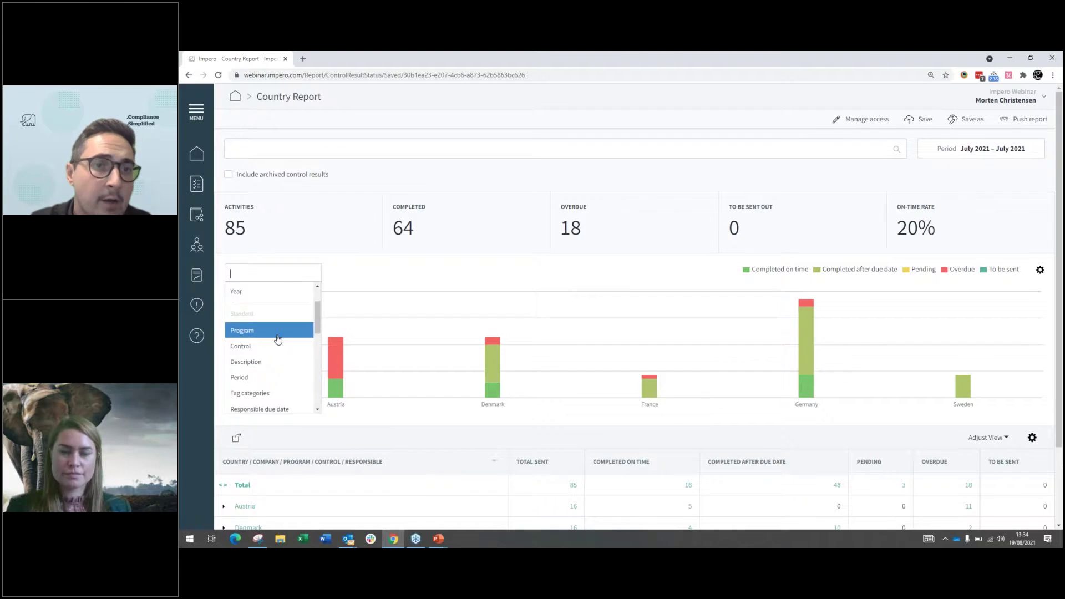
pyautogui.scroll(-4, 280, 340)
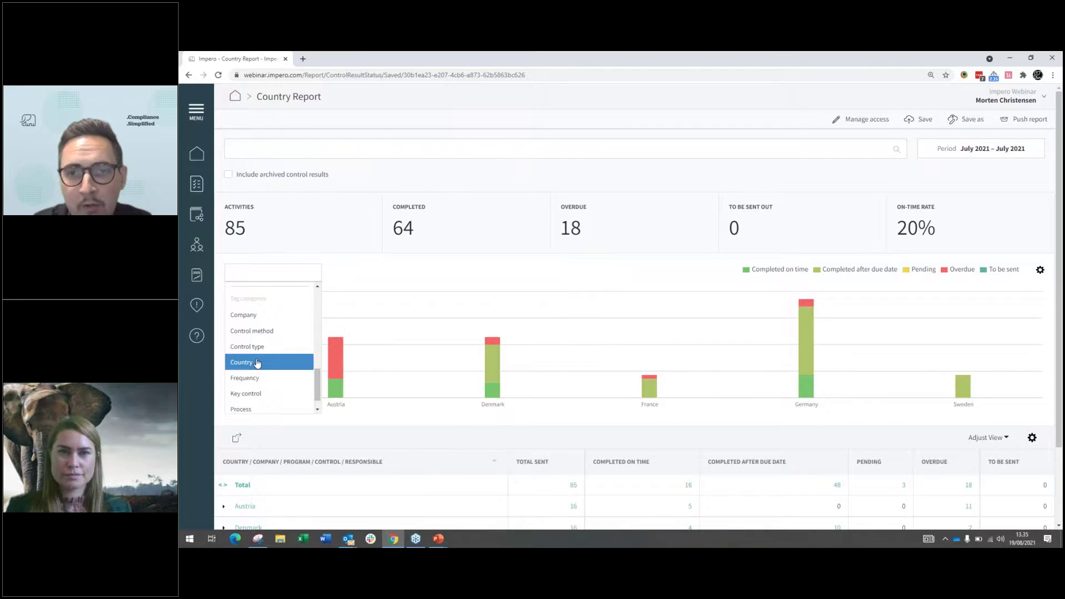
pyautogui.click(270, 319)
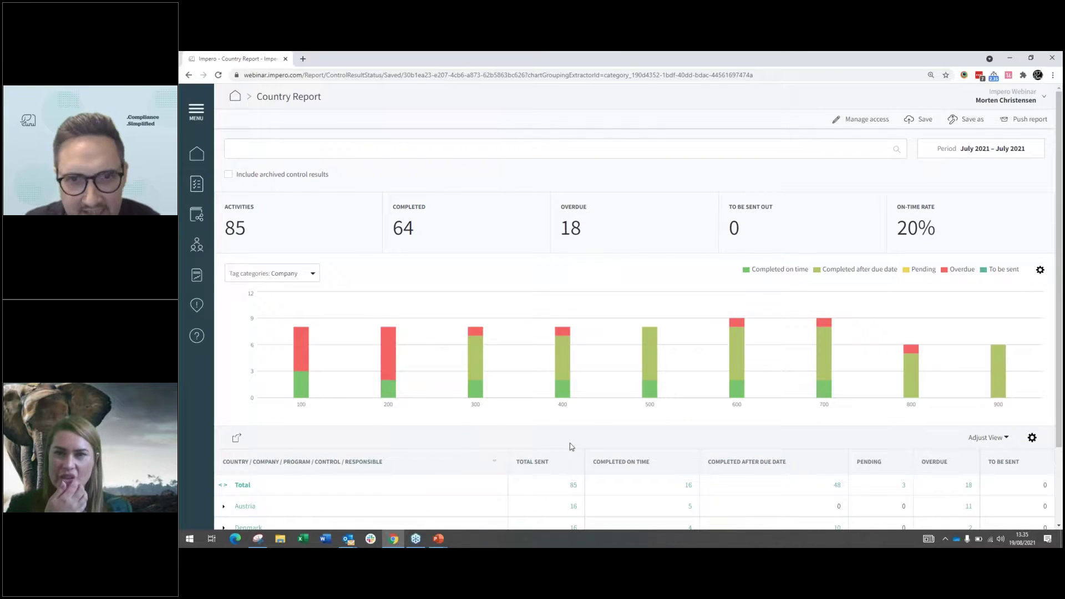
# - Switch the chart grouping back to the Country tag category
pyautogui.click(313, 270)
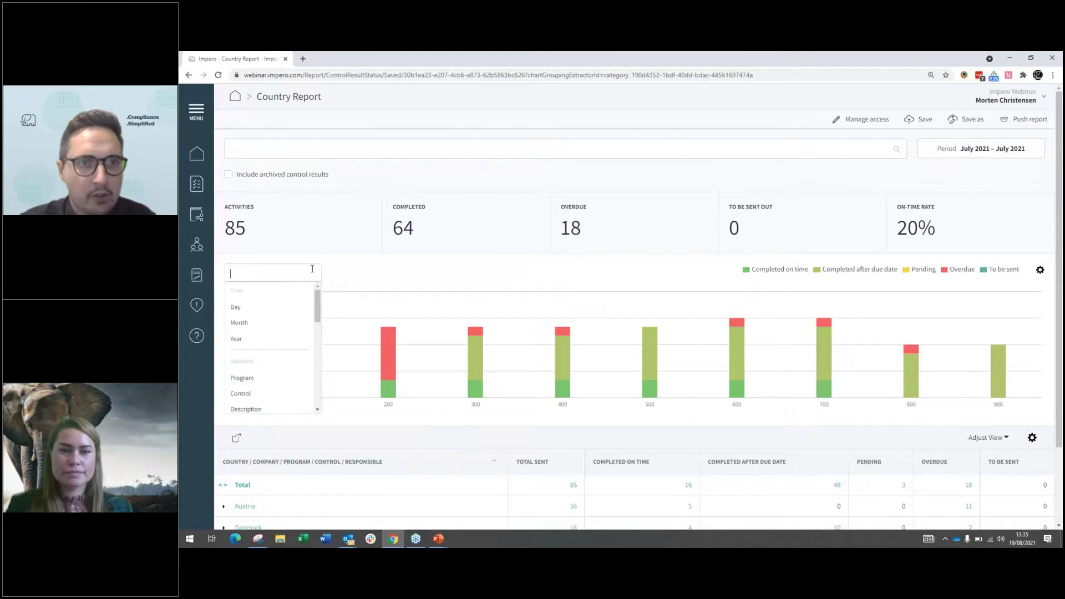
pyautogui.write('count')
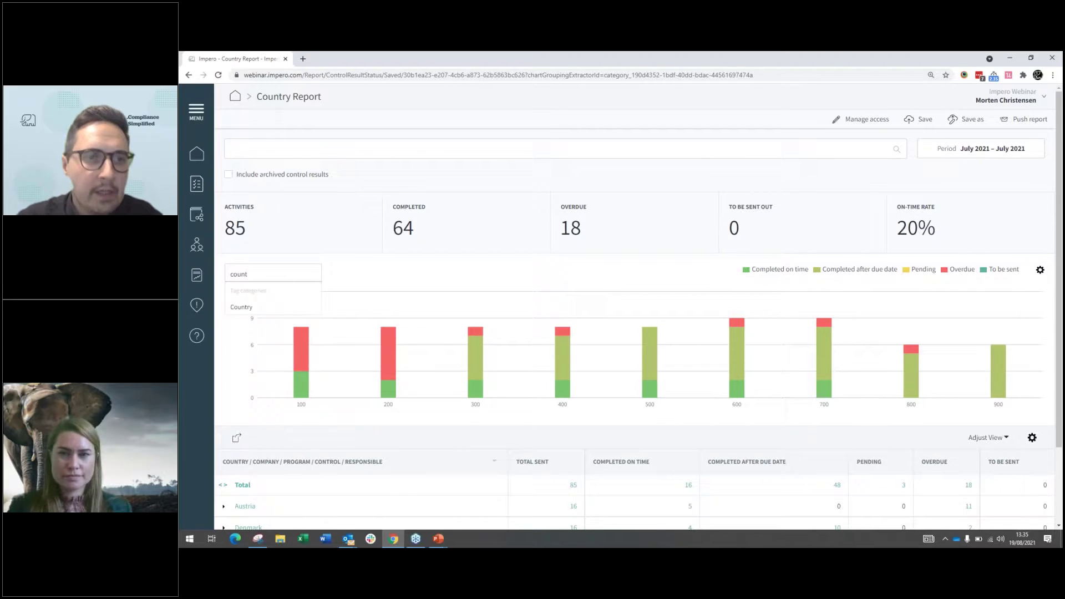
pyautogui.click(242, 306)
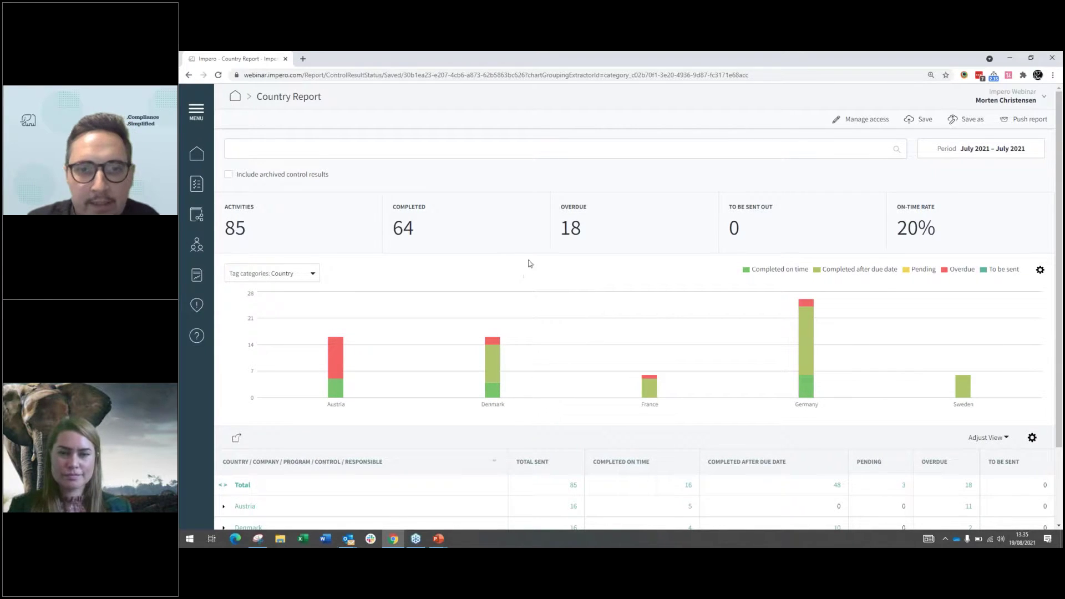
# - Remove the Program level from the report table's grouping and apply the table settings
pyautogui.scroll(-1, 606, 252)
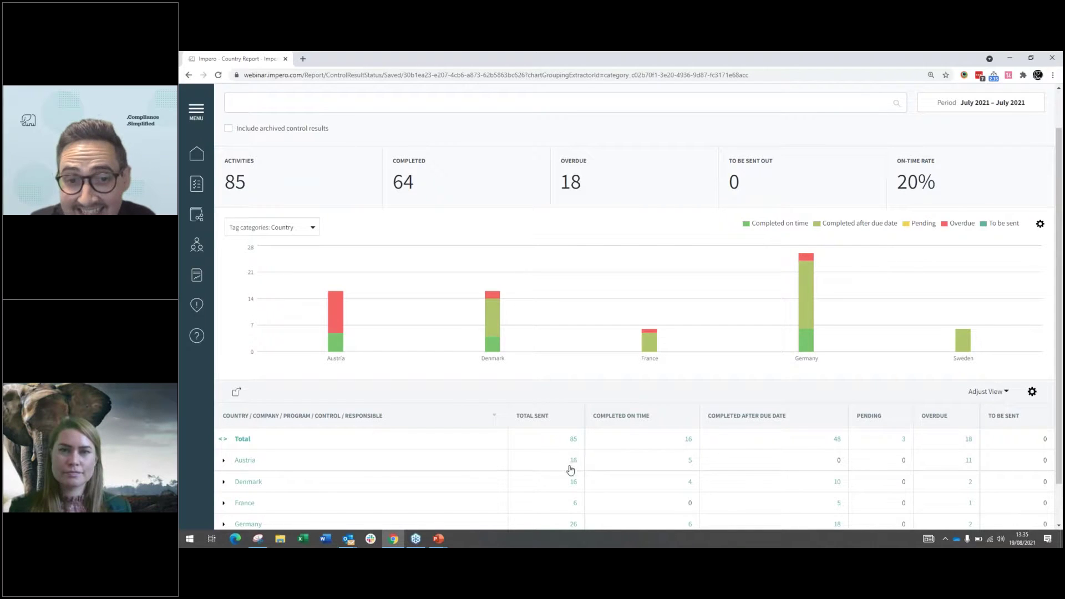
pyautogui.moveTo(693, 286)
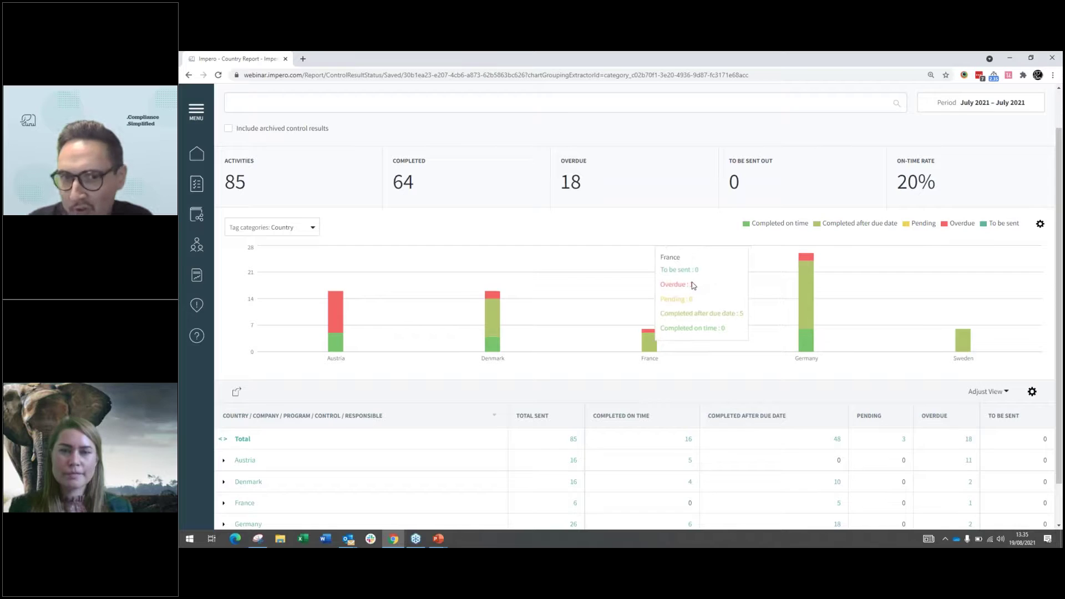
pyautogui.click(1033, 392)
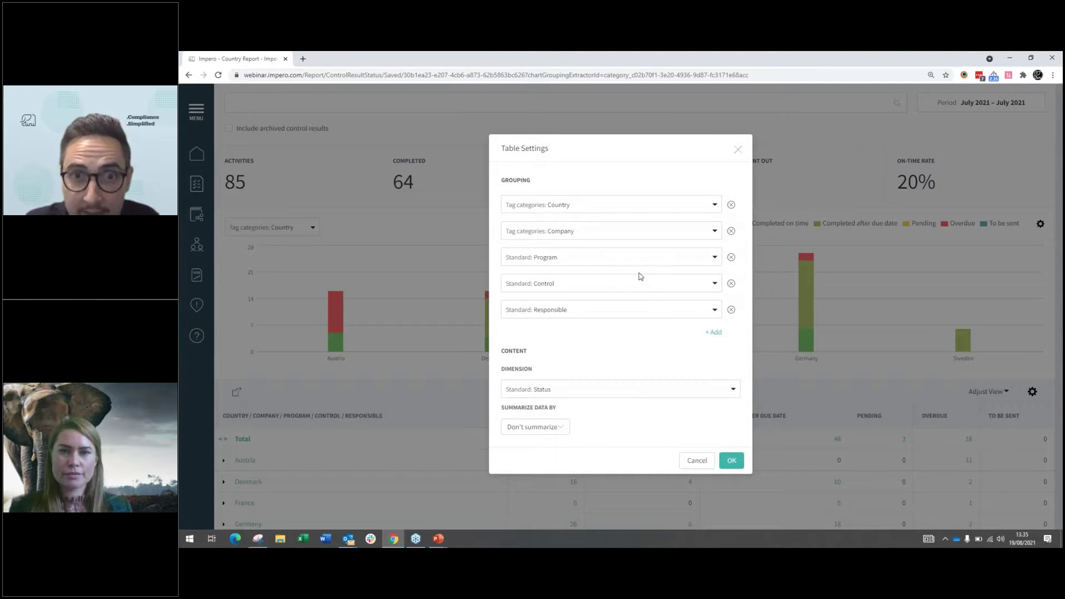
pyautogui.click(731, 258)
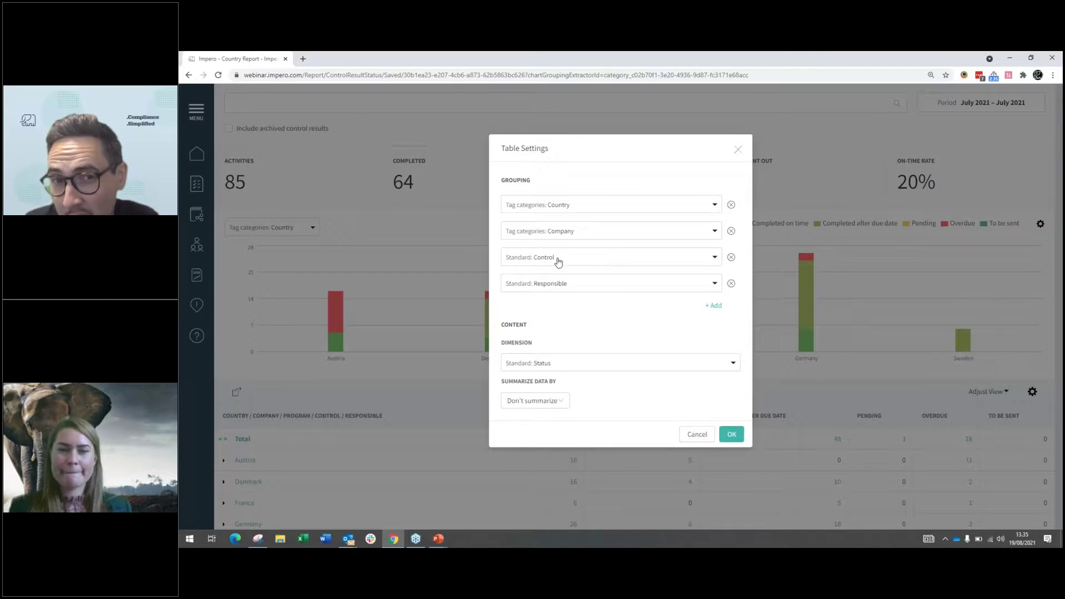
pyautogui.click(733, 435)
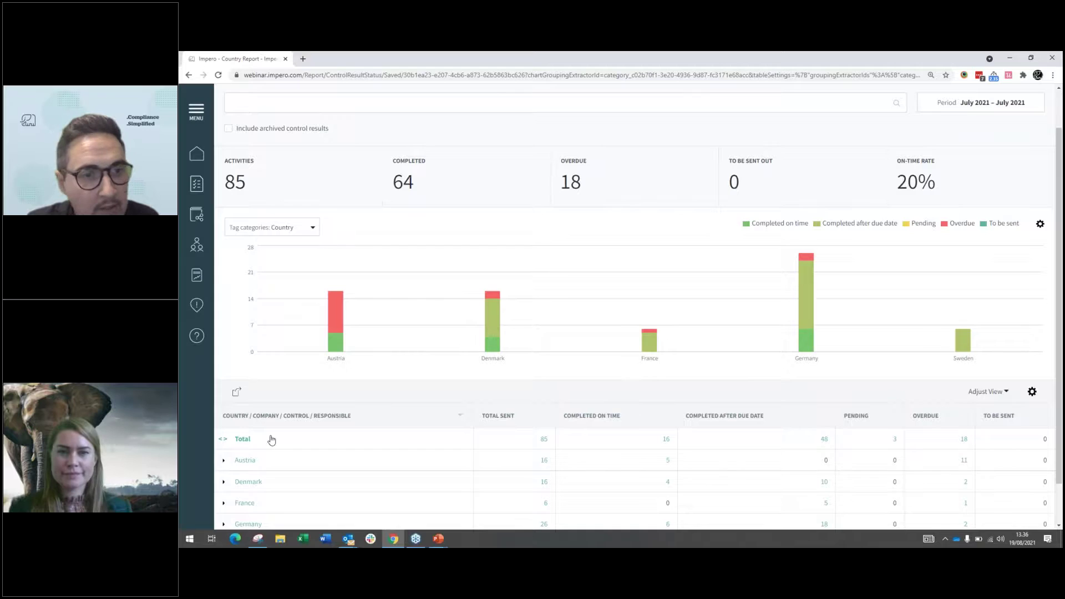
# - Expand Denmark and its company 300 in the report table to view that company's controls
pyautogui.click(224, 483)
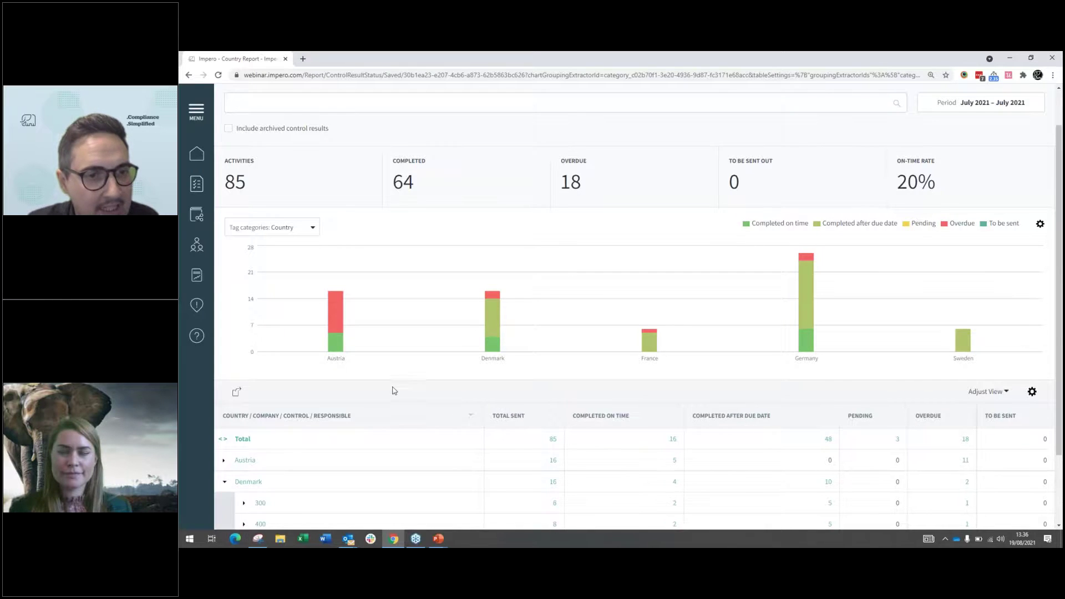
pyautogui.scroll(-1, 267, 466)
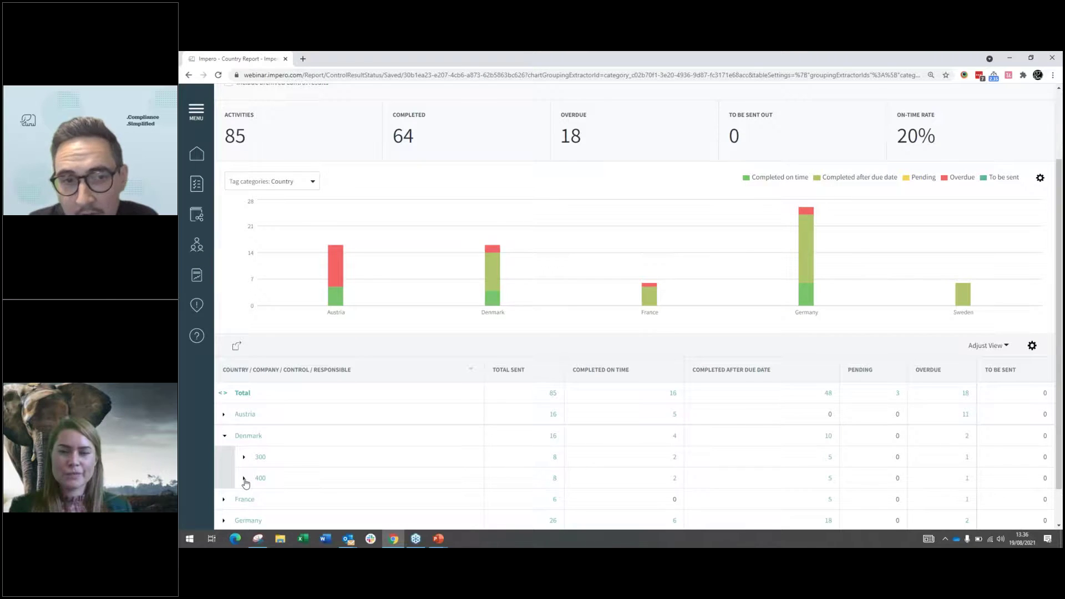
pyautogui.click(243, 458)
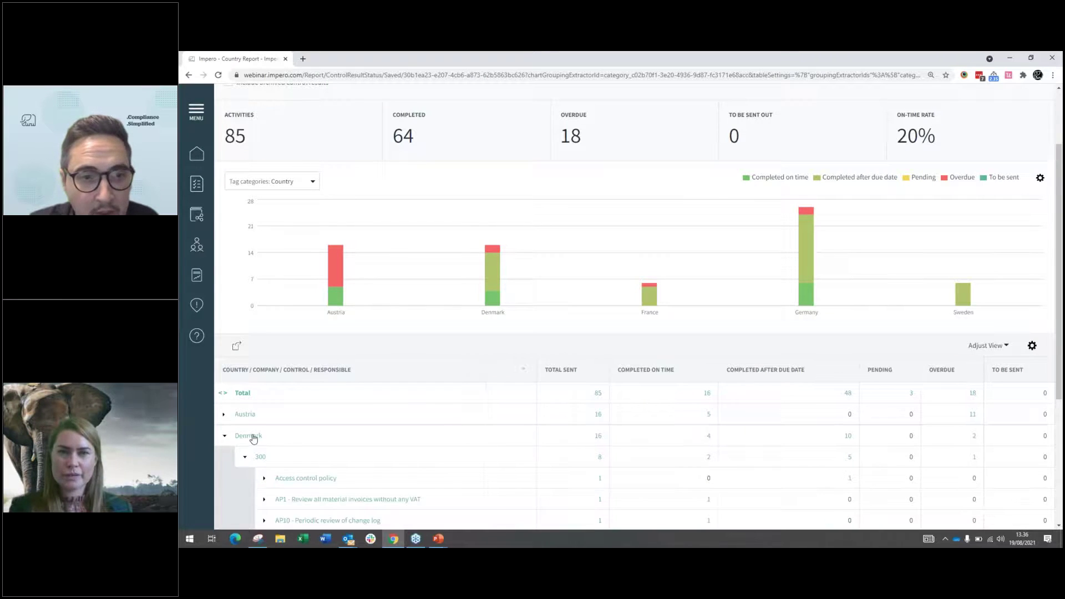
pyautogui.scroll(-1, 253, 443)
pyautogui.scroll(-2, 311, 397)
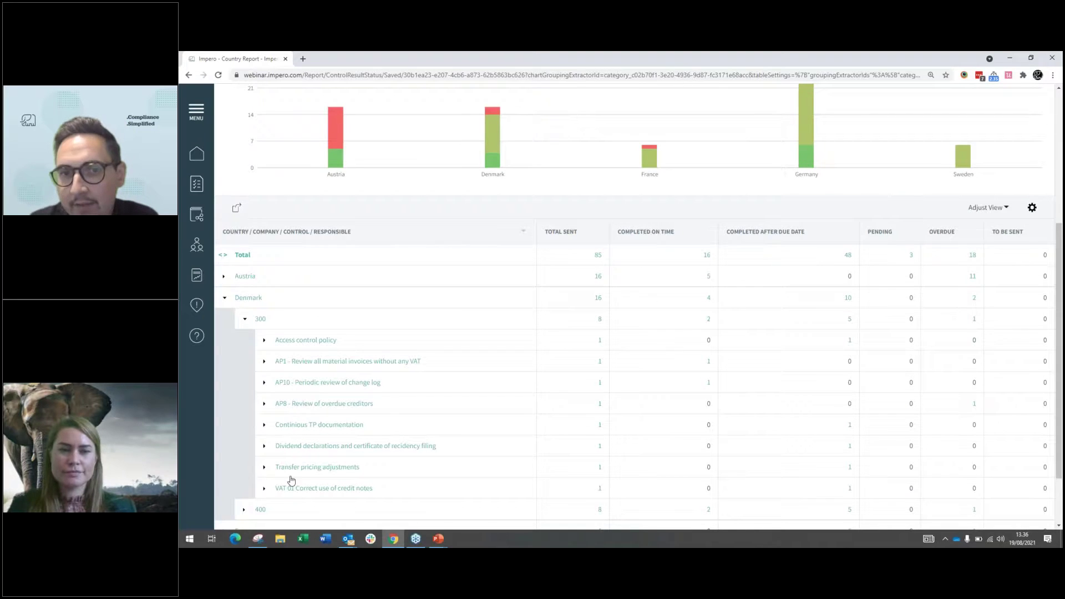
# - Expand the Access control policy, AP1, AP10 and AP8 controls under company 300 to see who is responsible for each
pyautogui.click(264, 341)
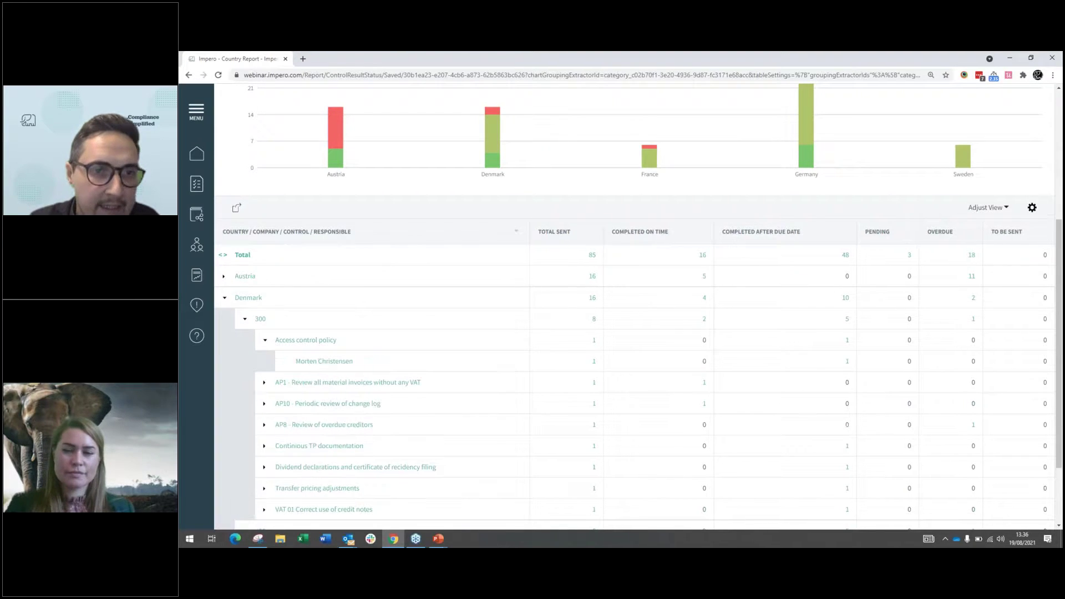
pyautogui.click(265, 385)
pyautogui.click(265, 425)
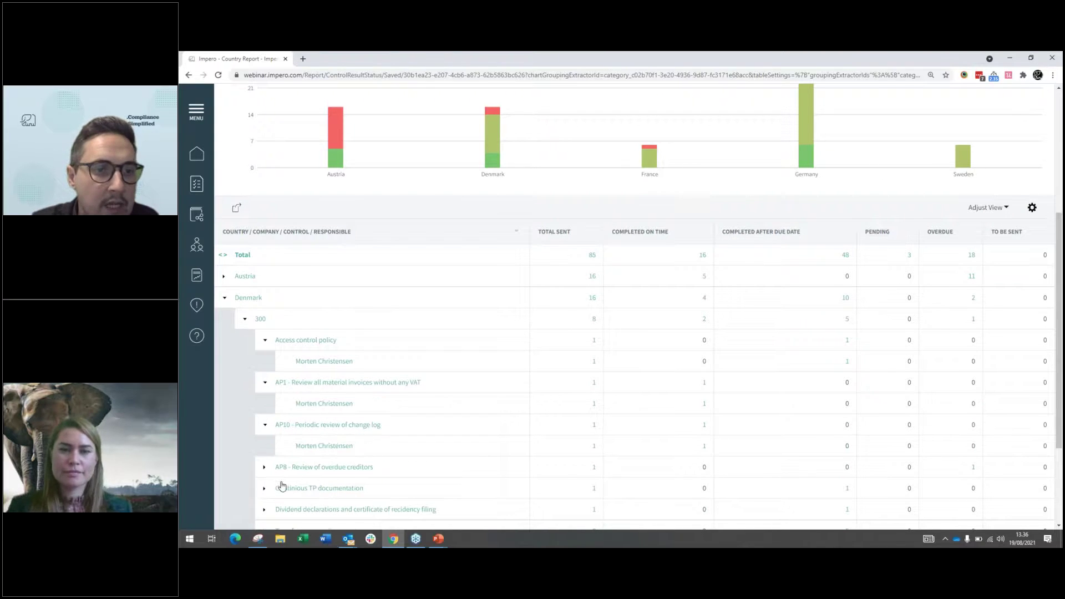
pyautogui.click(265, 467)
pyautogui.scroll(-1, 364, 426)
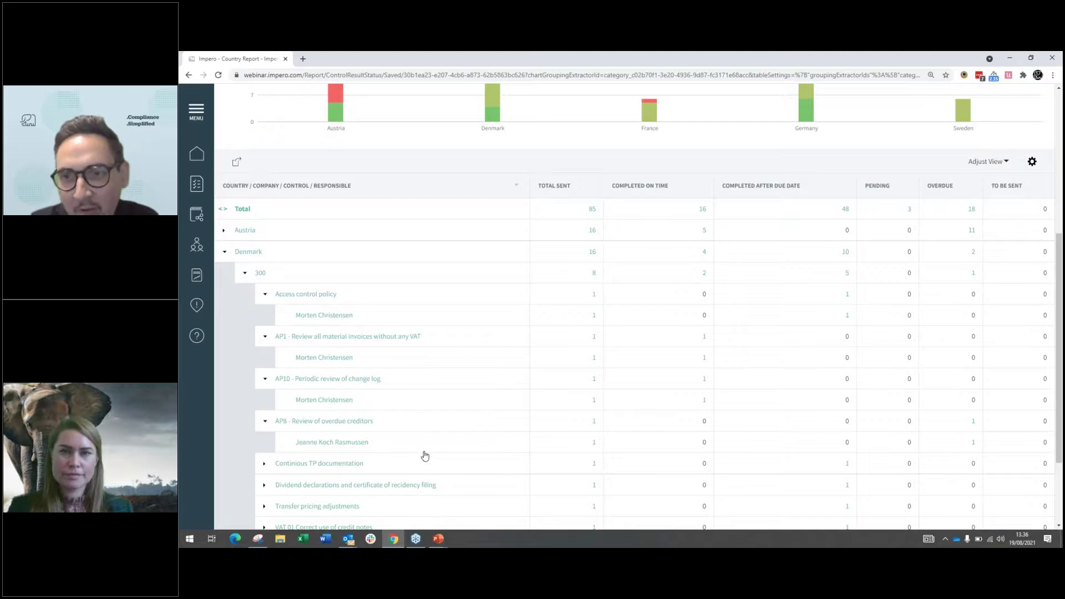
# - Collapse company 300 and Denmark in the report table and open the list of Denmark's overdue activities
pyautogui.click(244, 273)
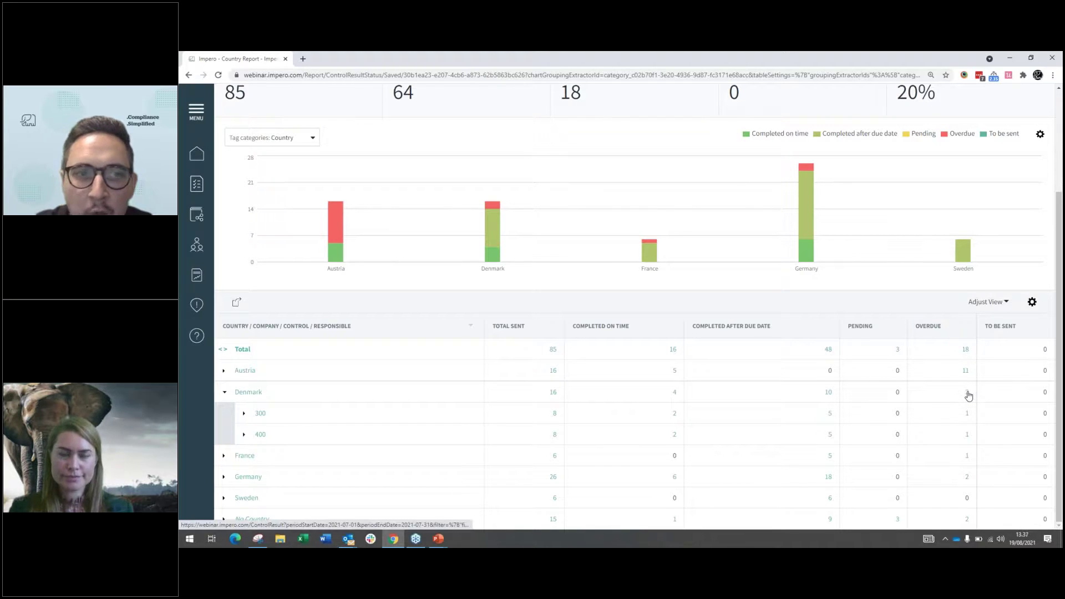
pyautogui.click(257, 393)
pyautogui.click(240, 177)
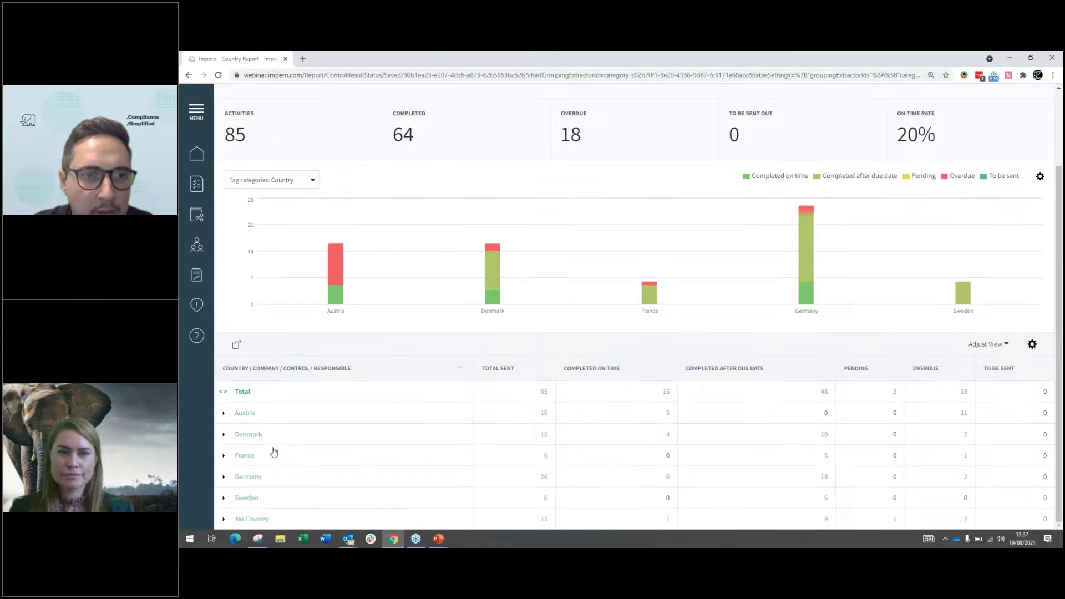
pyautogui.click(978, 411)
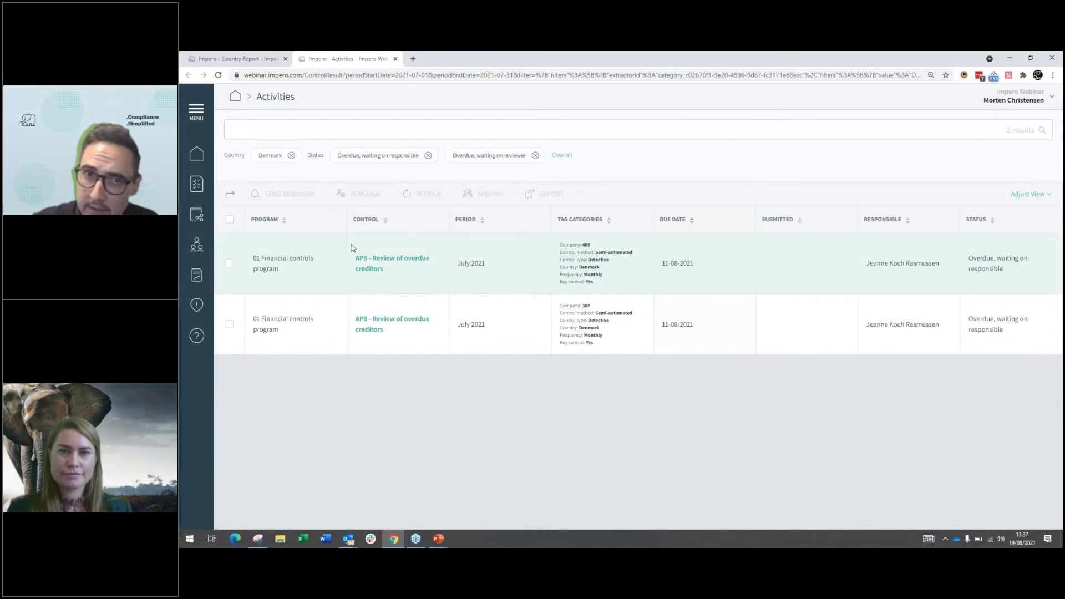
# - Select all of Denmark's overdue activities, bring up the reassignment dialog and close it without choosing a new responsible
pyautogui.click(229, 220)
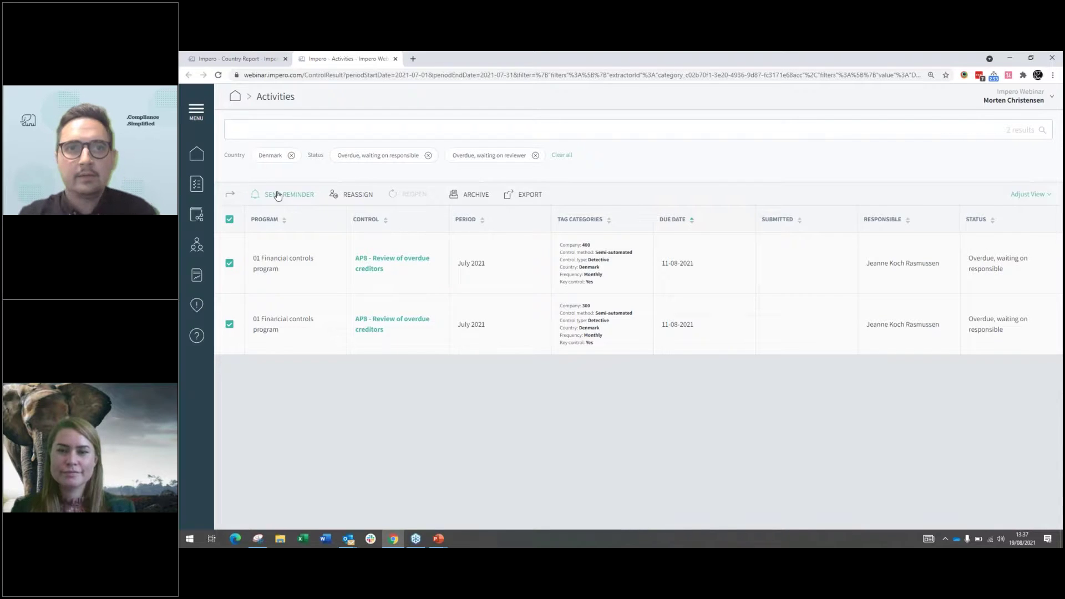
pyautogui.click(351, 194)
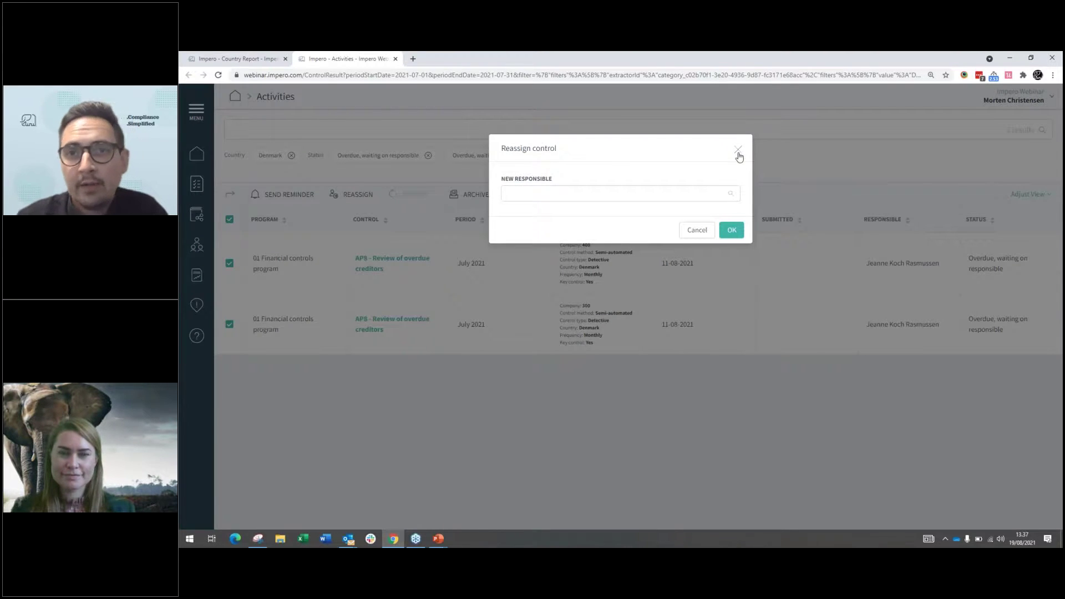
pyautogui.click(738, 150)
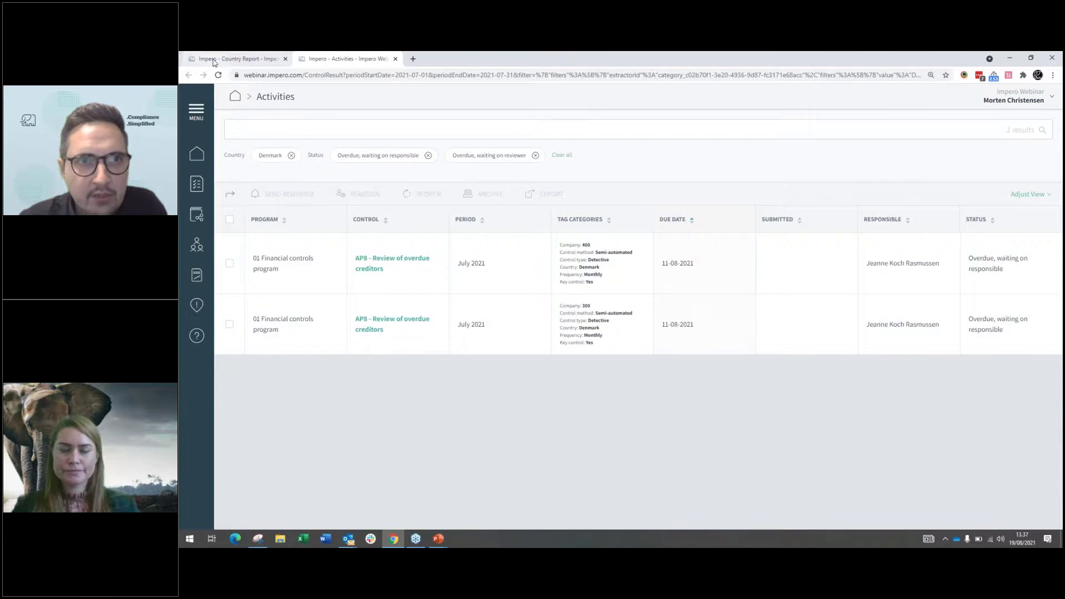
# - Return to the Country Report browser tab and go from there to the dashboard with the program overview
pyautogui.click(258, 60)
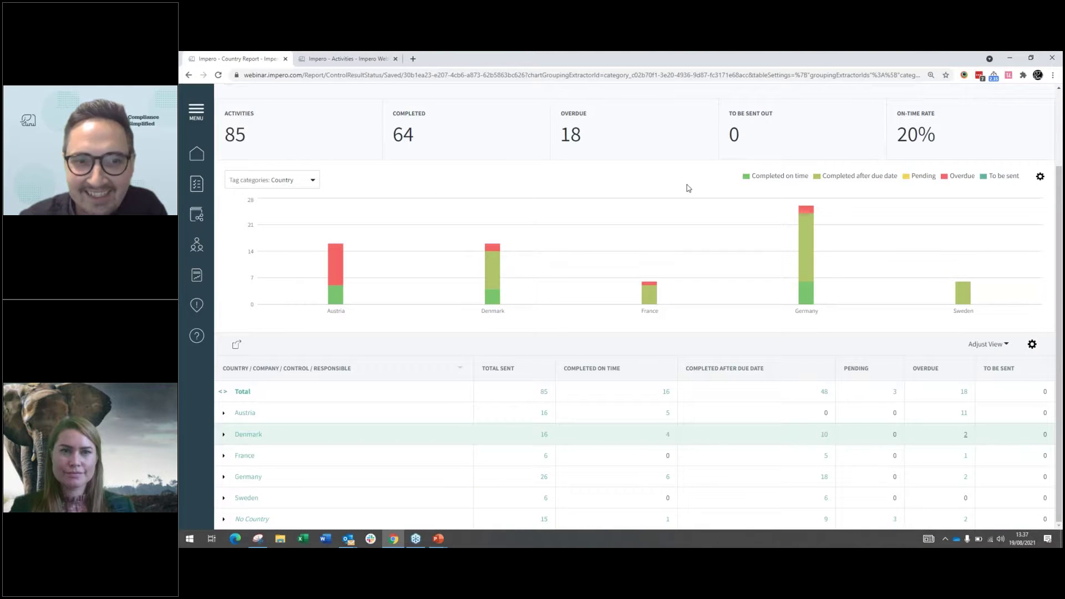
pyautogui.moveTo(692, 228)
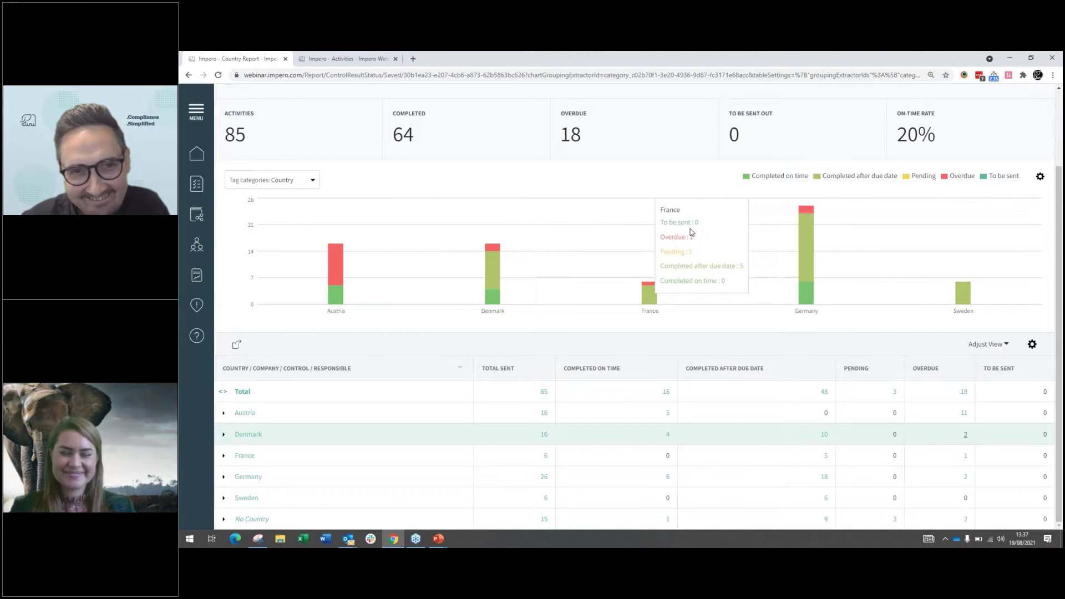
pyautogui.scroll(1, 860, 138)
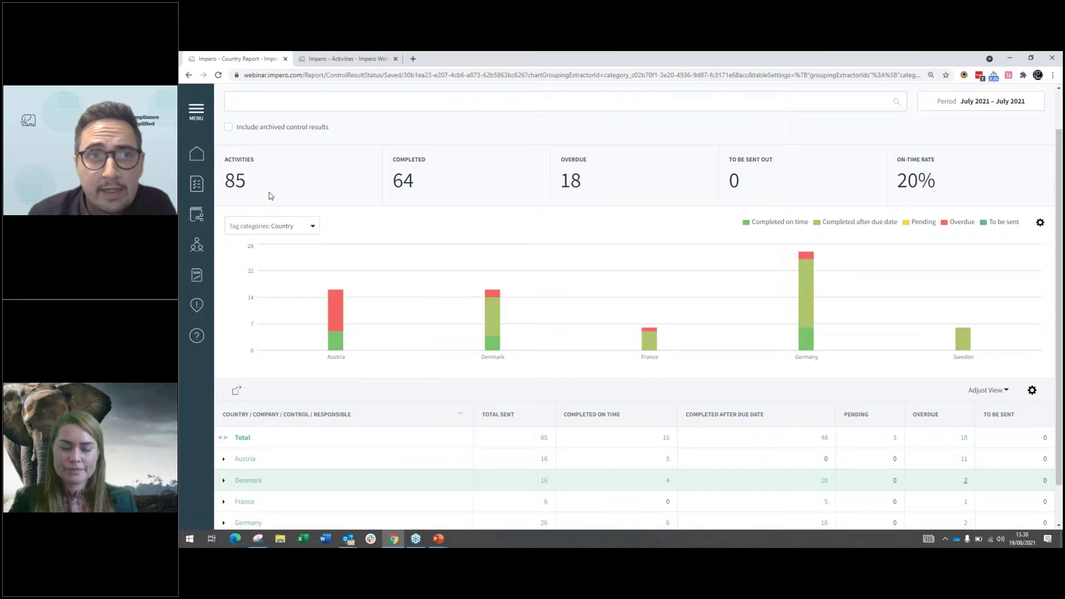
pyautogui.scroll(1, 267, 199)
pyautogui.click(201, 159)
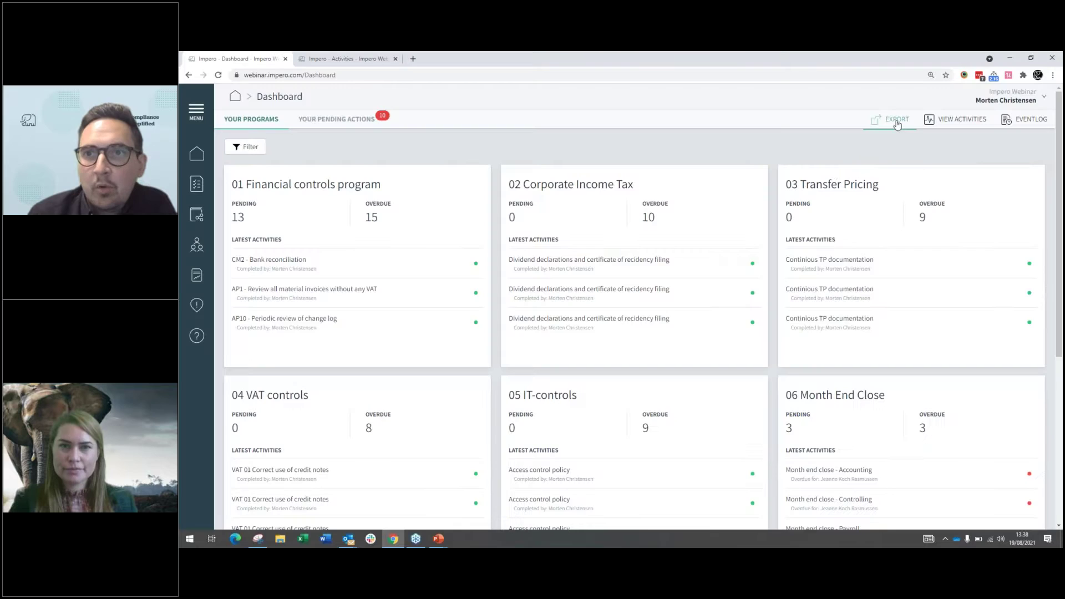
# - Bring up the dashboard's export options and close them without exporting
pyautogui.click(897, 121)
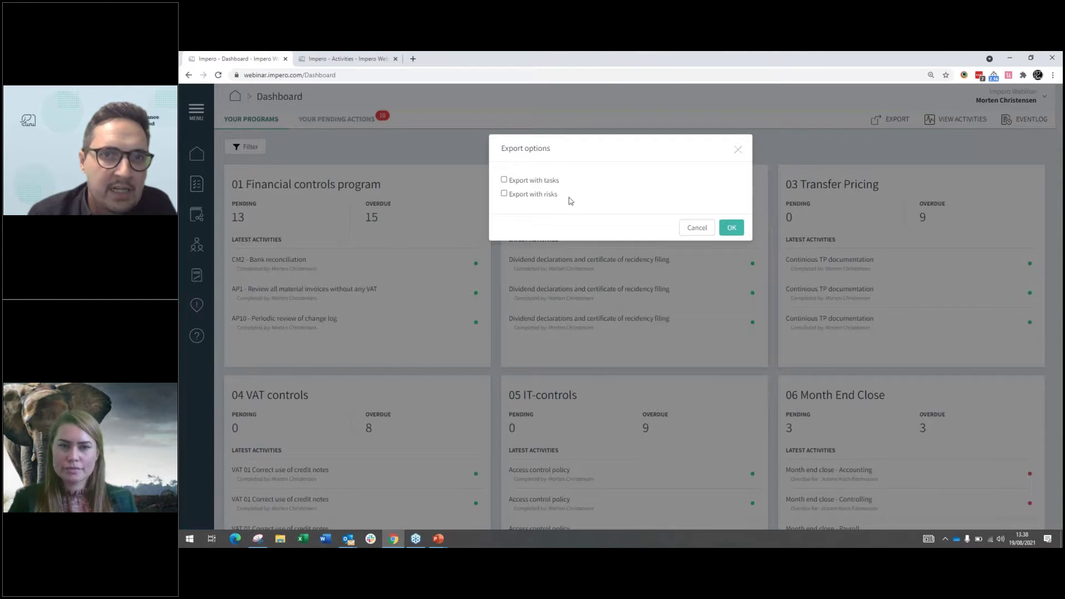
pyautogui.click(738, 152)
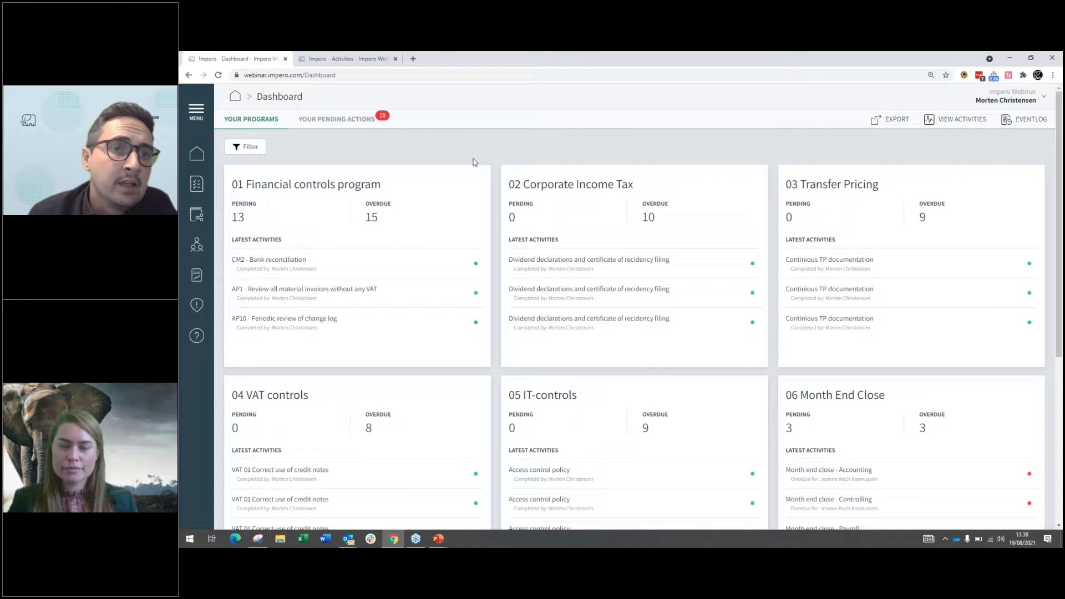
# - Open the activities list of the 01 Financial controls program and select all of its activities
pyautogui.click(278, 189)
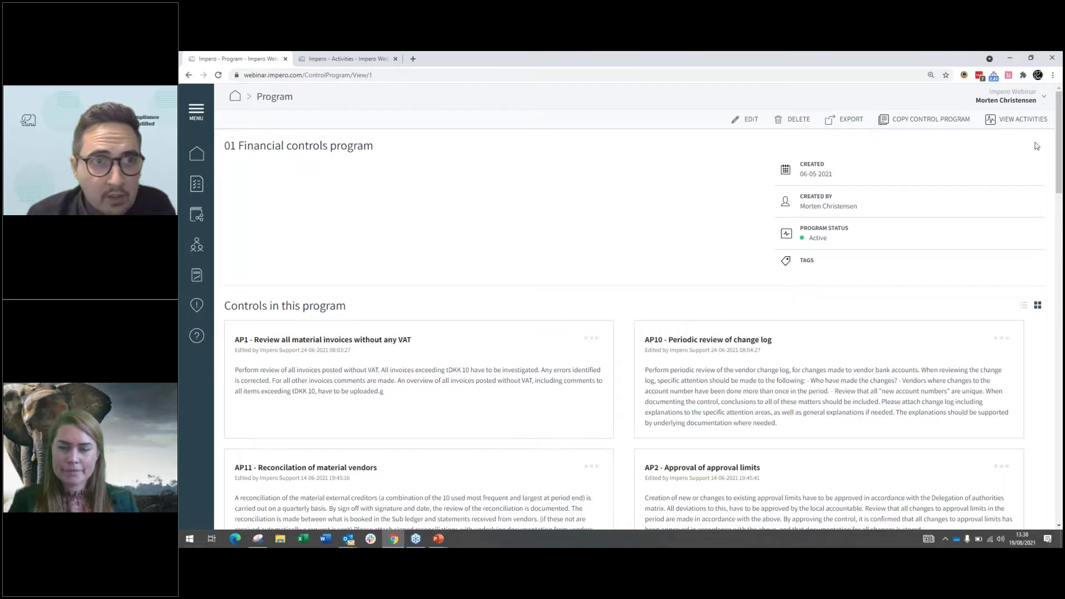
pyautogui.click(1012, 123)
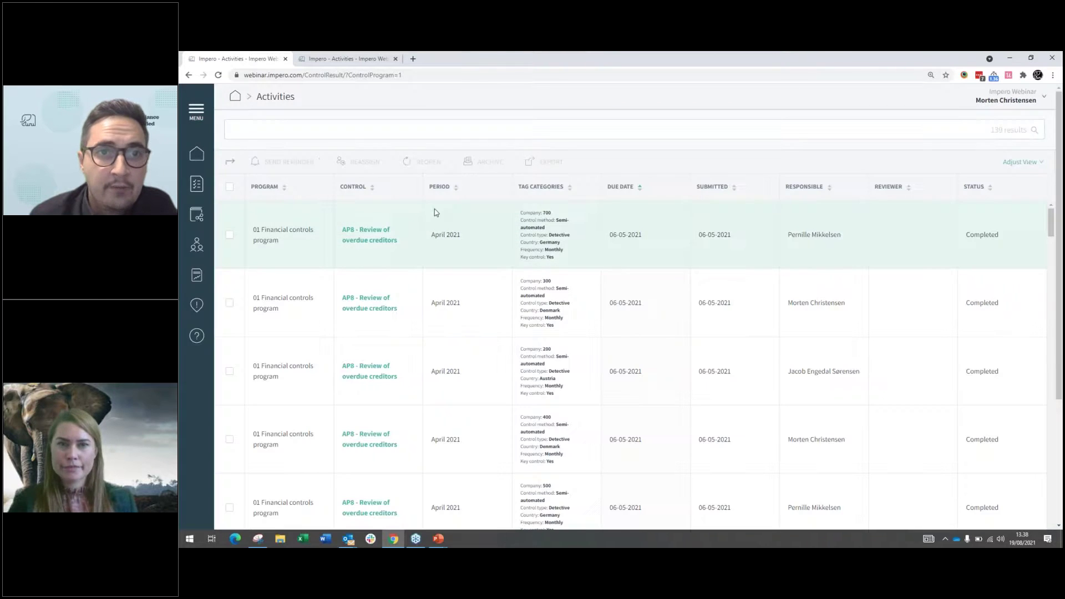
pyautogui.click(229, 187)
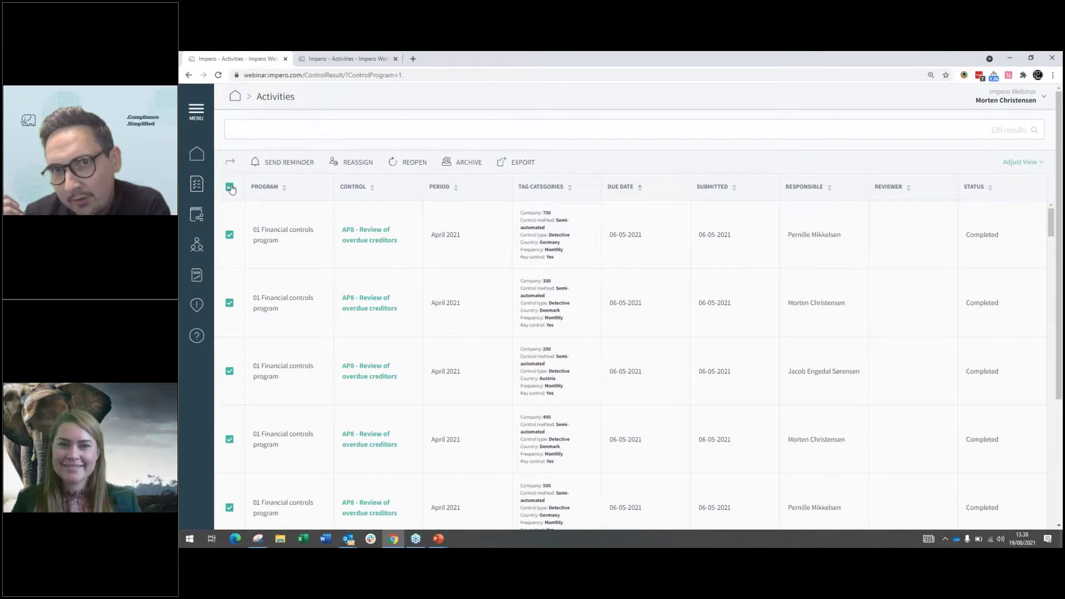
# - Return to the dashboard and close the other browser tab that holds the activities list
pyautogui.click(197, 155)
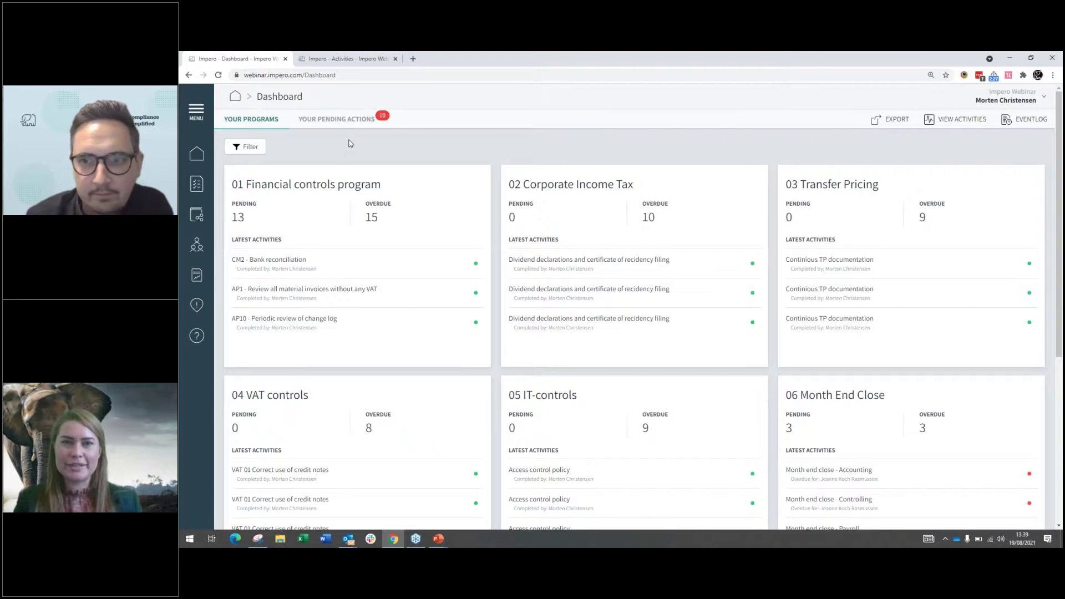
pyautogui.click(395, 59)
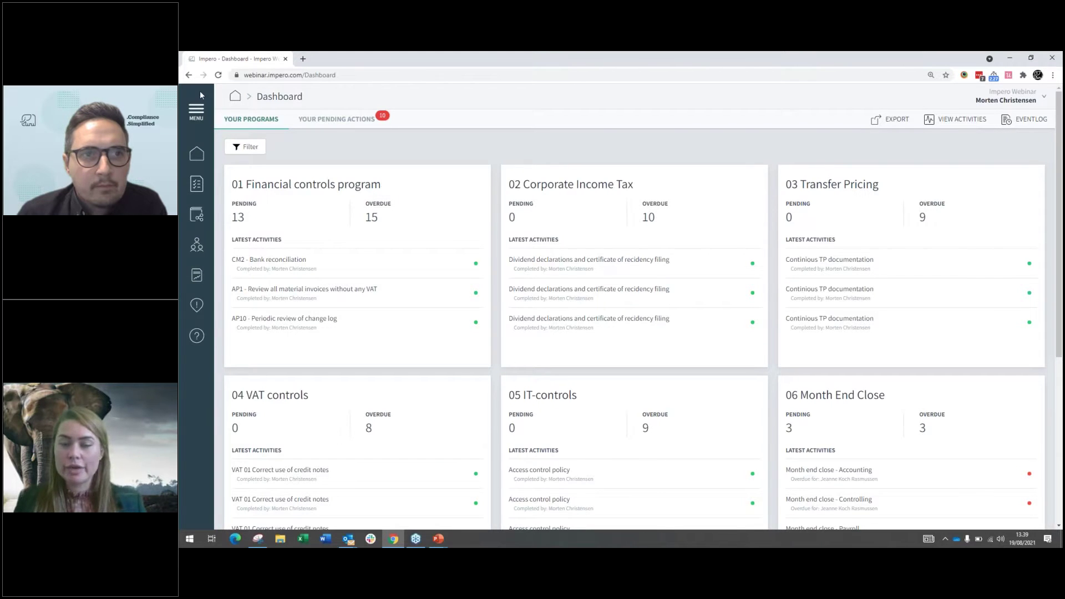
# - Open the saved Country Report, view the options for saving it as a new report and cancel without saving
pyautogui.click(197, 109)
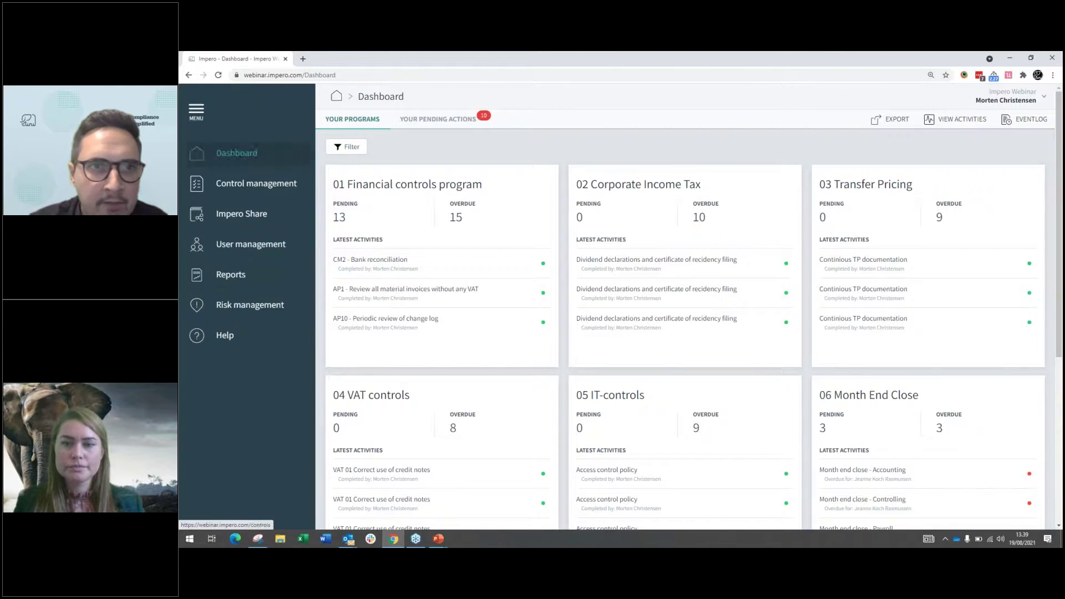
pyautogui.click(229, 277)
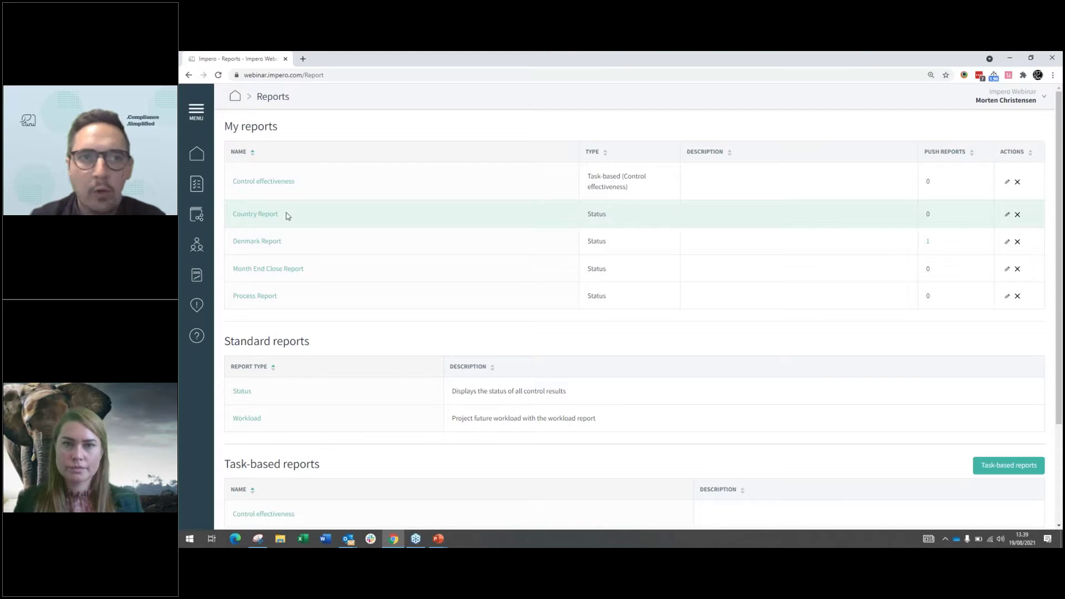
pyautogui.click(269, 217)
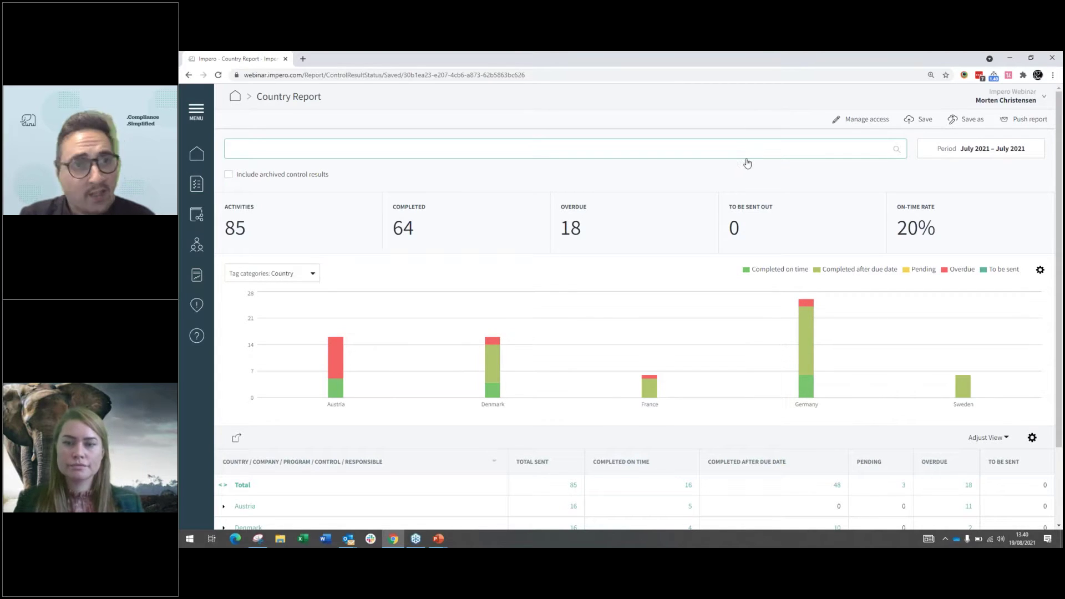
pyautogui.click(979, 127)
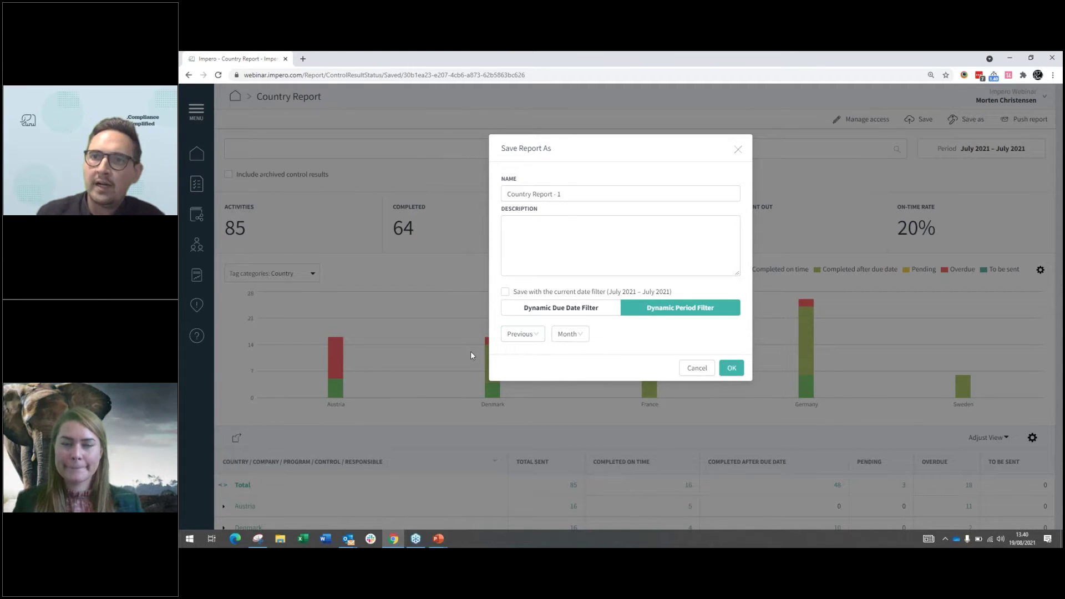
pyautogui.click(700, 367)
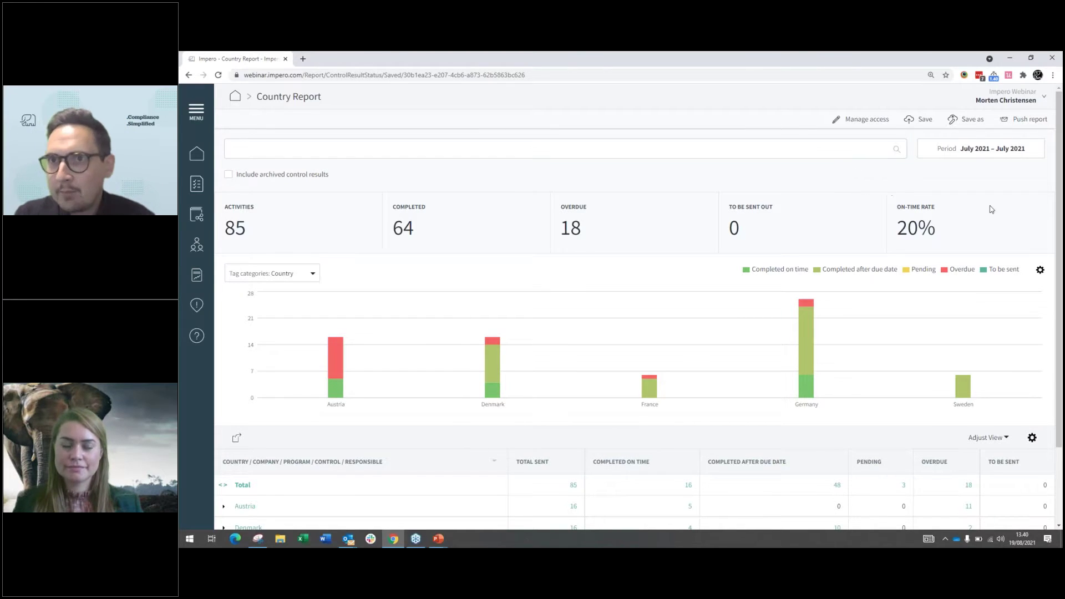
# - Start a push report for the Country Report and name it "Country report"
pyautogui.click(1020, 127)
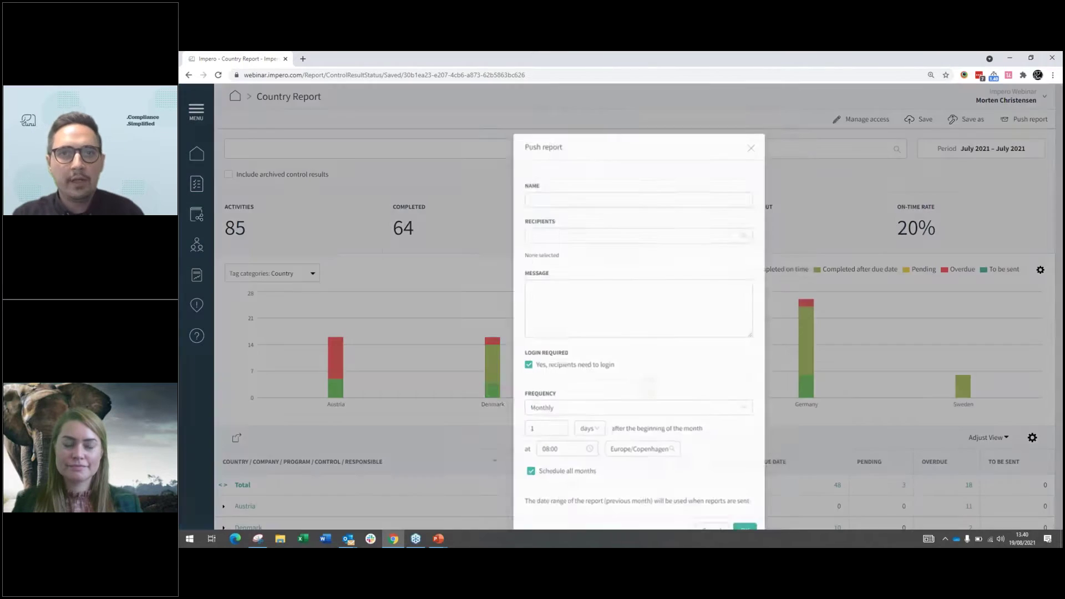
pyautogui.click(515, 158)
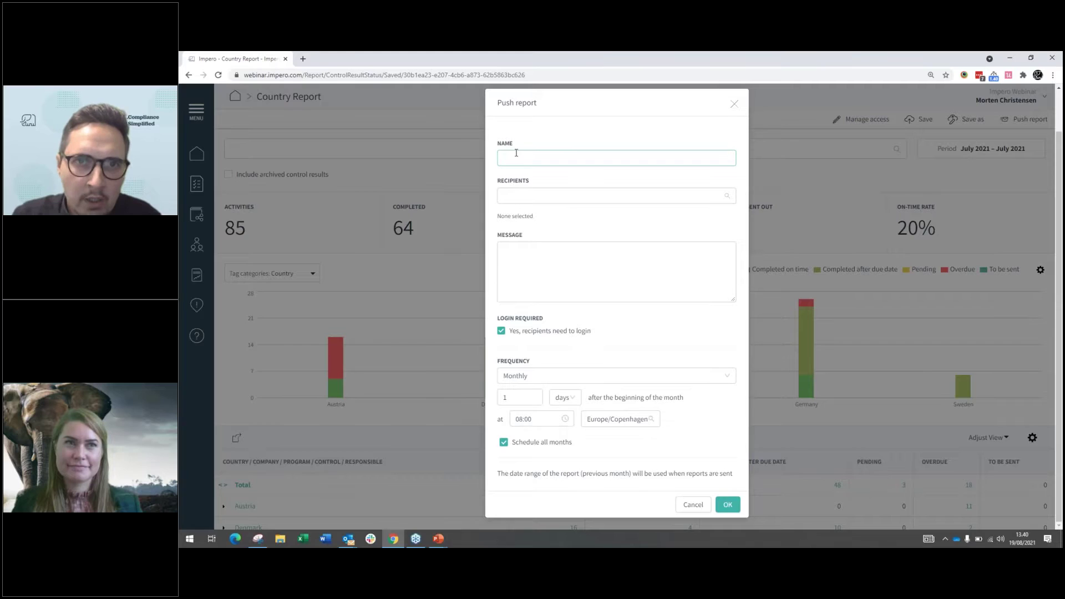
pyautogui.click(512, 157)
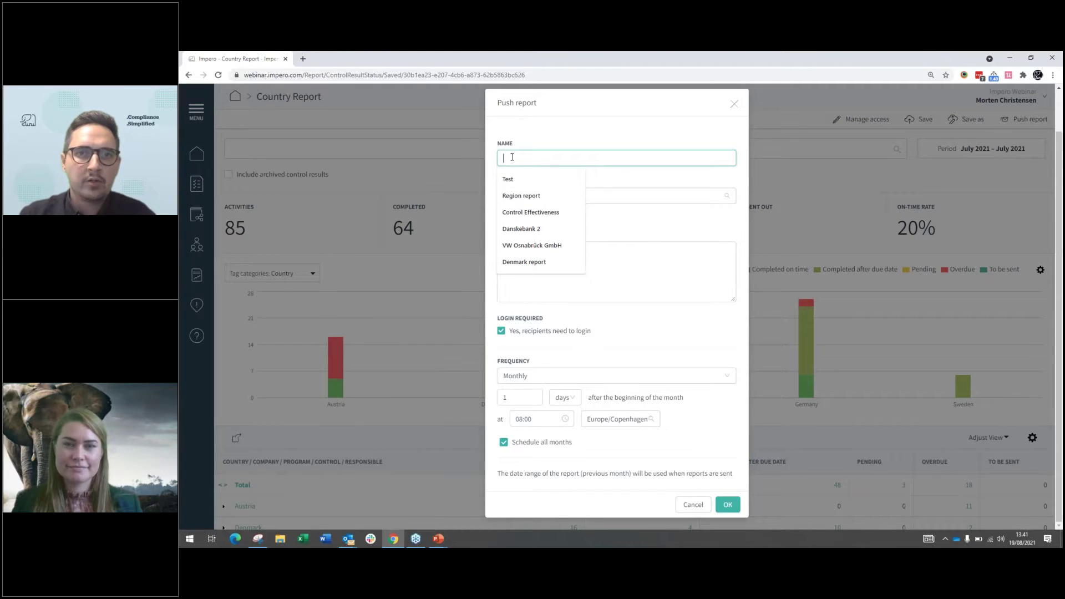
pyautogui.write('Country report')
pyautogui.press('Tab')
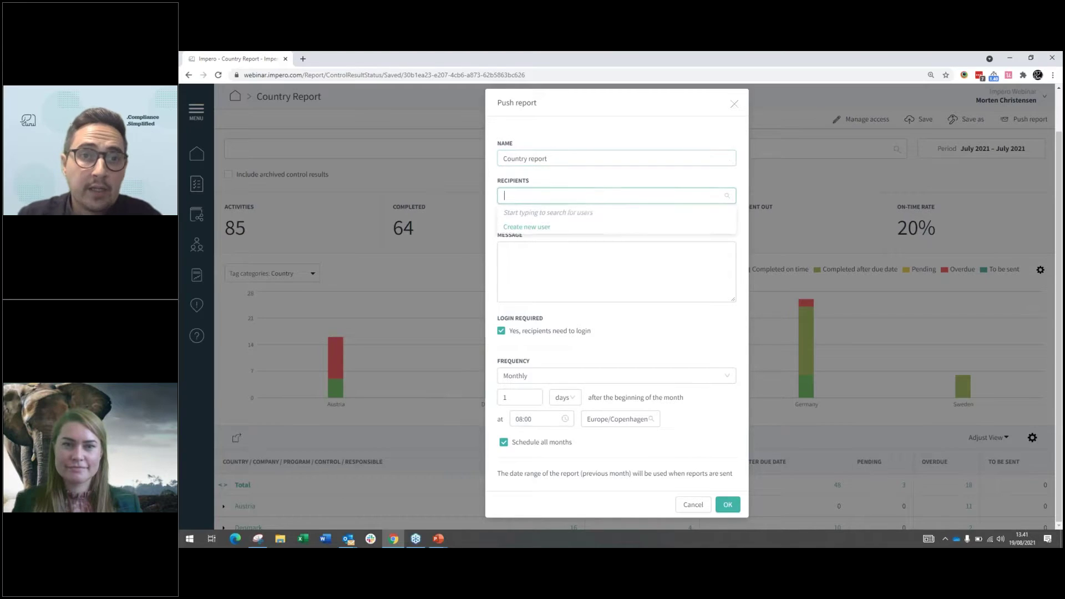
# - Add two existing users as recipients of the push report
pyautogui.write('jean')
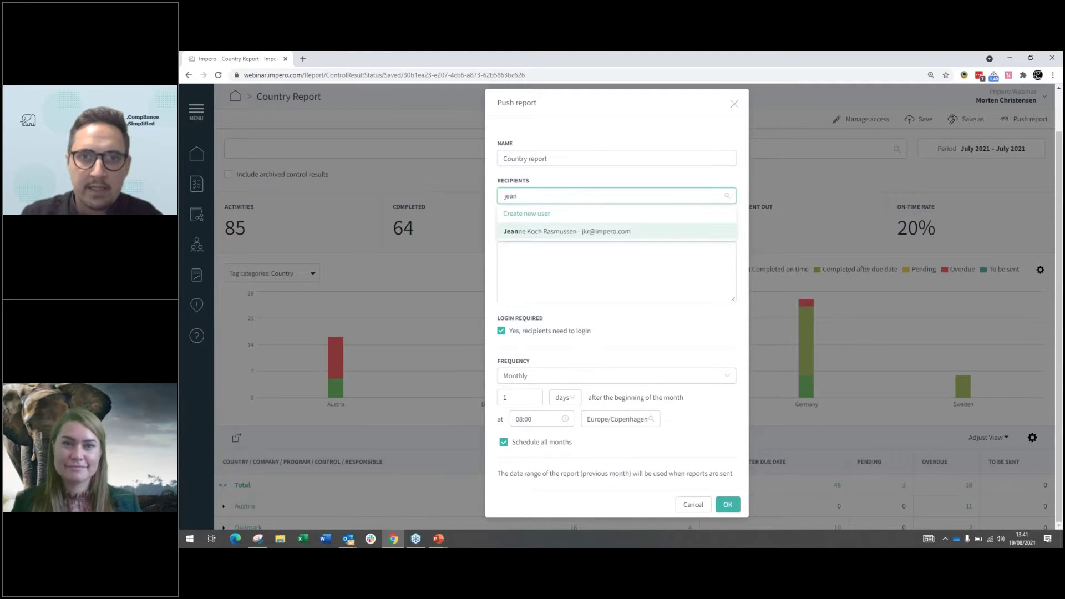
pyautogui.click(542, 231)
pyautogui.write('mc')
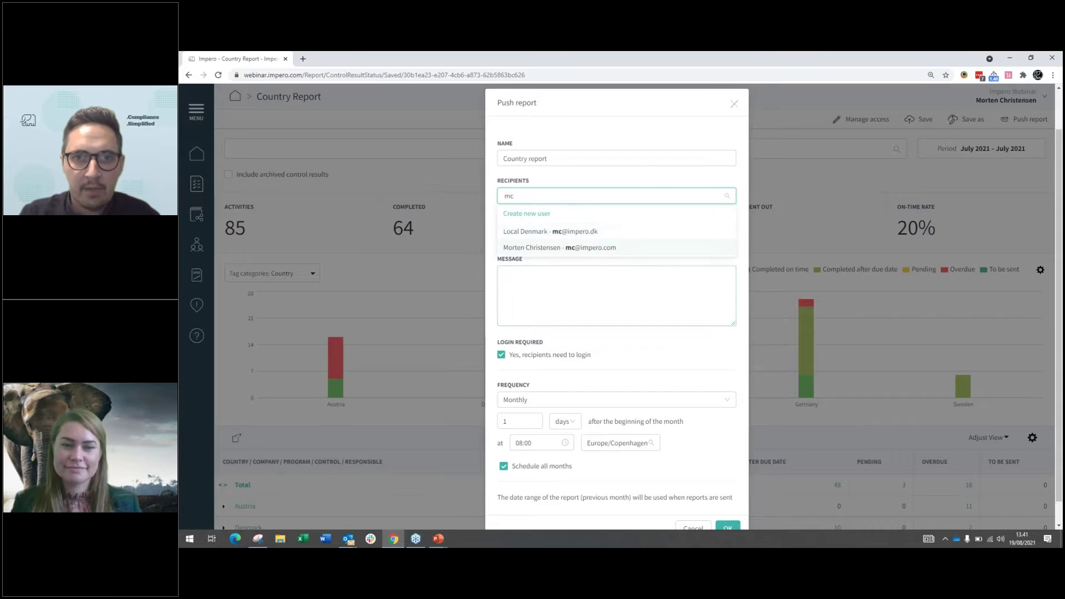
pyautogui.click(563, 250)
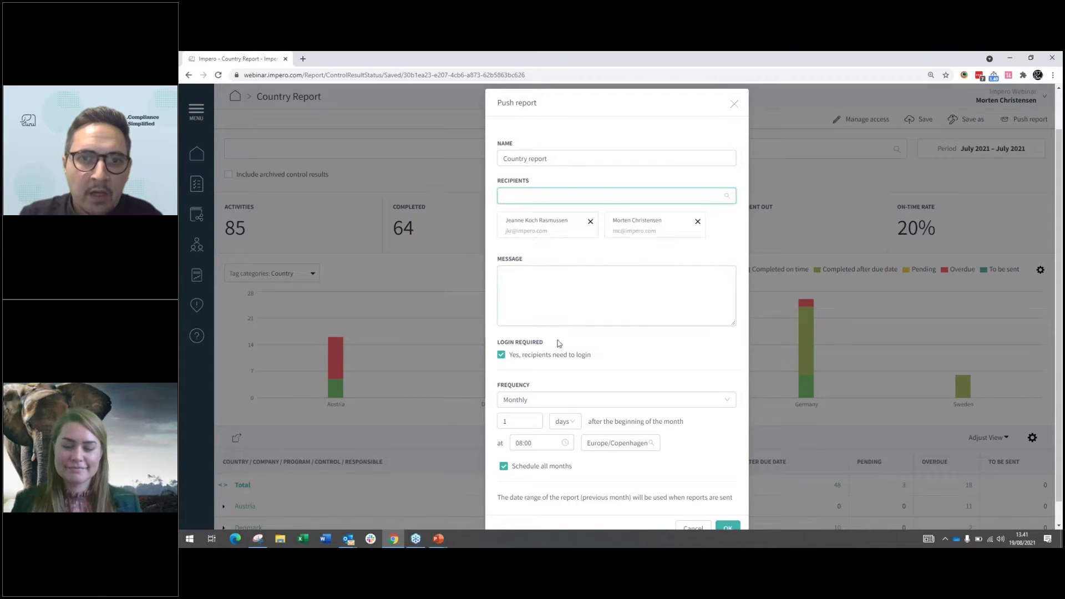
pyautogui.click(569, 306)
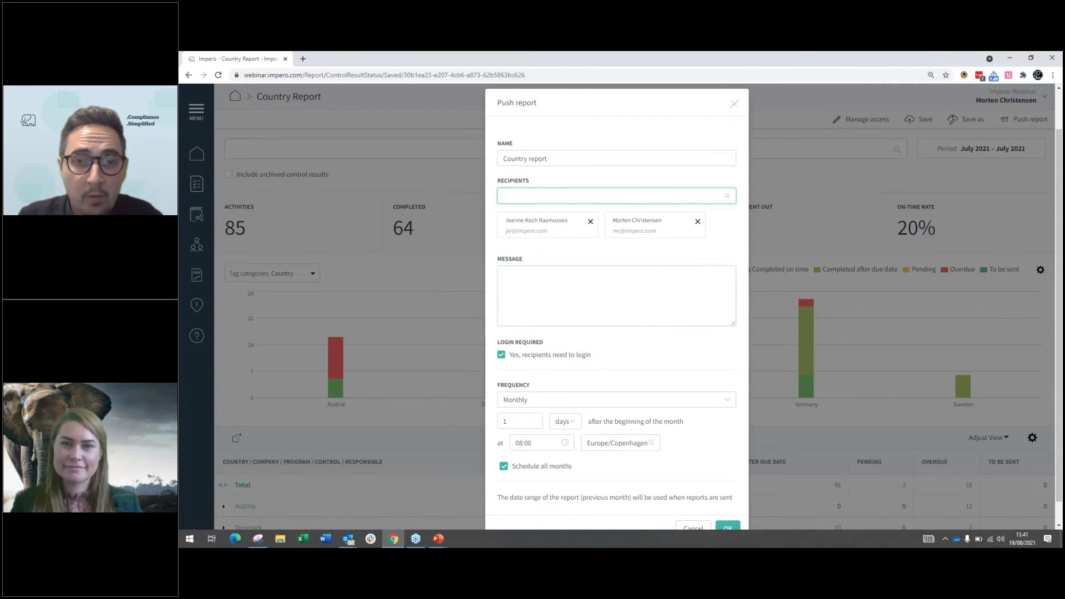
# - Set the monthly push report to go out 15 days after the beginning of the month, and close the dialog without saving
pyautogui.click(516, 421)
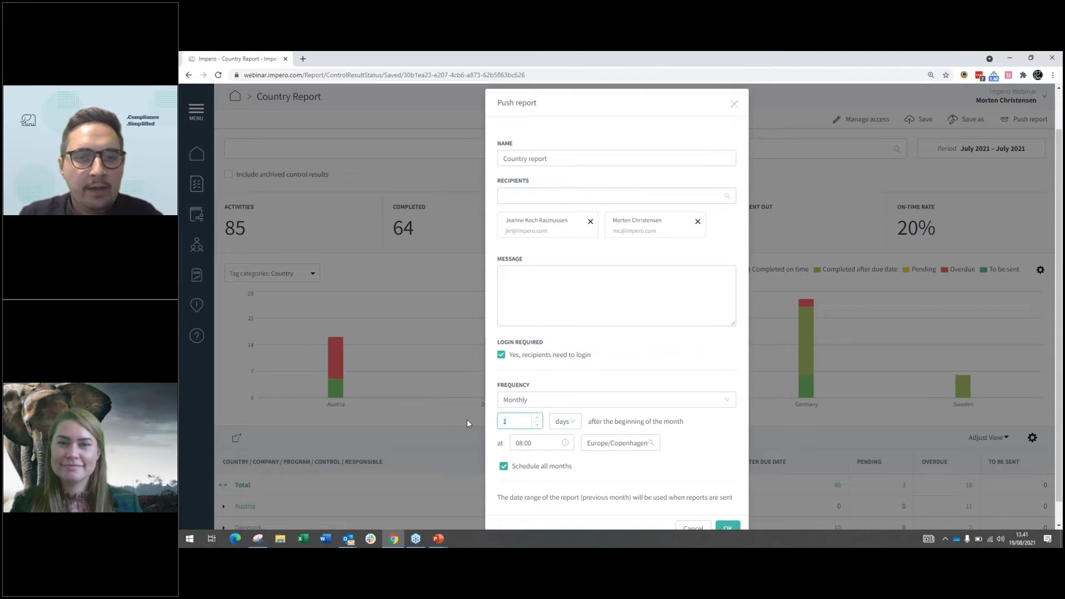
pyautogui.write('5')
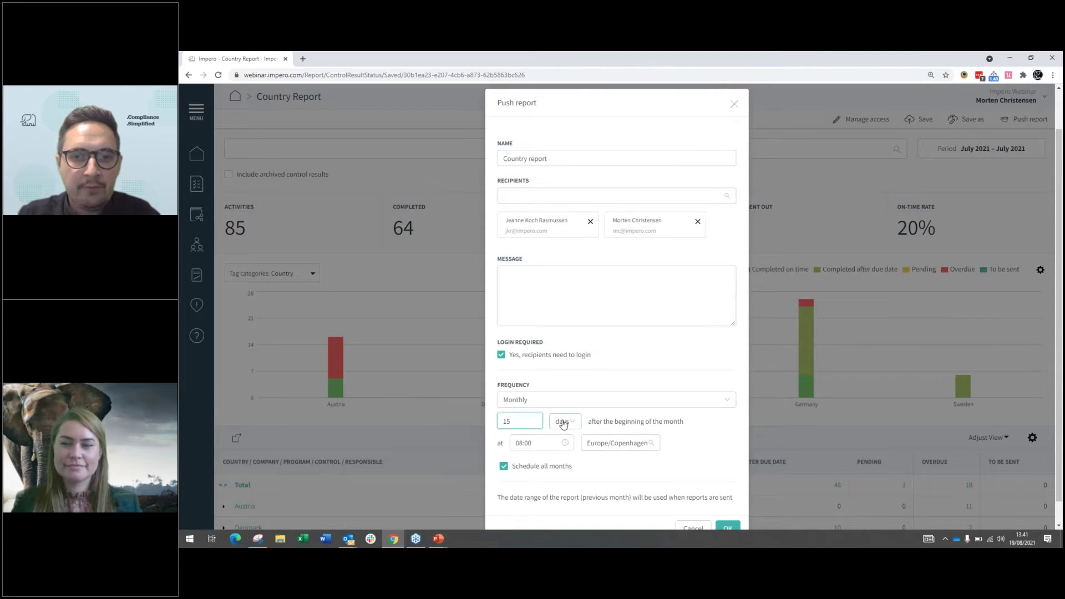
pyautogui.click(564, 422)
pyautogui.click(562, 441)
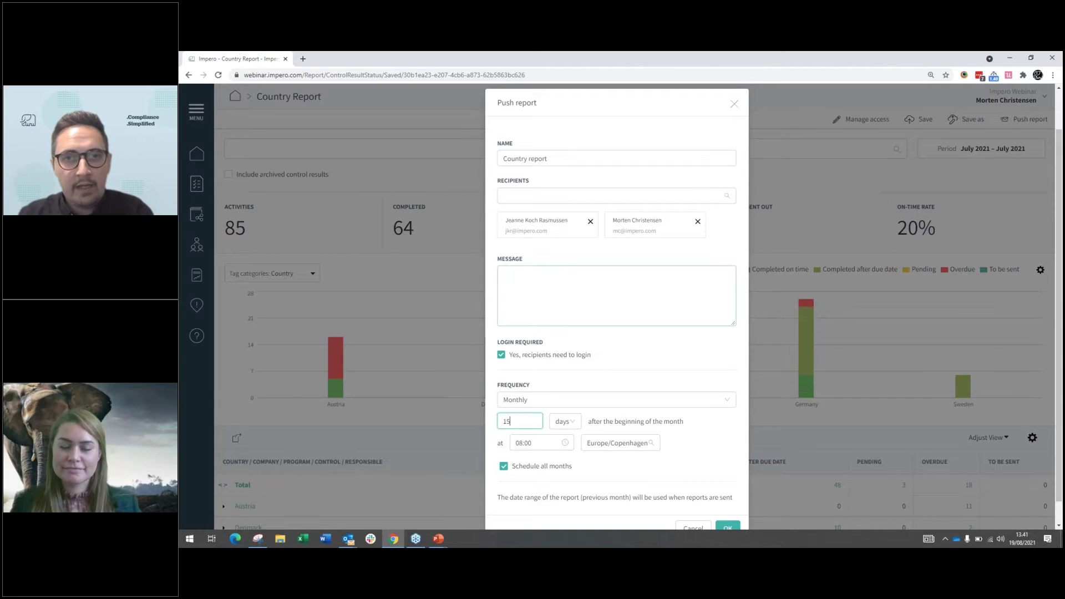
pyautogui.click(734, 105)
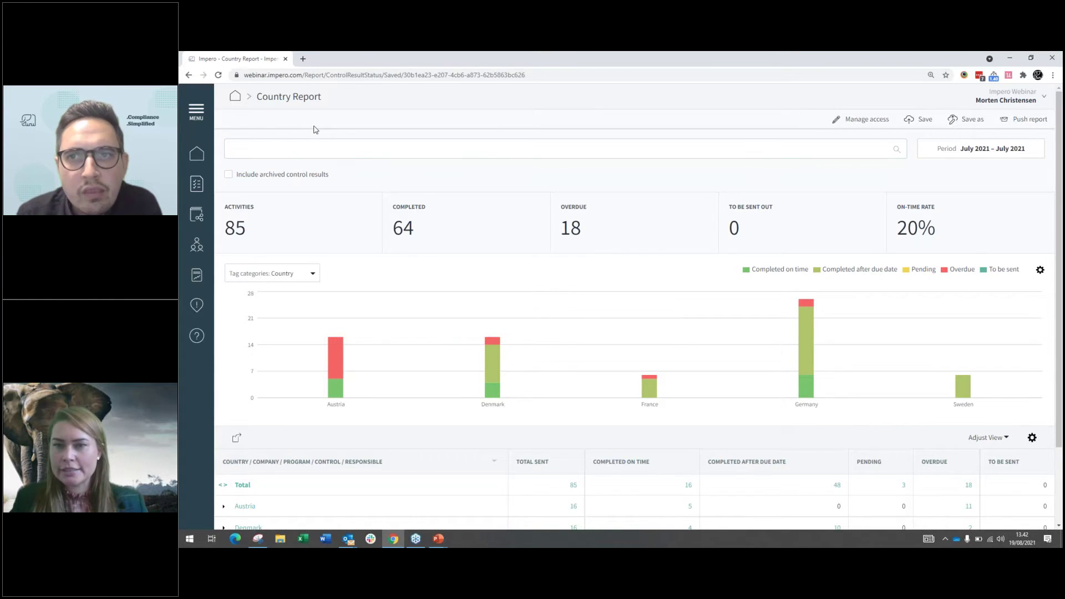
# - In user management, open the user who is both Administrator and Risk manager and review their details, notification settings and roles
pyautogui.click(200, 114)
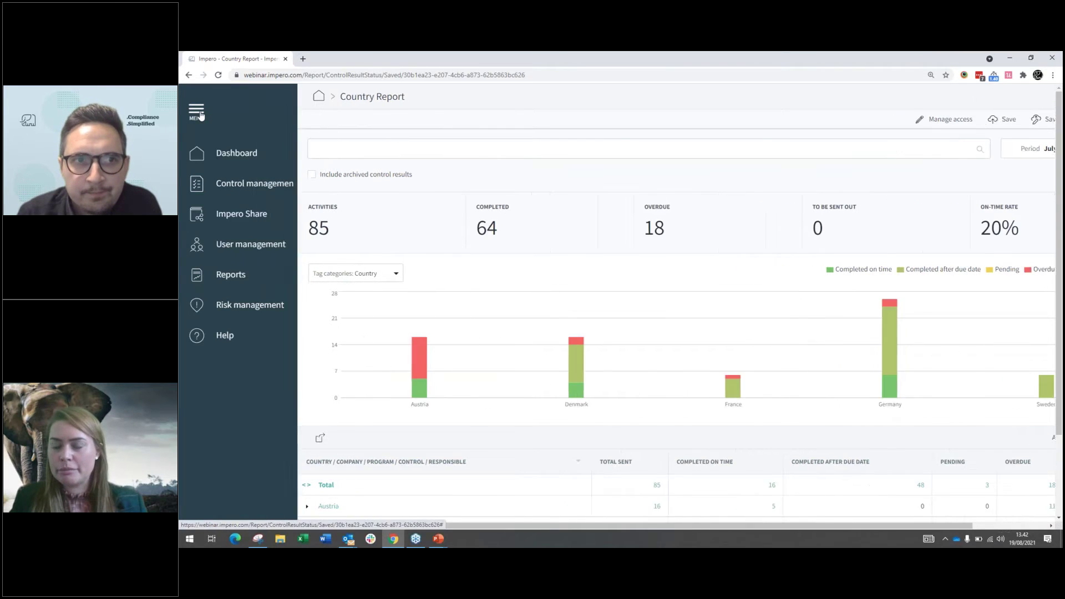
pyautogui.click(259, 249)
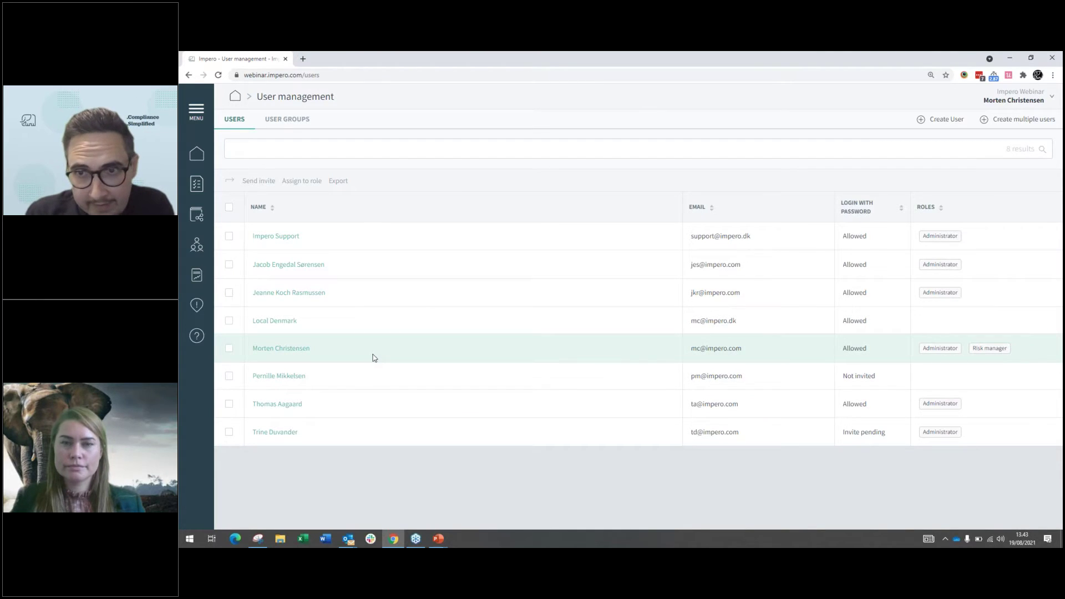
pyautogui.moveTo(947, 354)
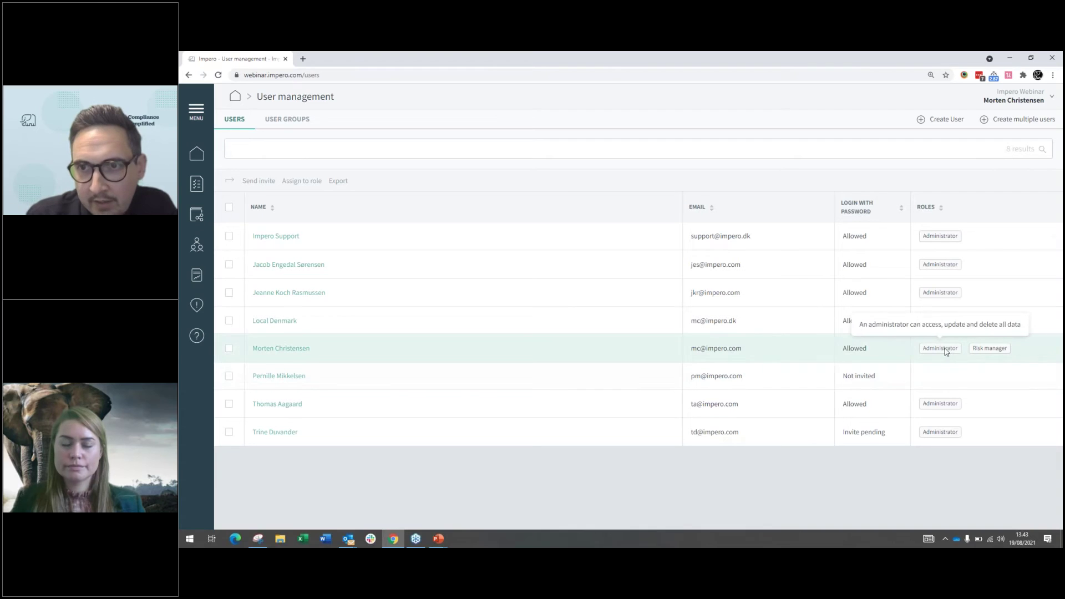
pyautogui.click(265, 346)
pyautogui.scroll(-2, 804, 374)
pyautogui.scroll(-1, 807, 373)
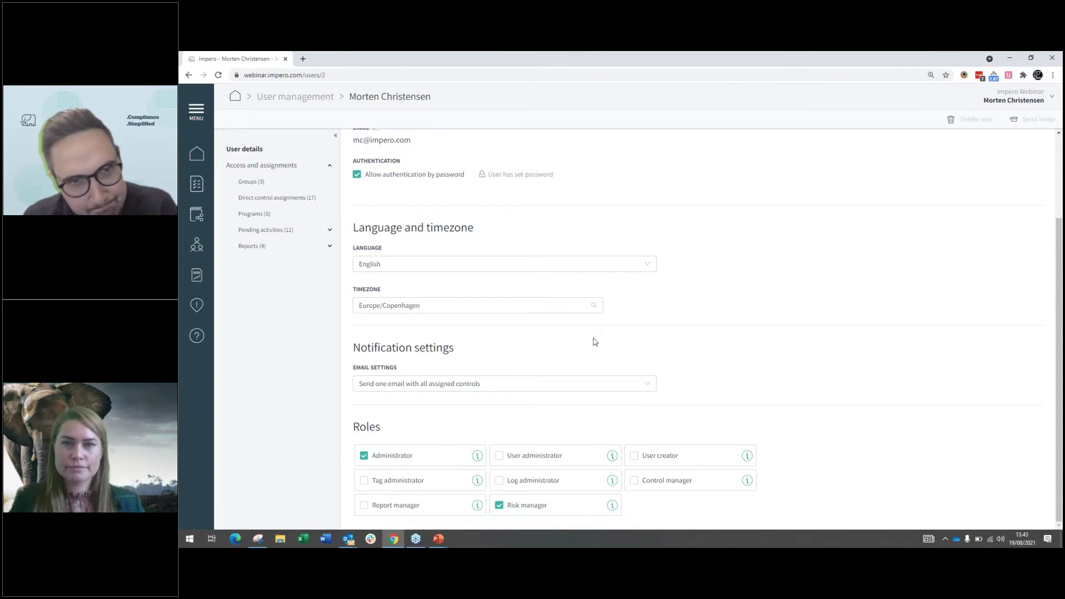
pyautogui.scroll(2, 482, 300)
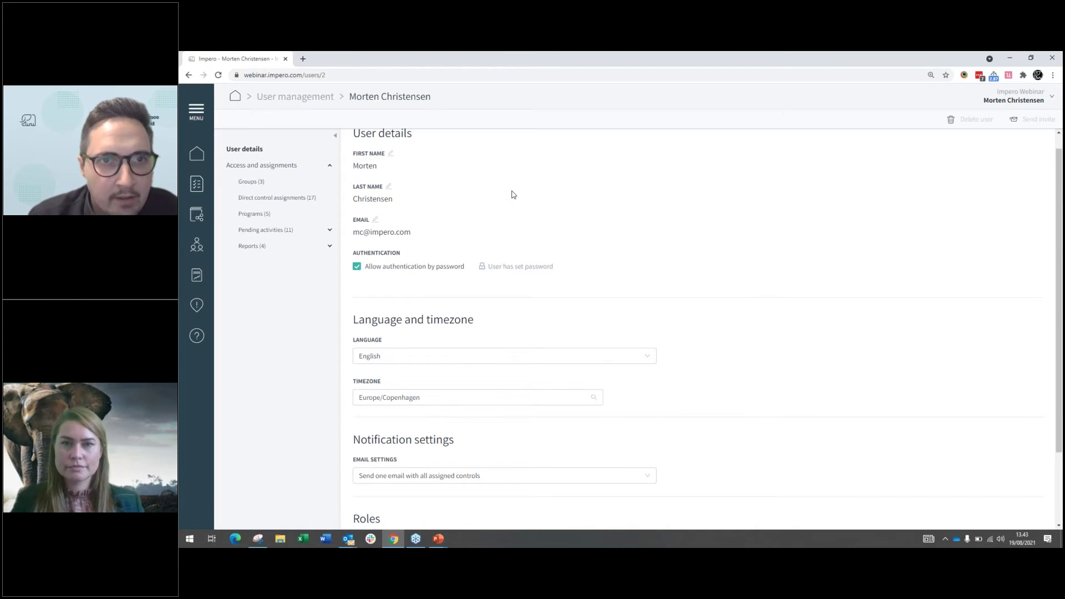
pyautogui.scroll(1, 514, 188)
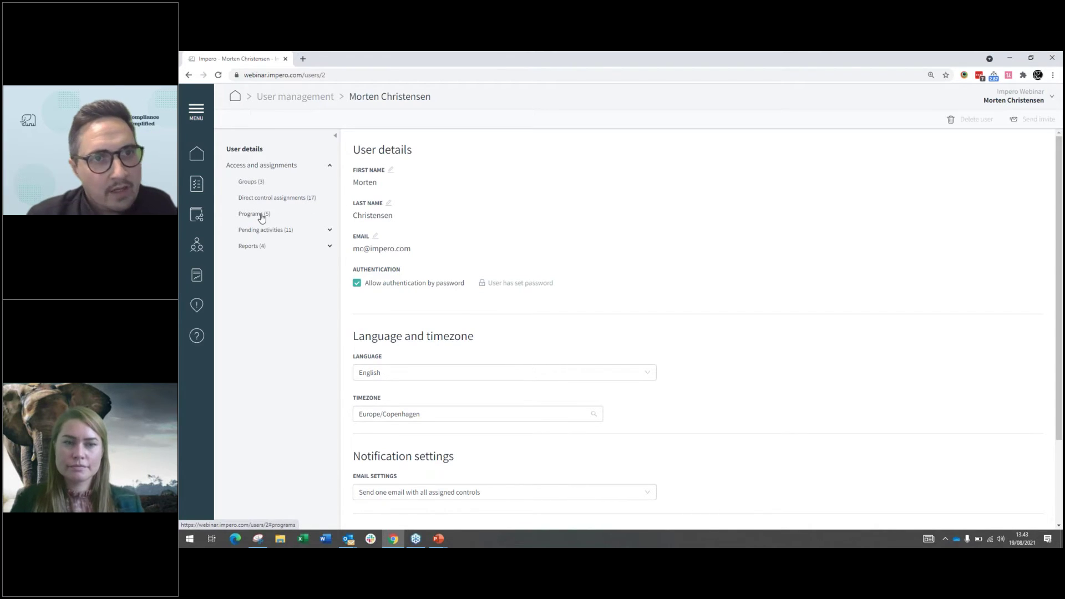
# - Expand the user's pending activities and reports under access and assignments, and open their direct control assignments
pyautogui.click(319, 233)
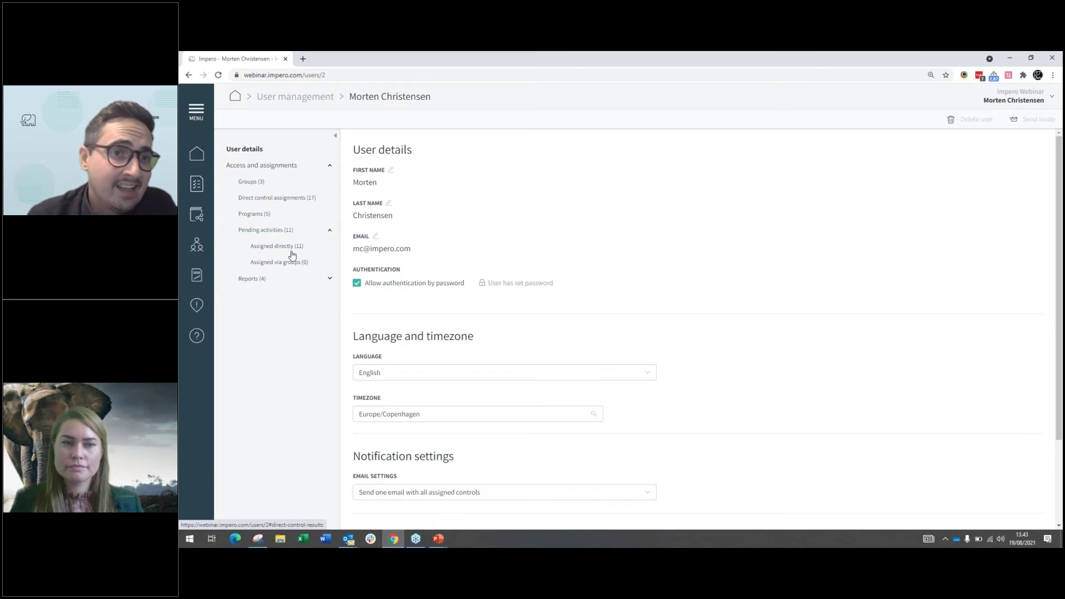
pyautogui.click(329, 279)
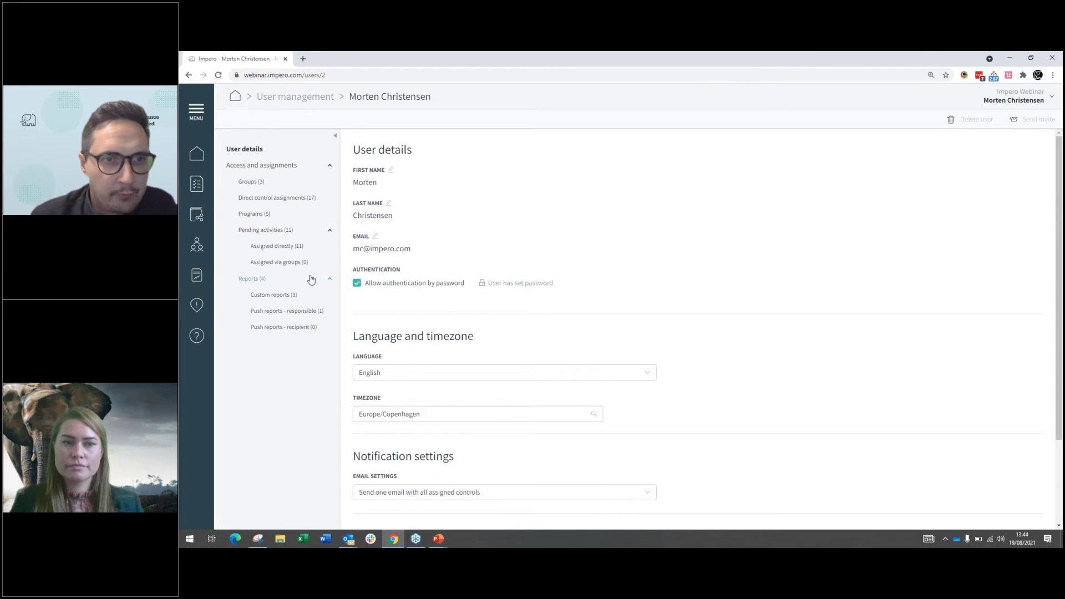
pyautogui.click(284, 198)
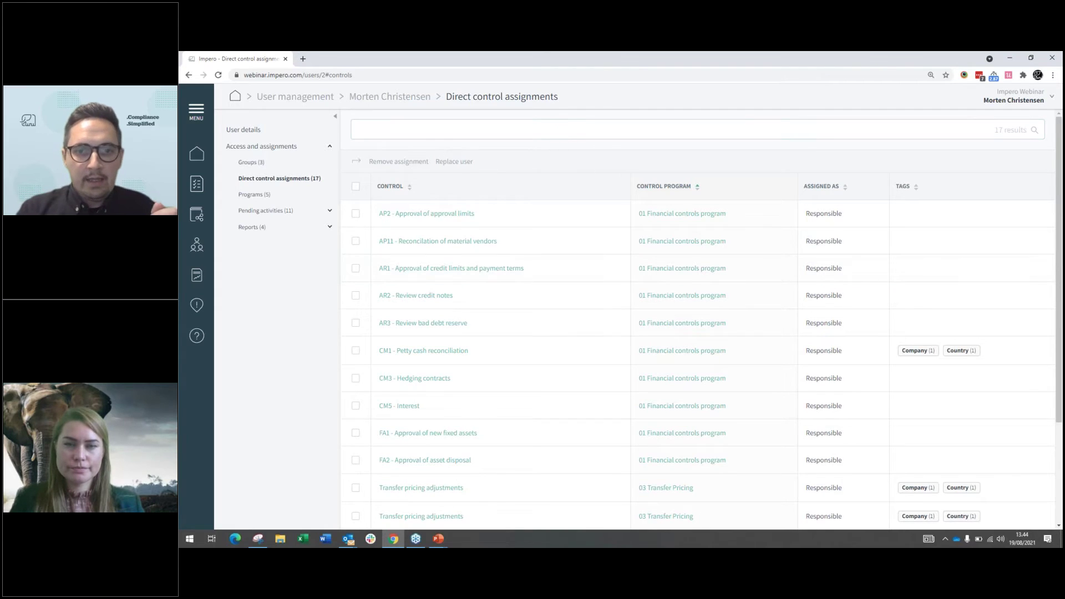
# - Filter the user's direct control assignments by the 03 Transfer Pricing control program
pyautogui.click(430, 137)
pyautogui.write('tr')
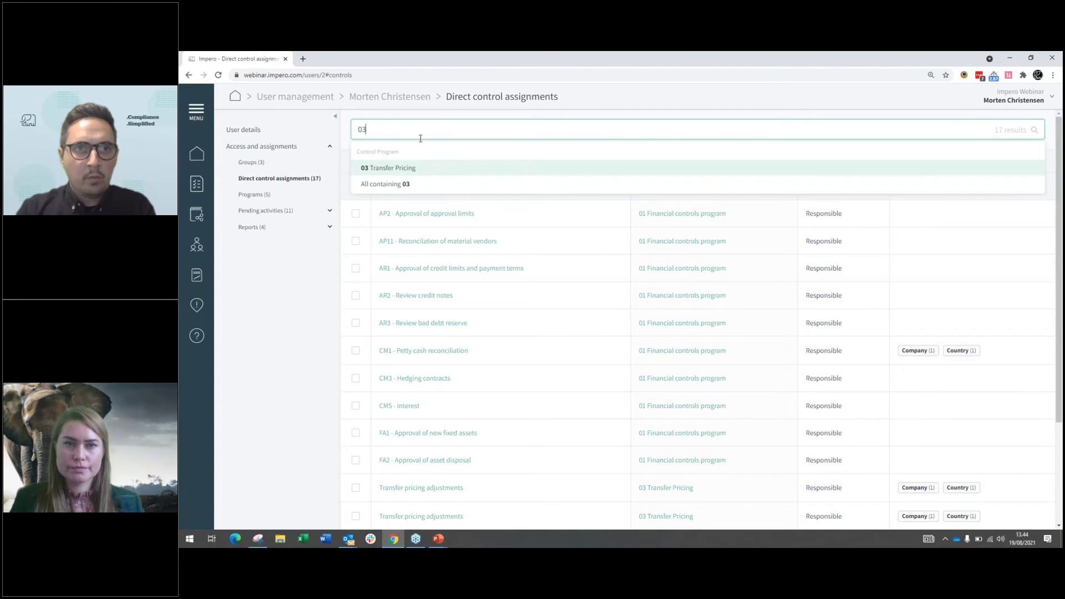
pyautogui.click(418, 171)
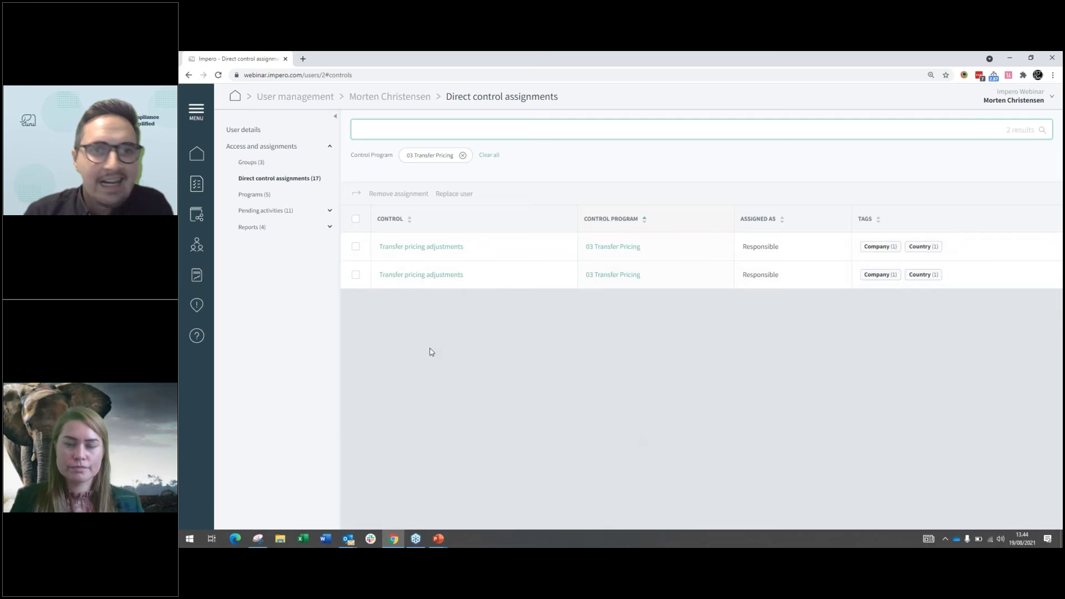
# - Select both Transfer pricing adjustments assignments and replace the responsible user with a different existing user
pyautogui.click(356, 220)
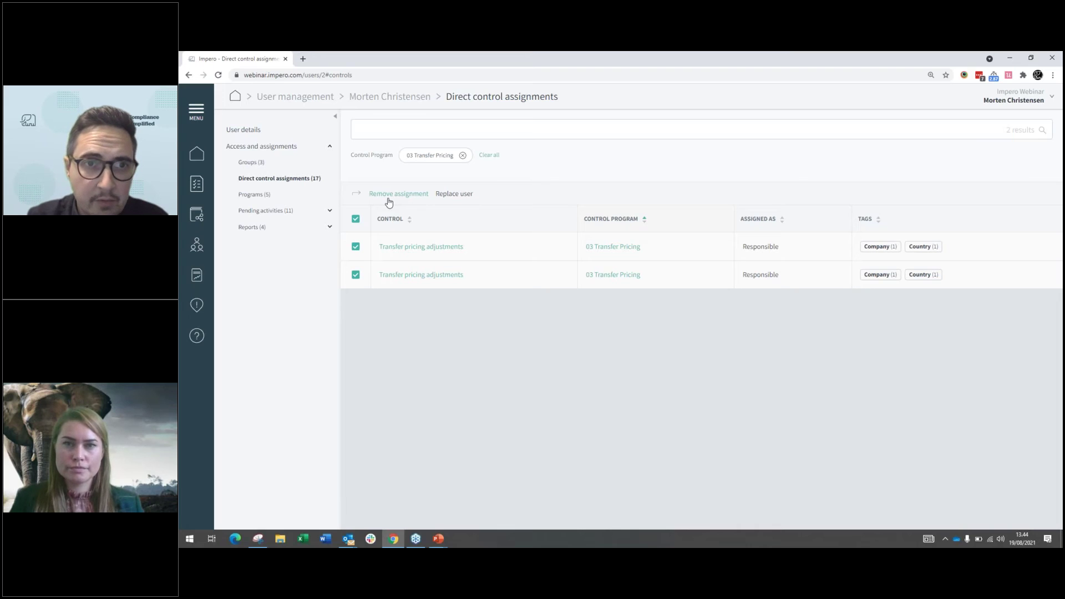
pyautogui.click(460, 196)
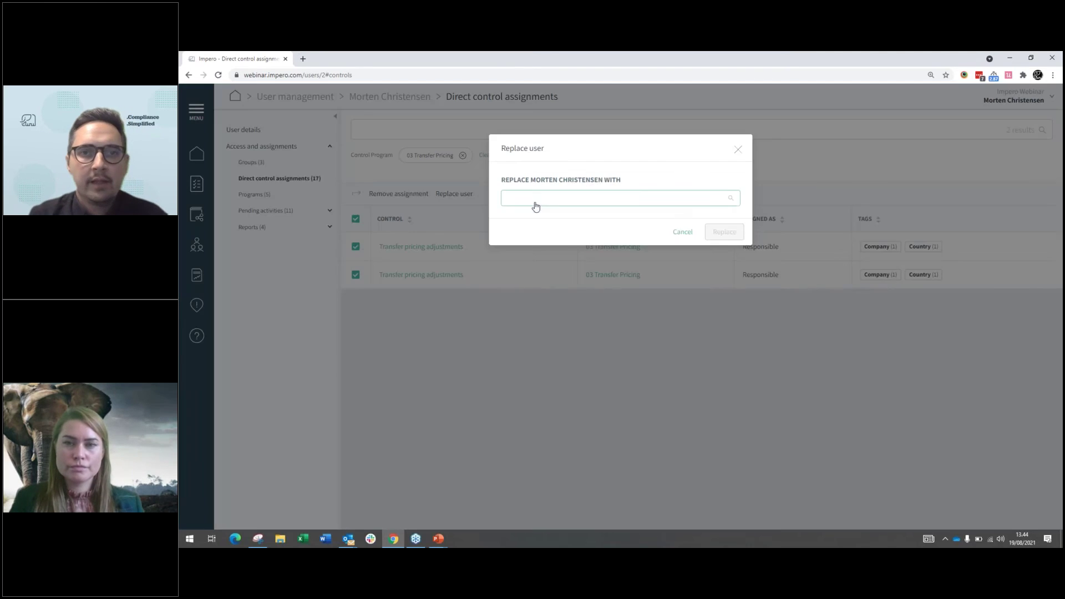
pyautogui.write('jean')
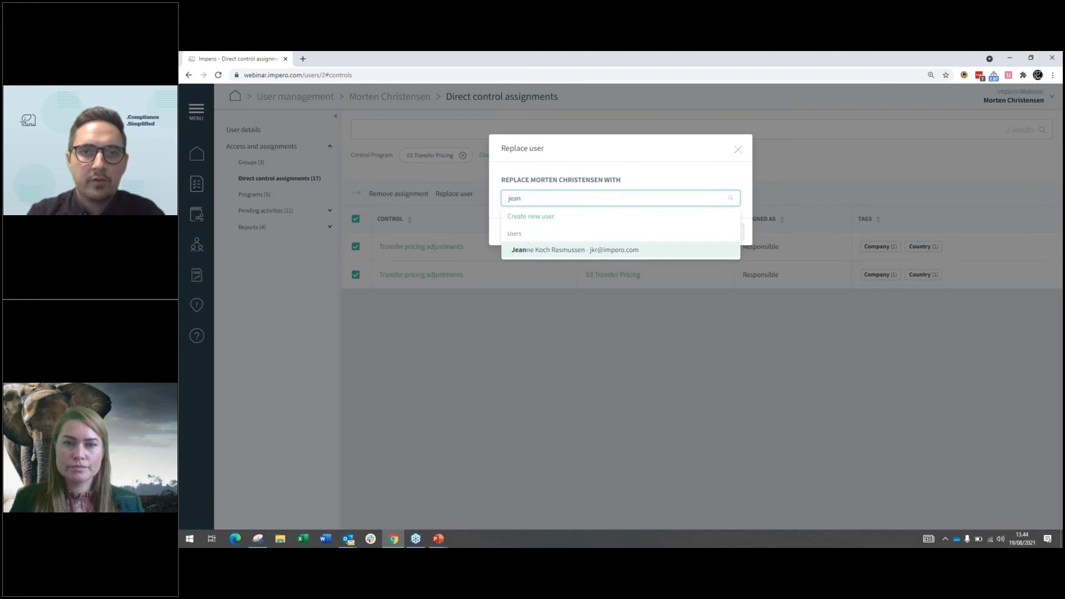
pyautogui.click(561, 250)
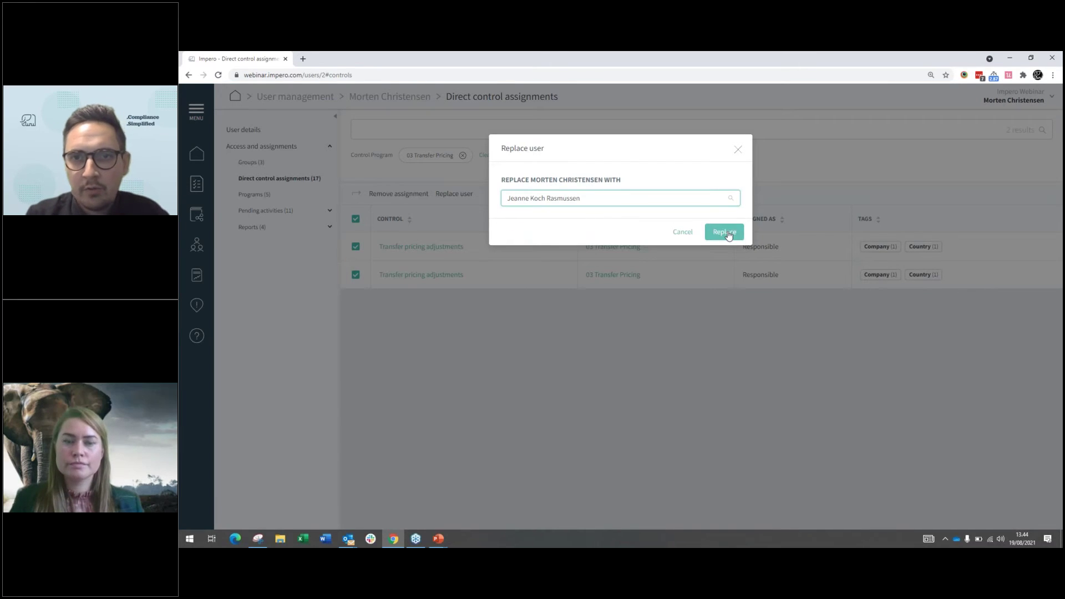
pyautogui.click(725, 232)
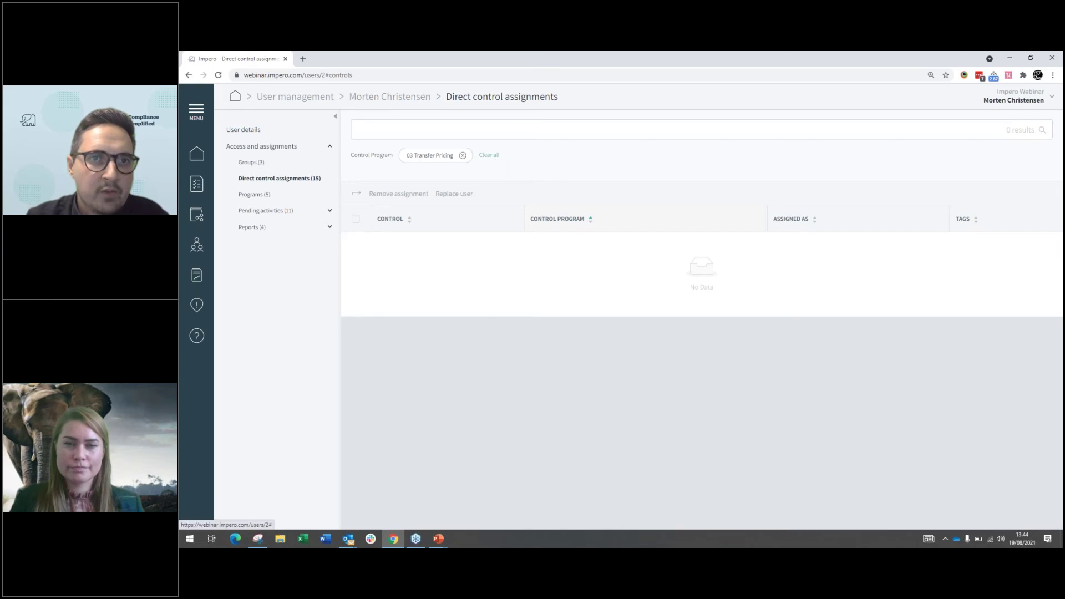
# - Clear the control program filter, and select all the user's direct control assignments before deselecting them again
pyautogui.click(489, 154)
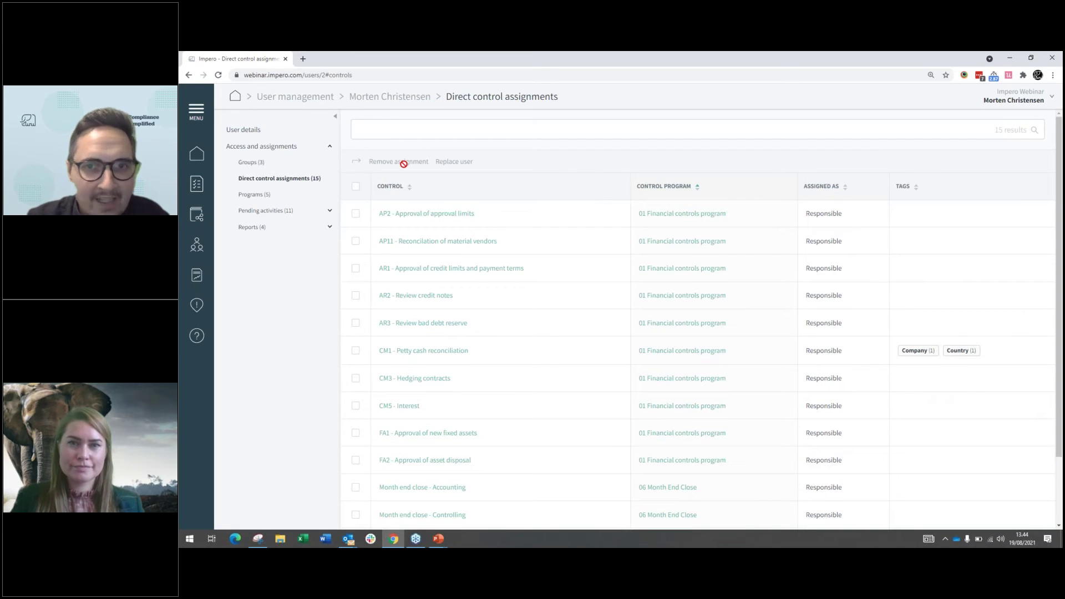
pyautogui.click(356, 186)
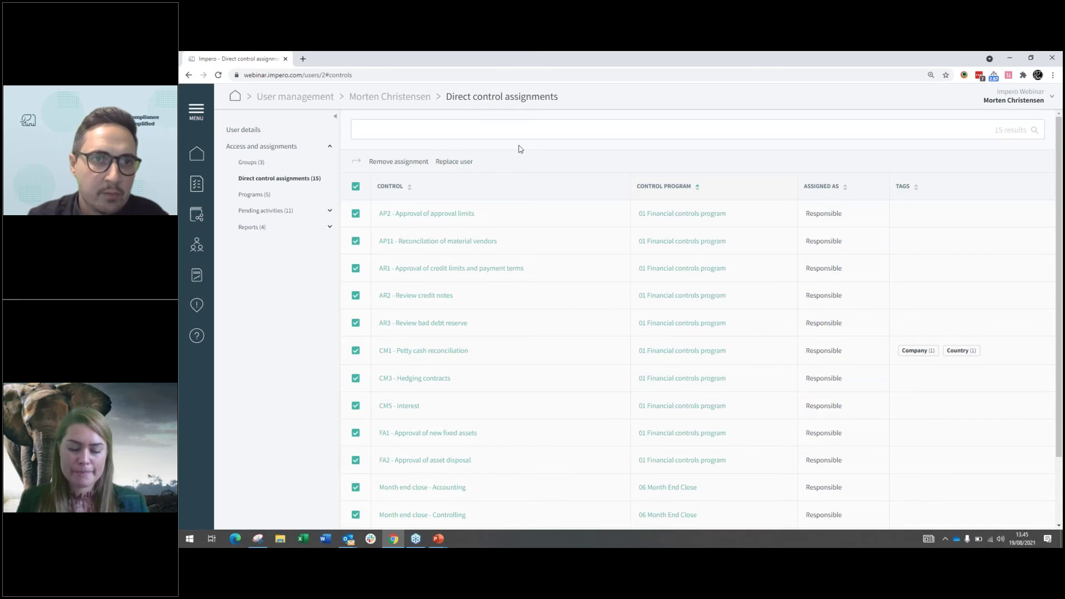
pyautogui.click(356, 187)
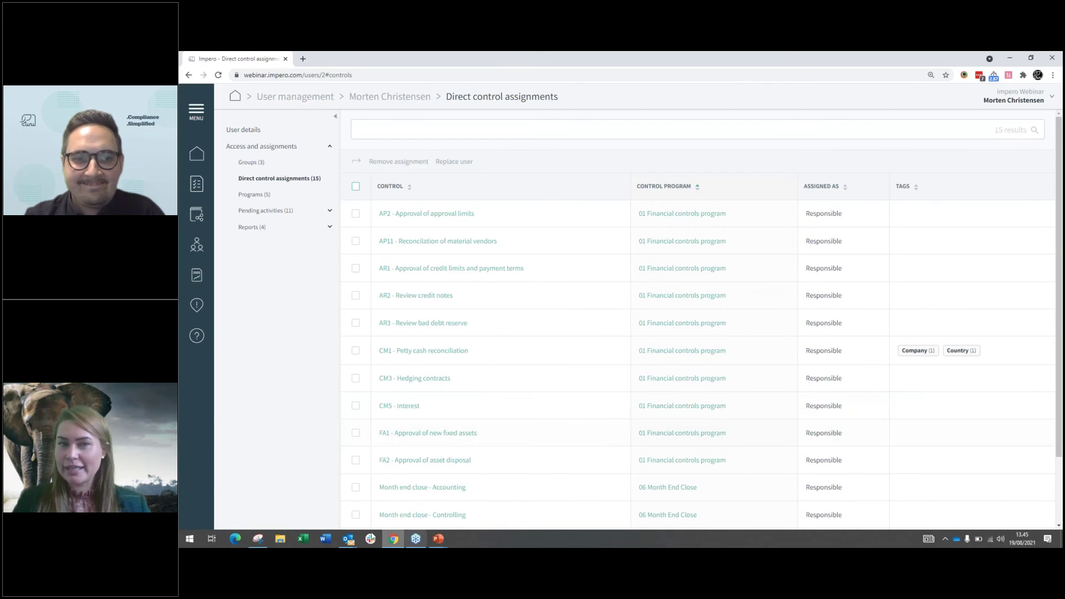
# - Switch to the Agenda_Webinar 19.08.21 slide show in PowerPoint and advance to the Questions slide
pyautogui.hotkey('alt', 'Tab')
pyautogui.hotkey('alt', 'Tab')
pyautogui.hotkey('alt', 'Tab')
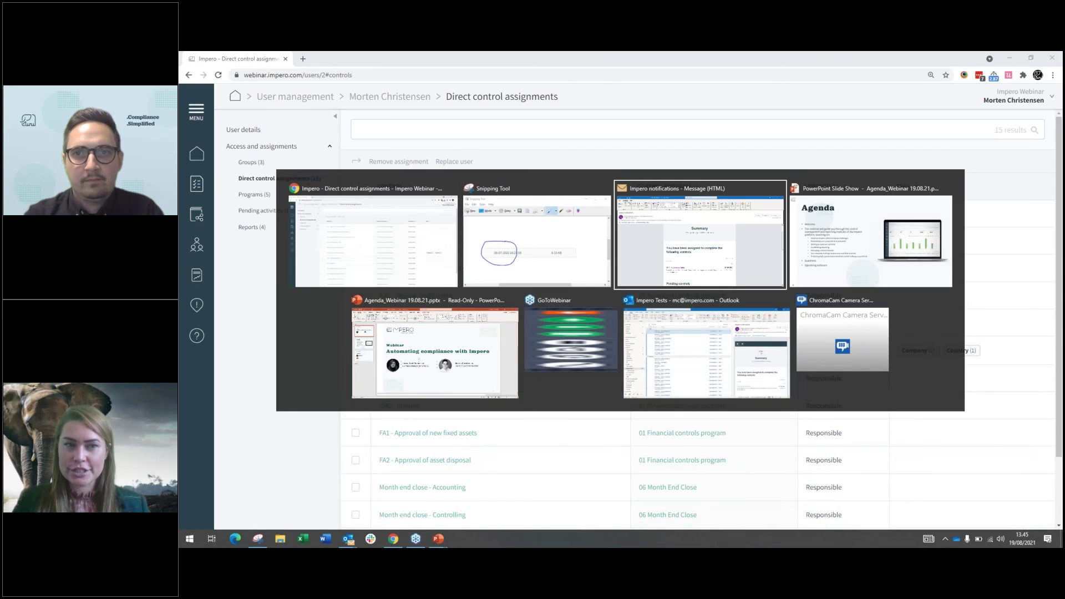
pyautogui.press('Right')
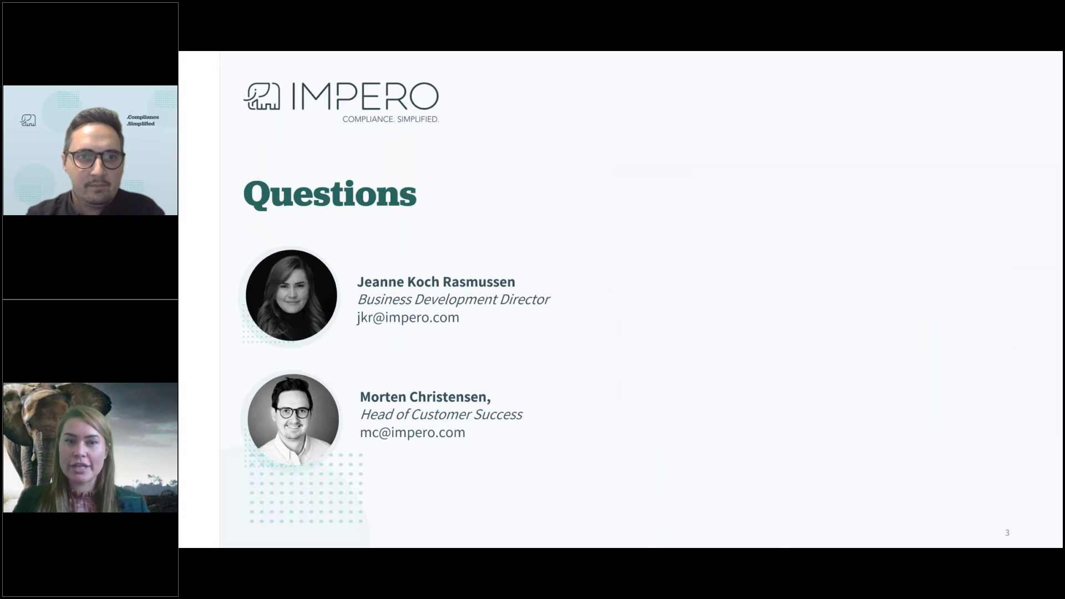